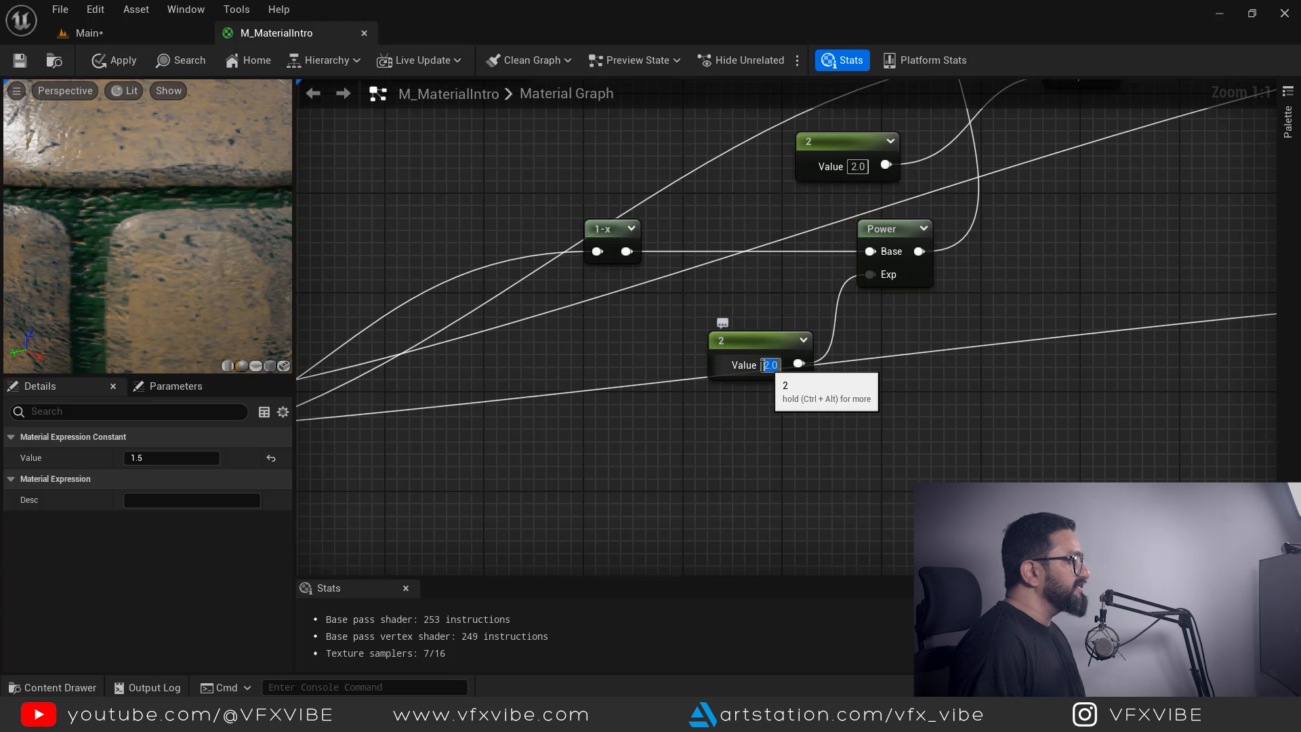
Set the constant driving the exponent of the Power node after the 1-x node to 1 and apply the material changes
type("1")
key("Return")
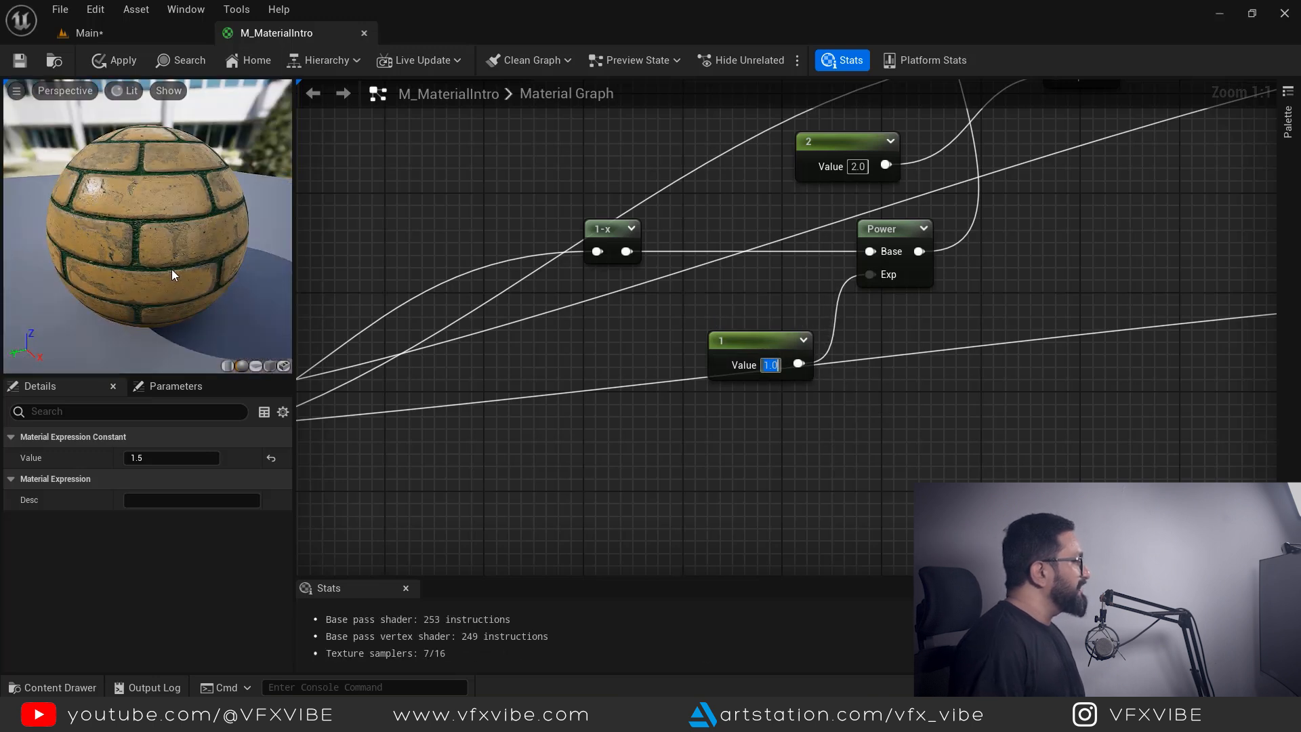
scroll(189, 239, "down", 5)
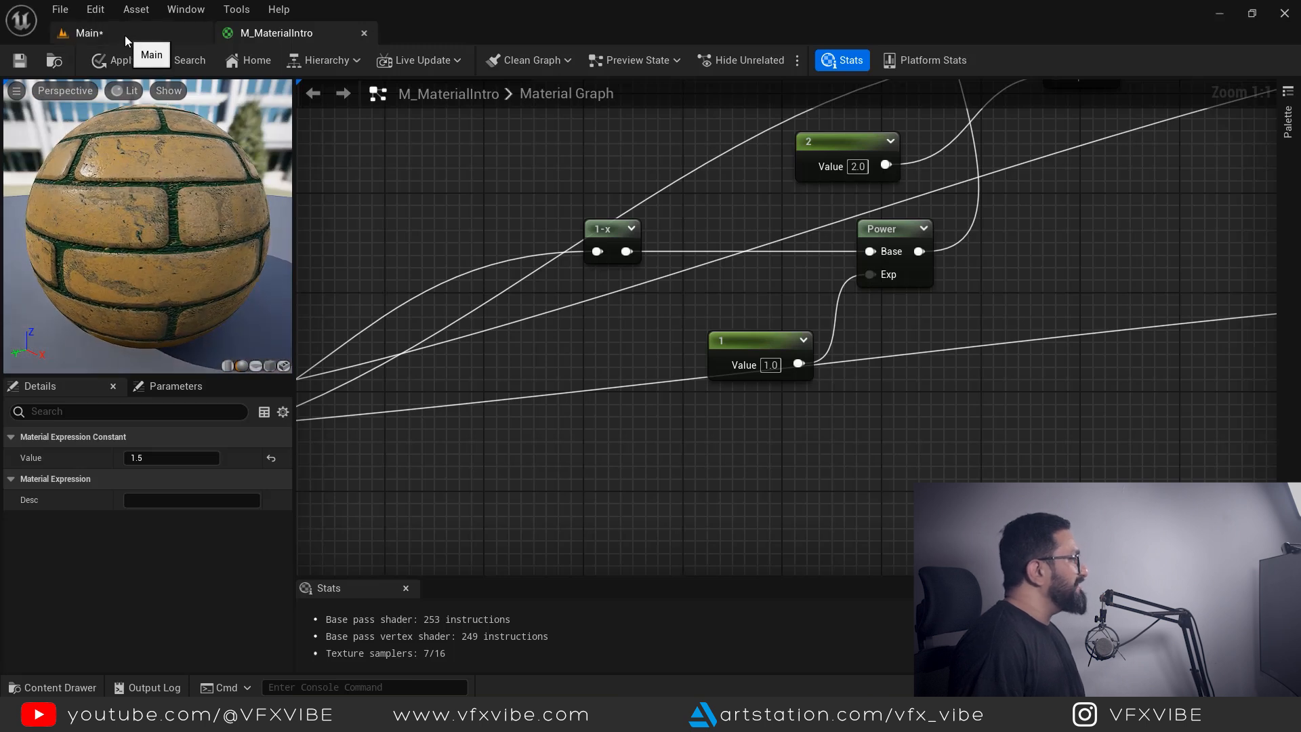
left_click(123, 61)
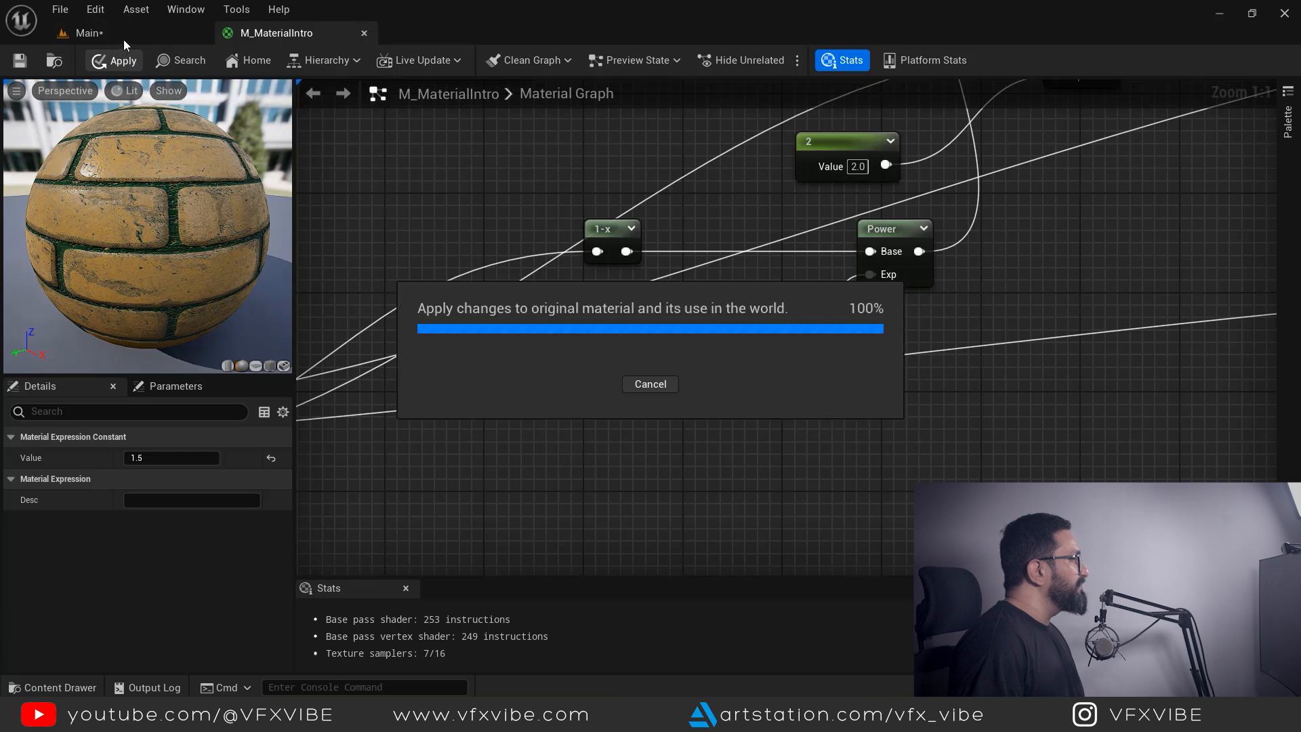
Inspect the brick material on the ShaderBall in the Main level from close up and from the side
left_click(85, 32)
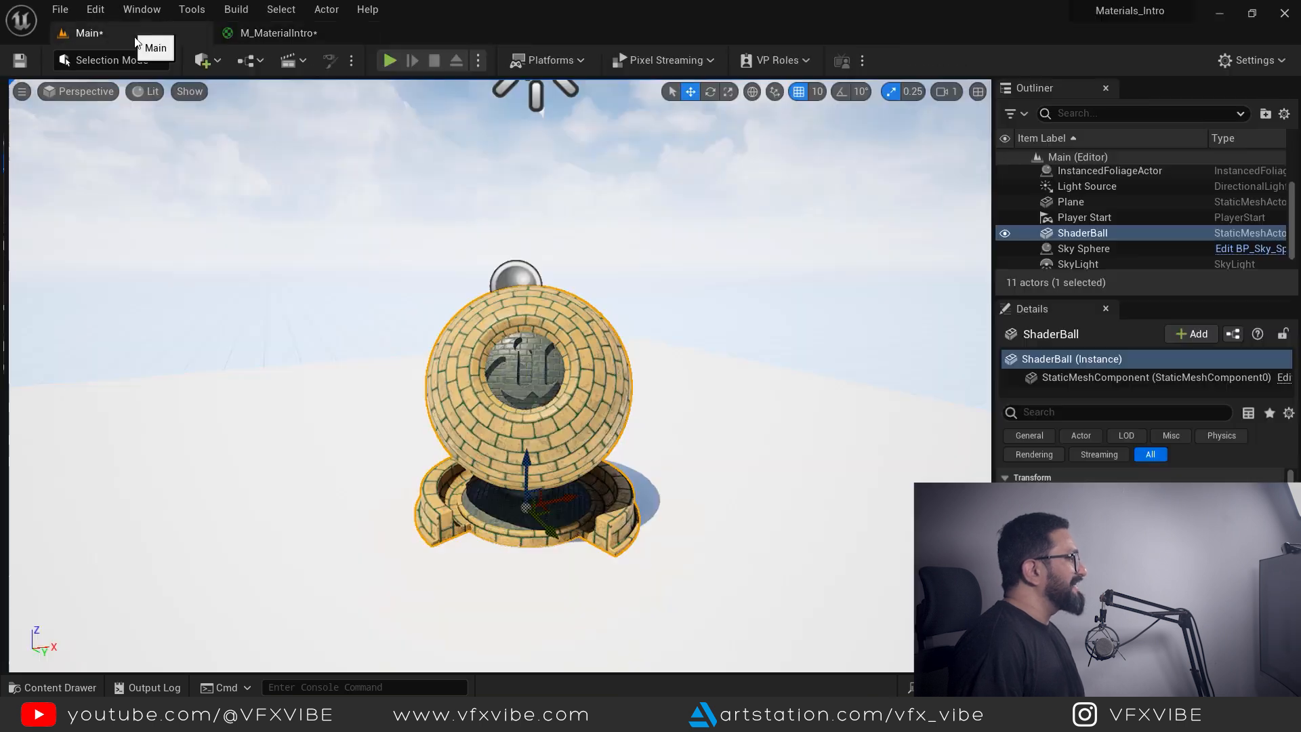
scroll(562, 432, "up", 3)
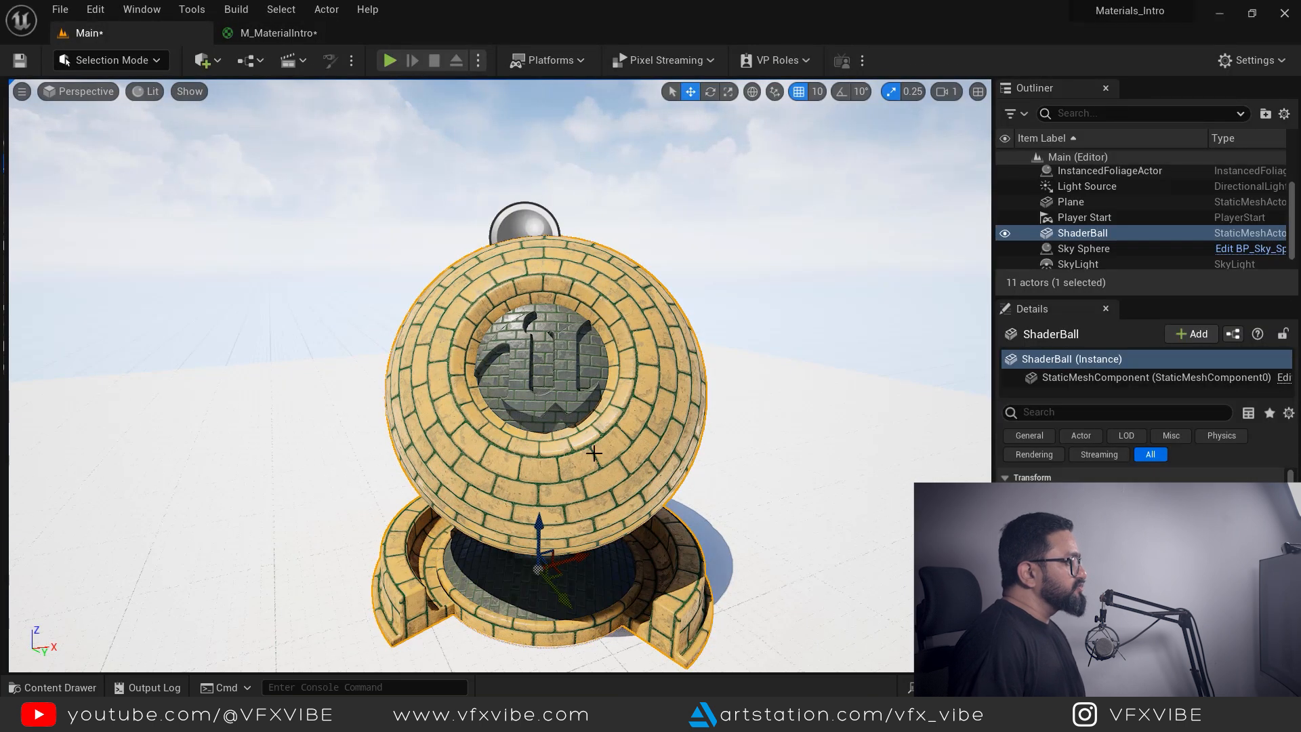
left_click_drag(561, 431, 339, 410, "alt")
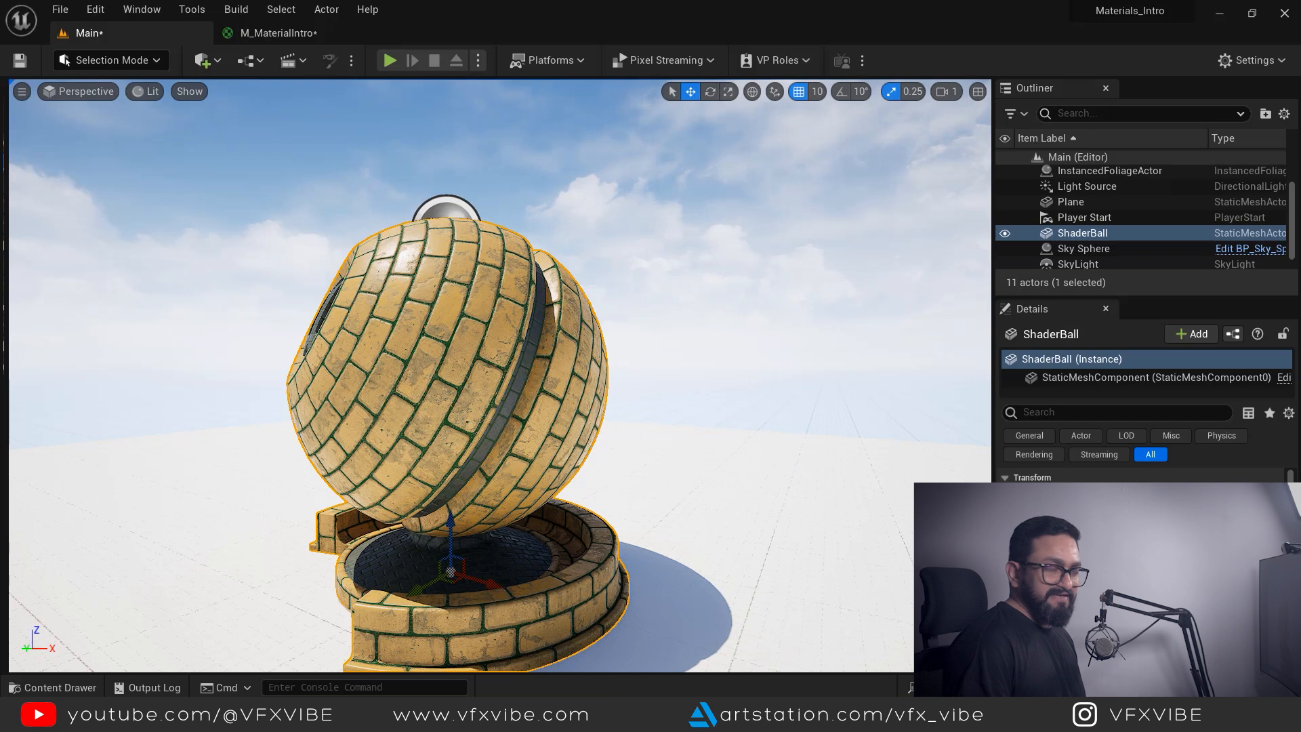
Create a material instance from the M_MaterialIntro material in the My_Materials folder
left_click(278, 33)
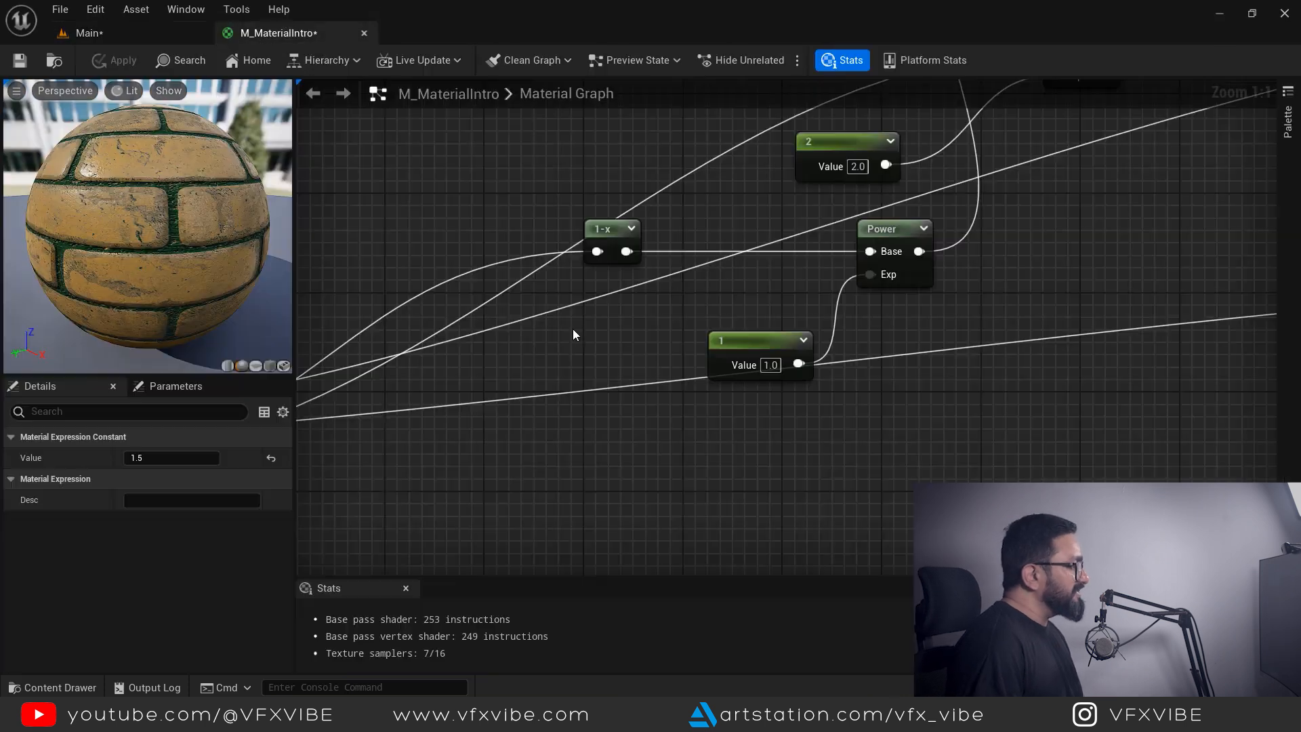
scroll(775, 468, "down", 6)
scroll(759, 470, "up", 2)
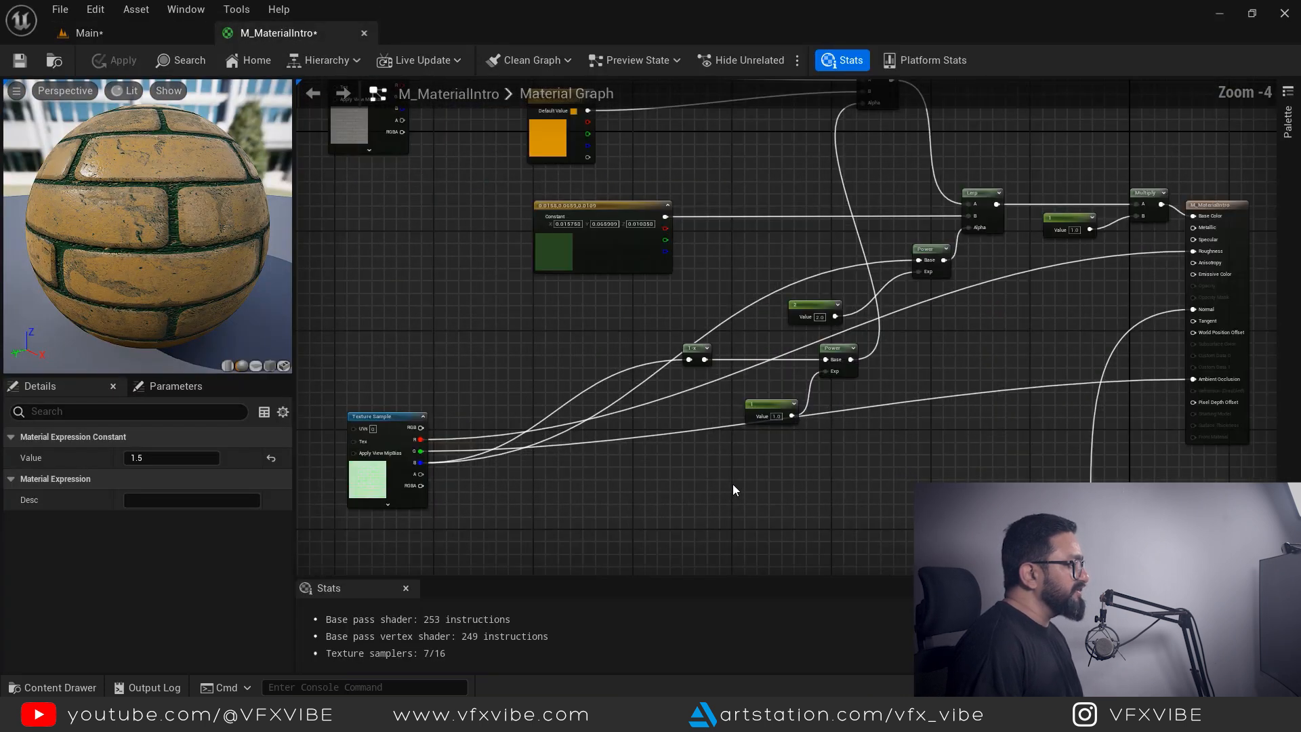
right_click_drag(733, 484, 827, 254)
scroll(678, 400, "down", 2)
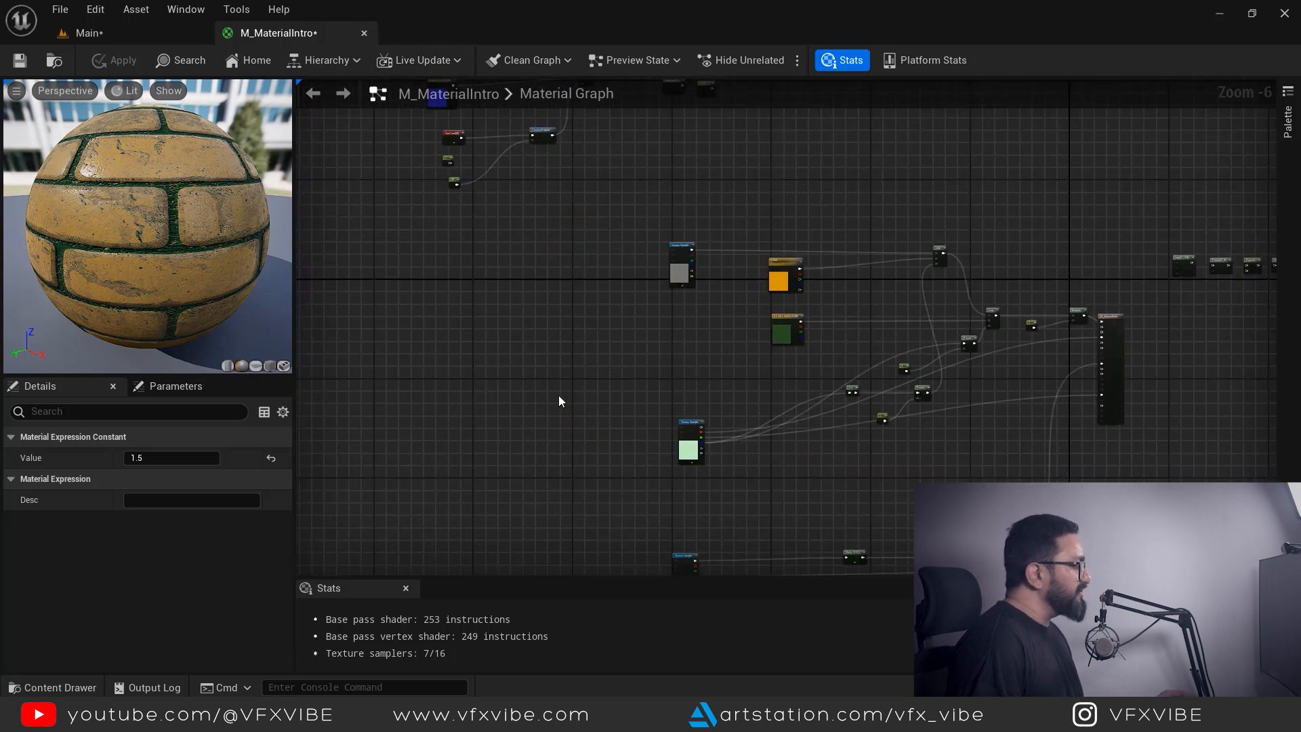
key("ctrl+space")
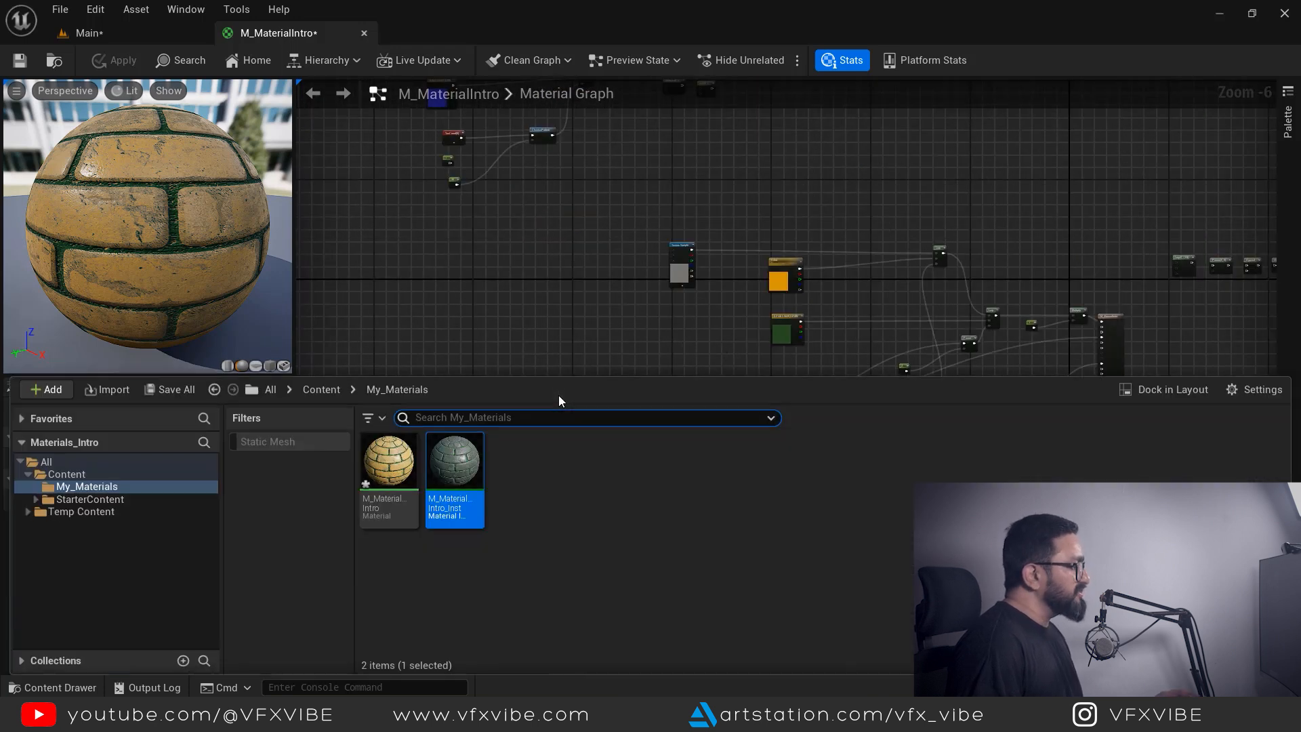
left_click(387, 471)
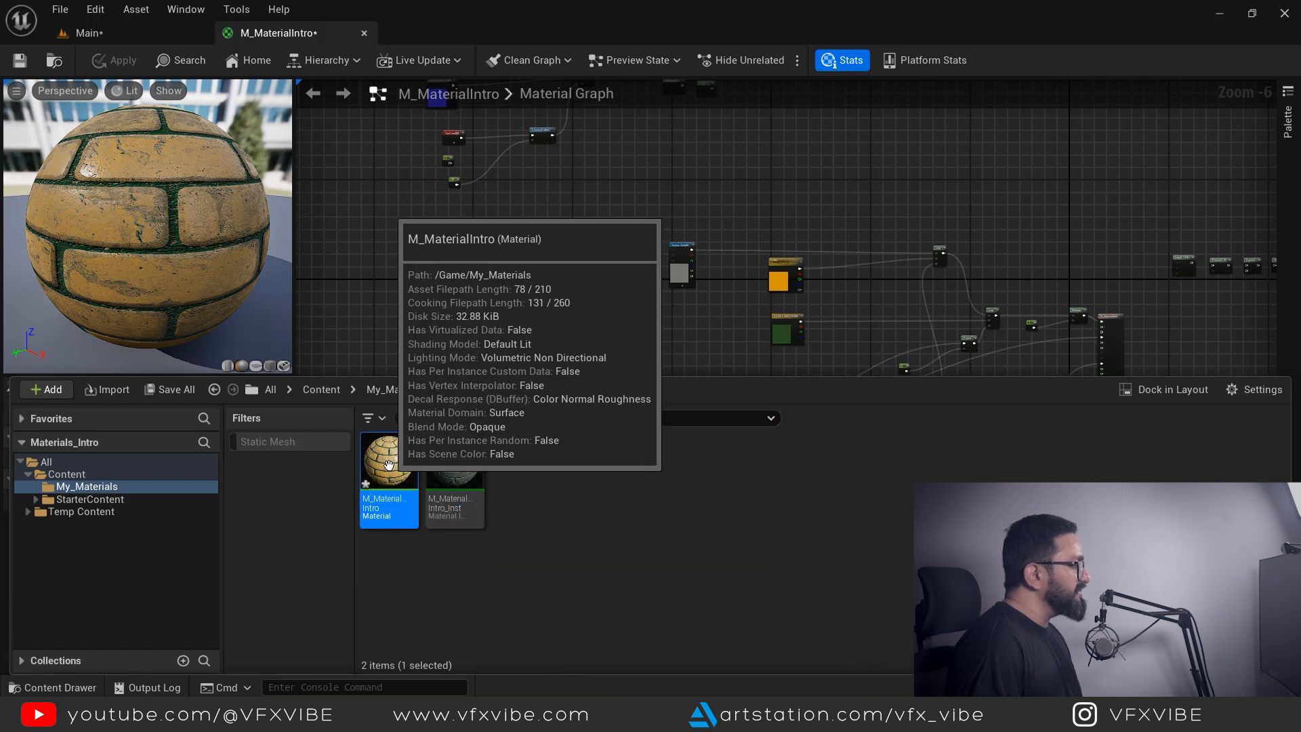
right_click(387, 465)
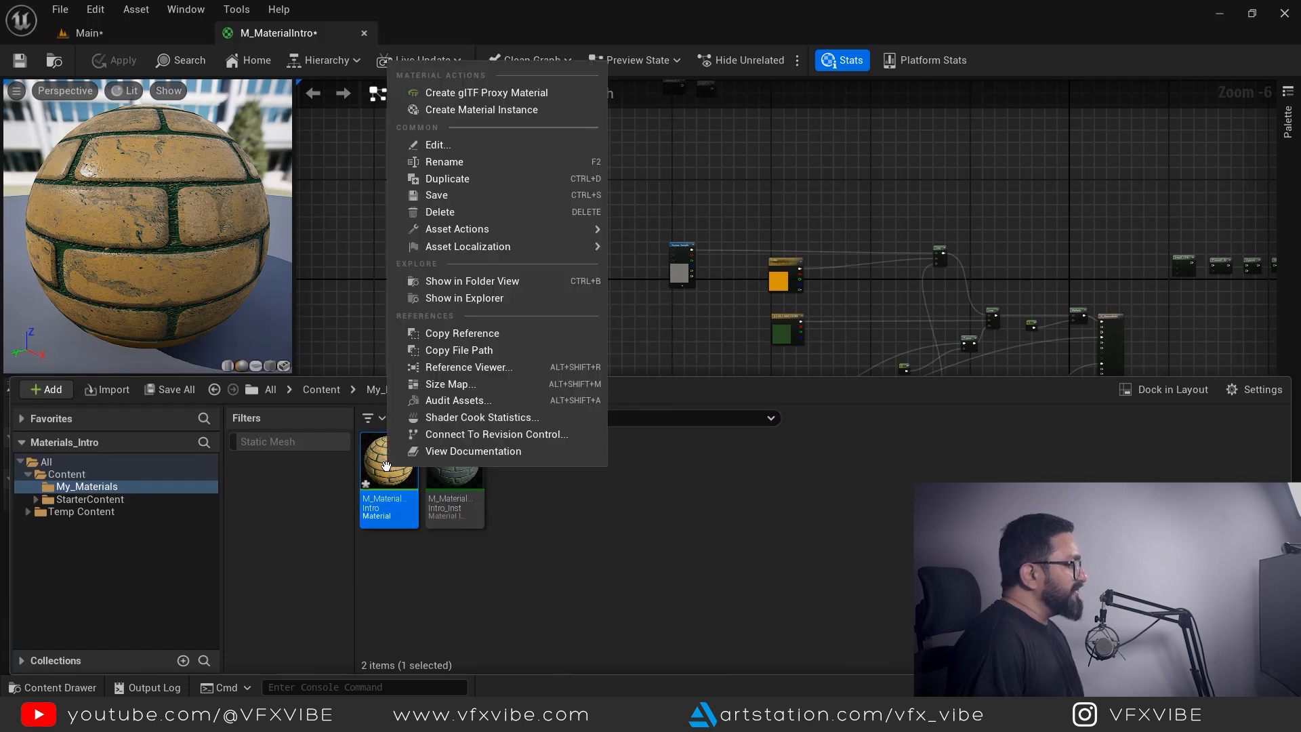
left_click(483, 112)
key("Return")
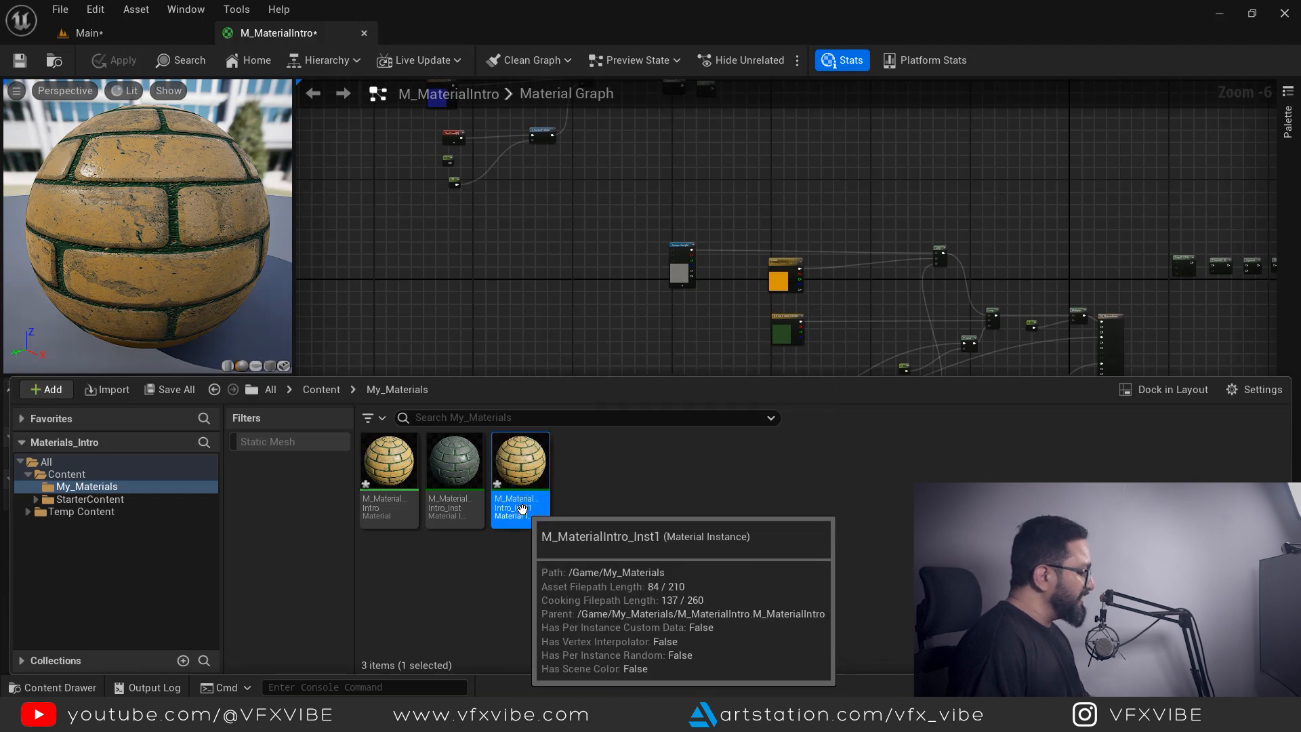
Rename the new material instance as MI_Brick1
left_click(522, 508)
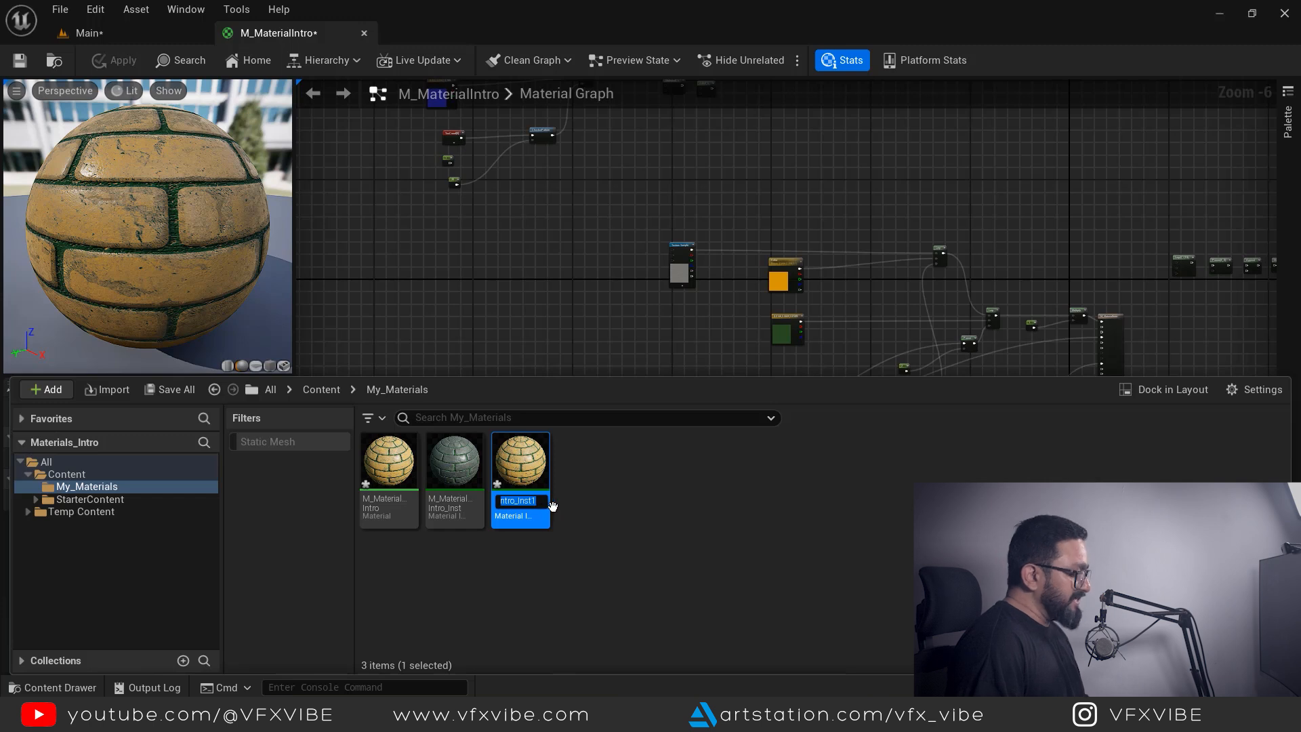
type("MI")
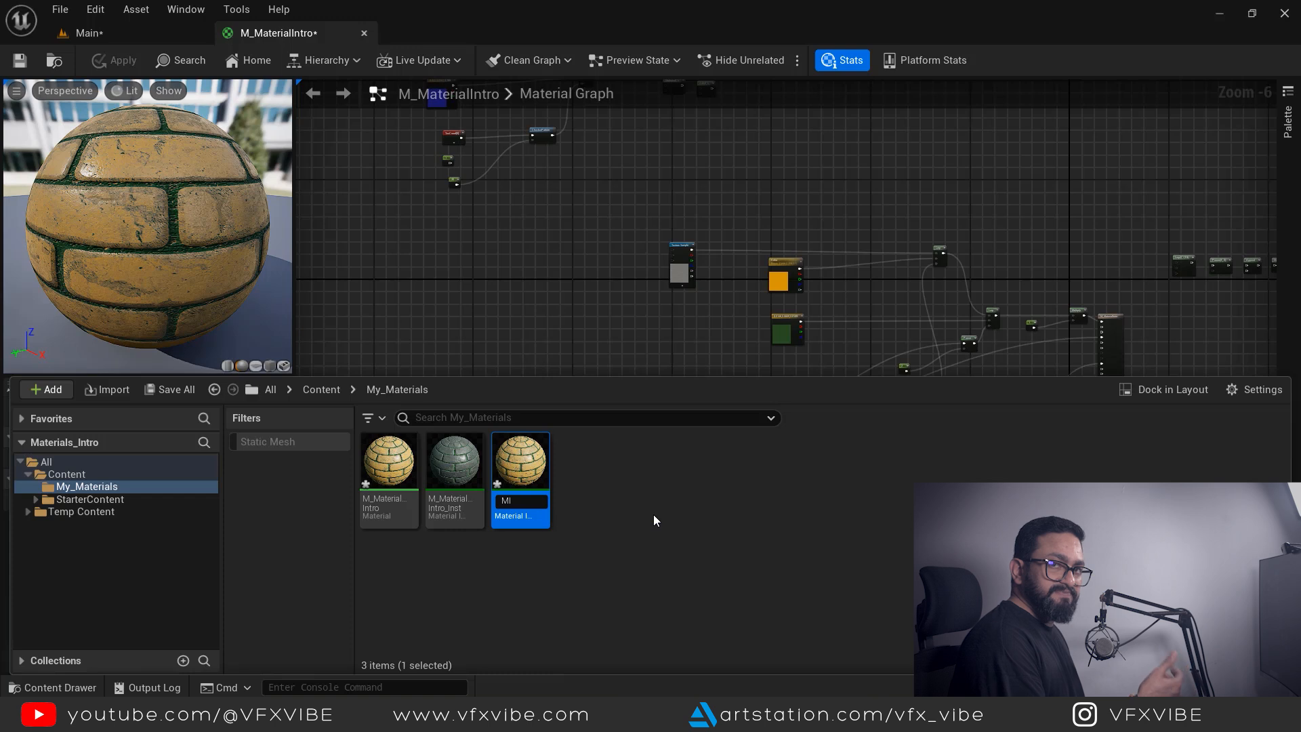
type("_")
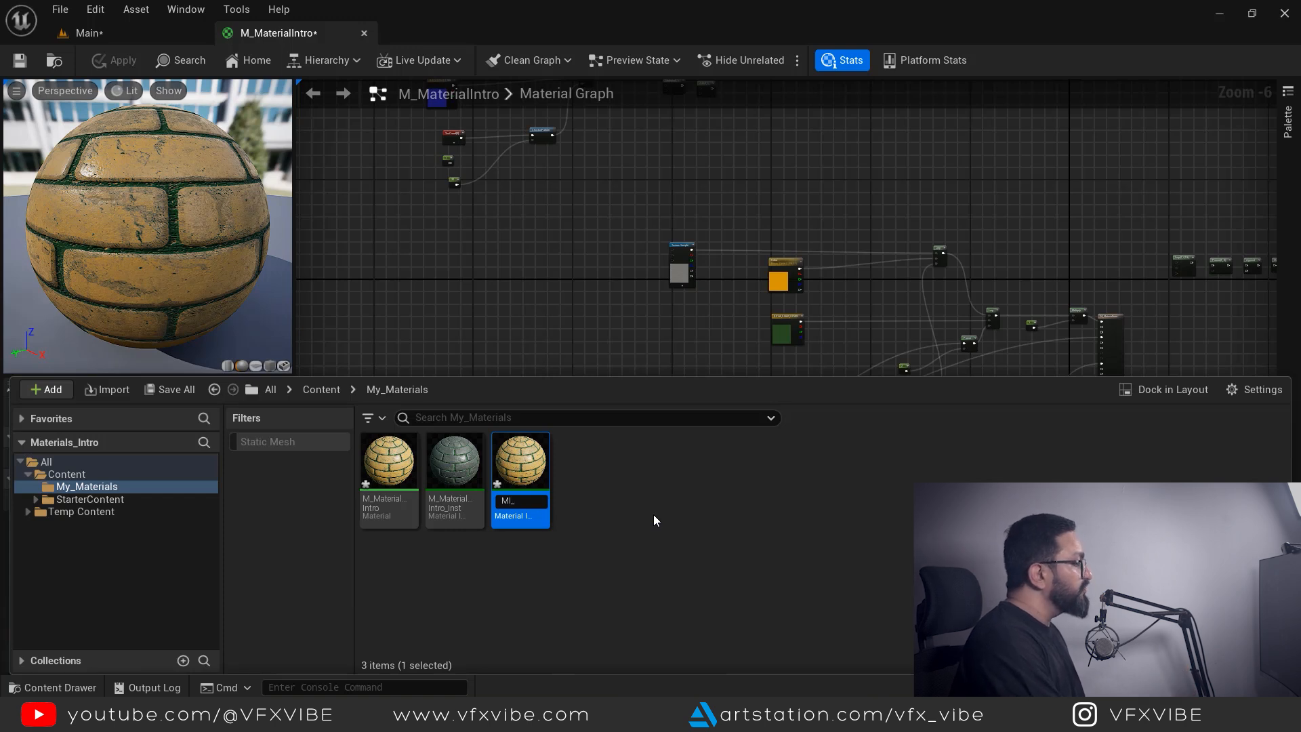
type("Brick1")
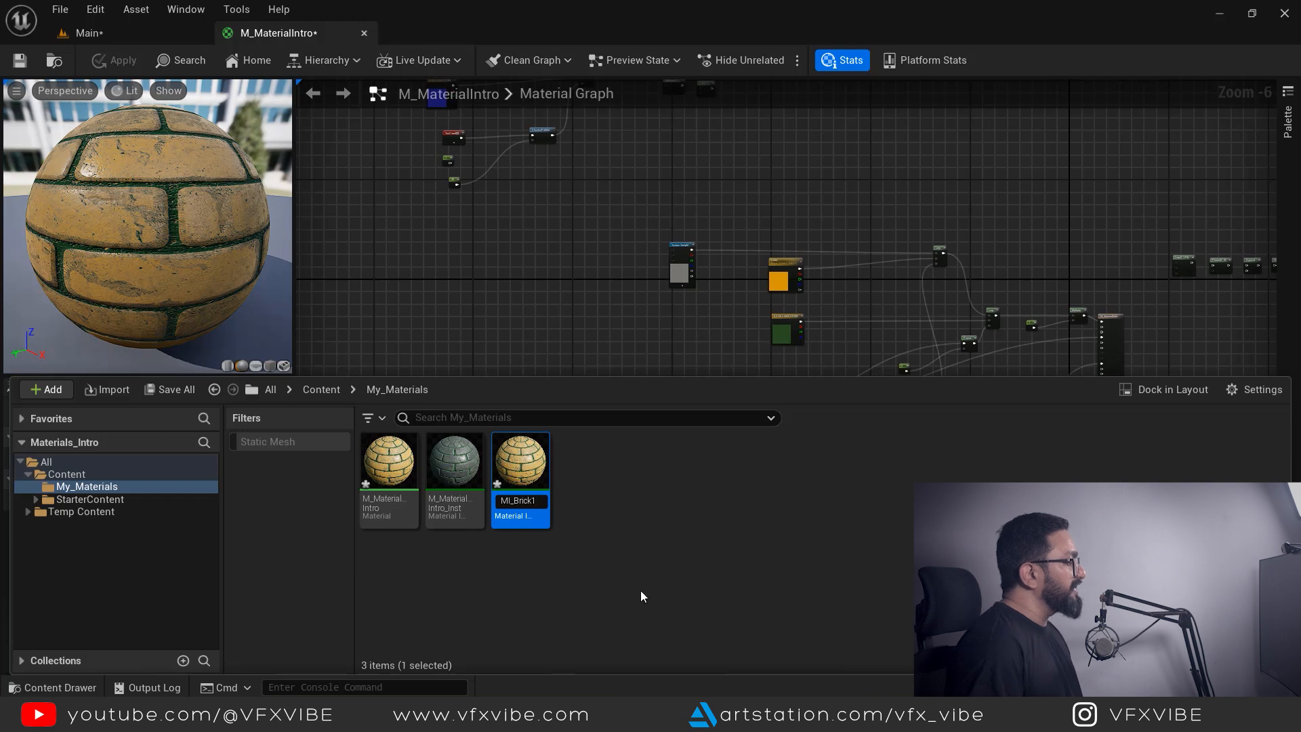
key("Return")
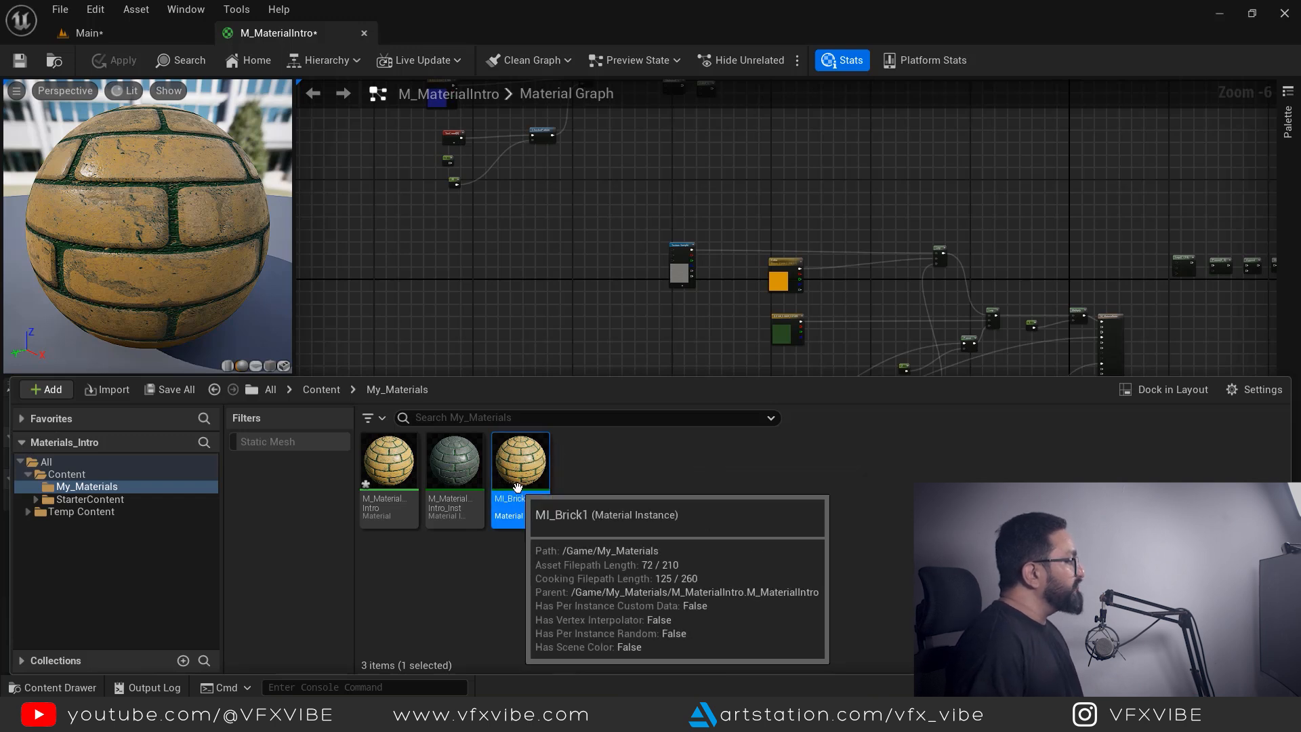
Duplicate the ShaderBall in the Main level, place the copy beside the original, and frame it in the viewport
left_click(109, 33)
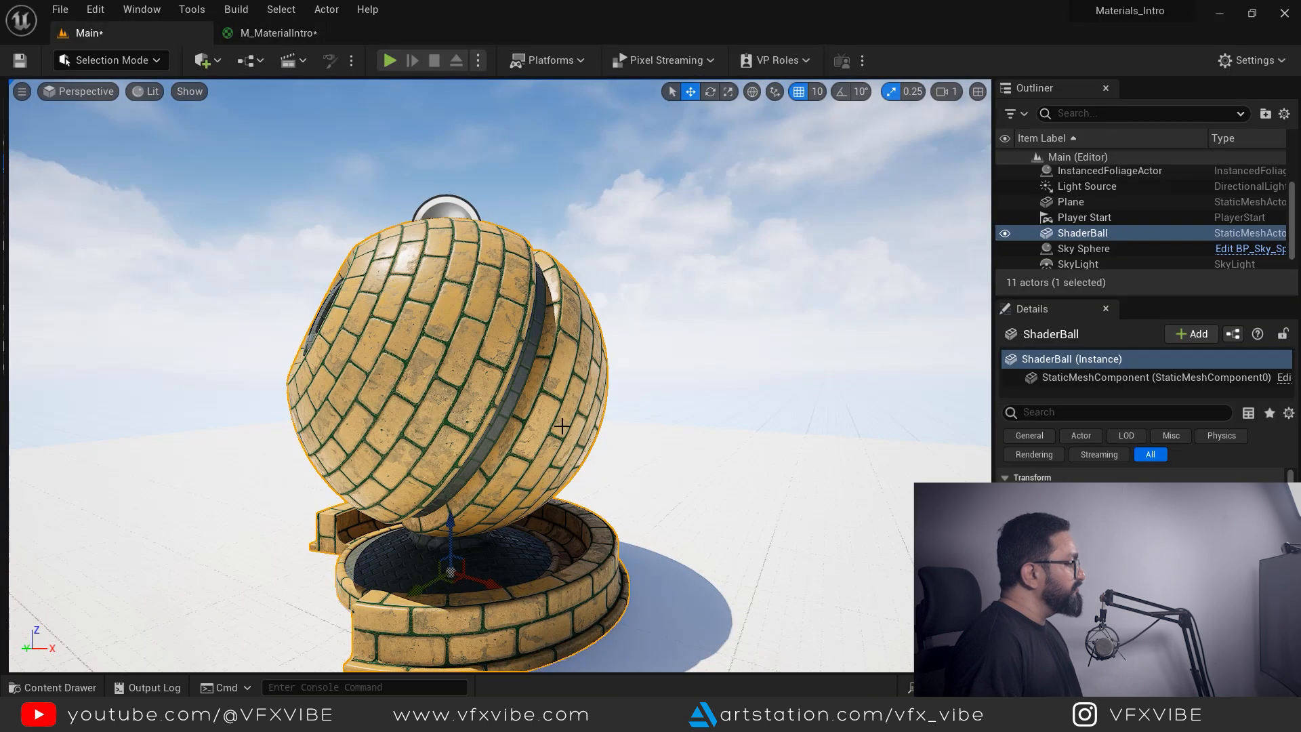
scroll(554, 418, "down", 5)
left_click_drag(530, 422, 261, 584, "alt")
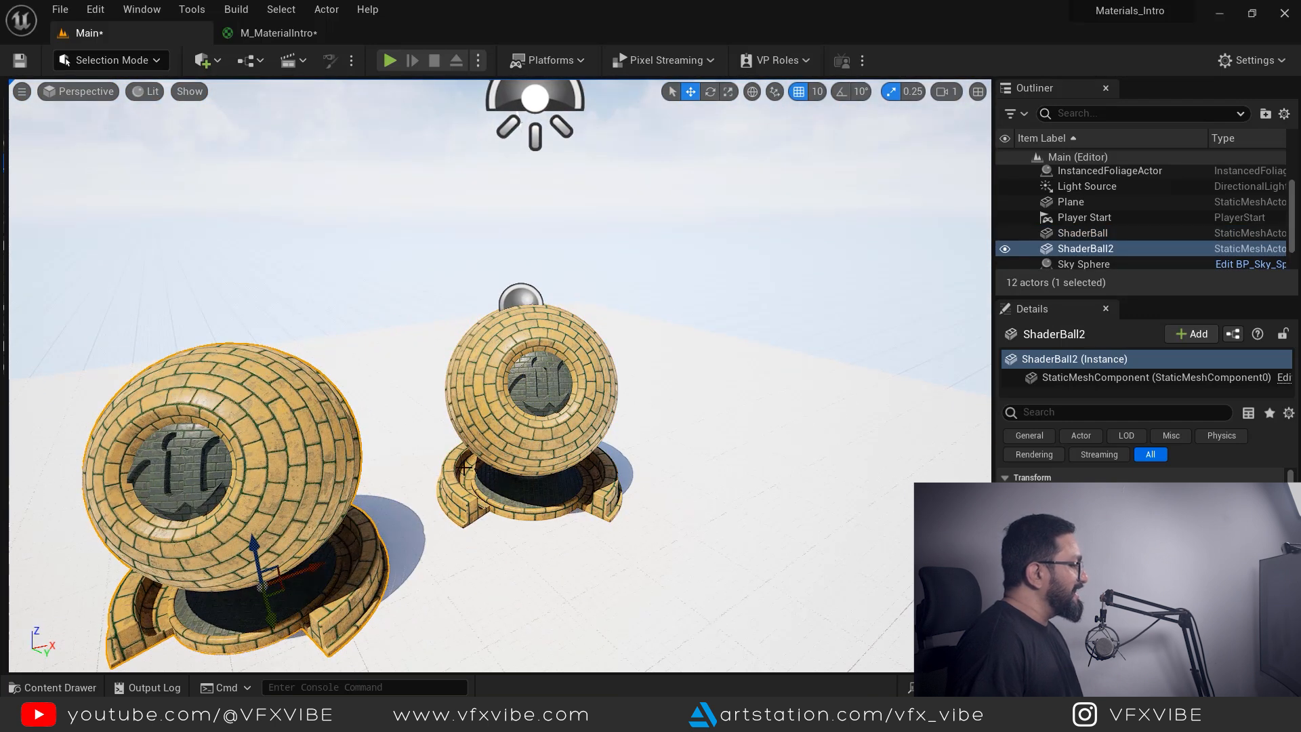
key("f")
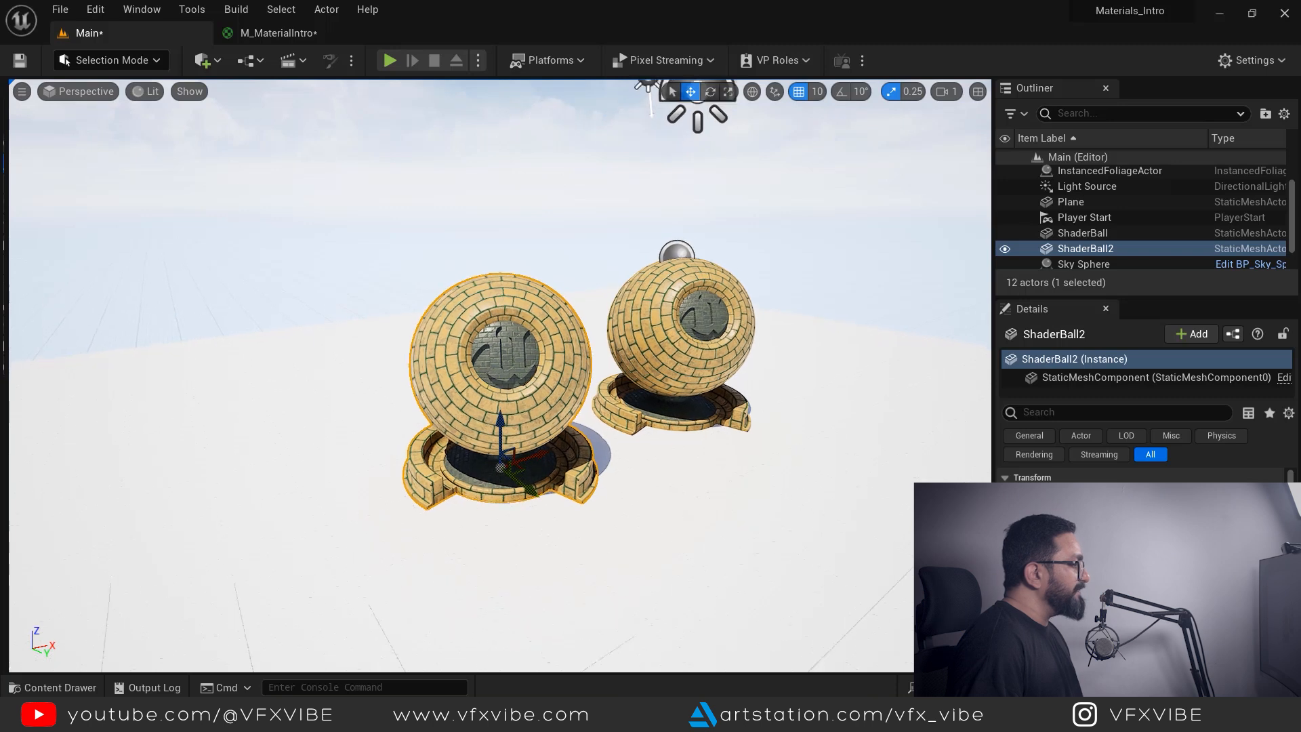
Assign the MI_Brick1 material instance to the outer surface of the duplicated shader ball
scroll(561, 482, "up", 3)
key("ctrl+space")
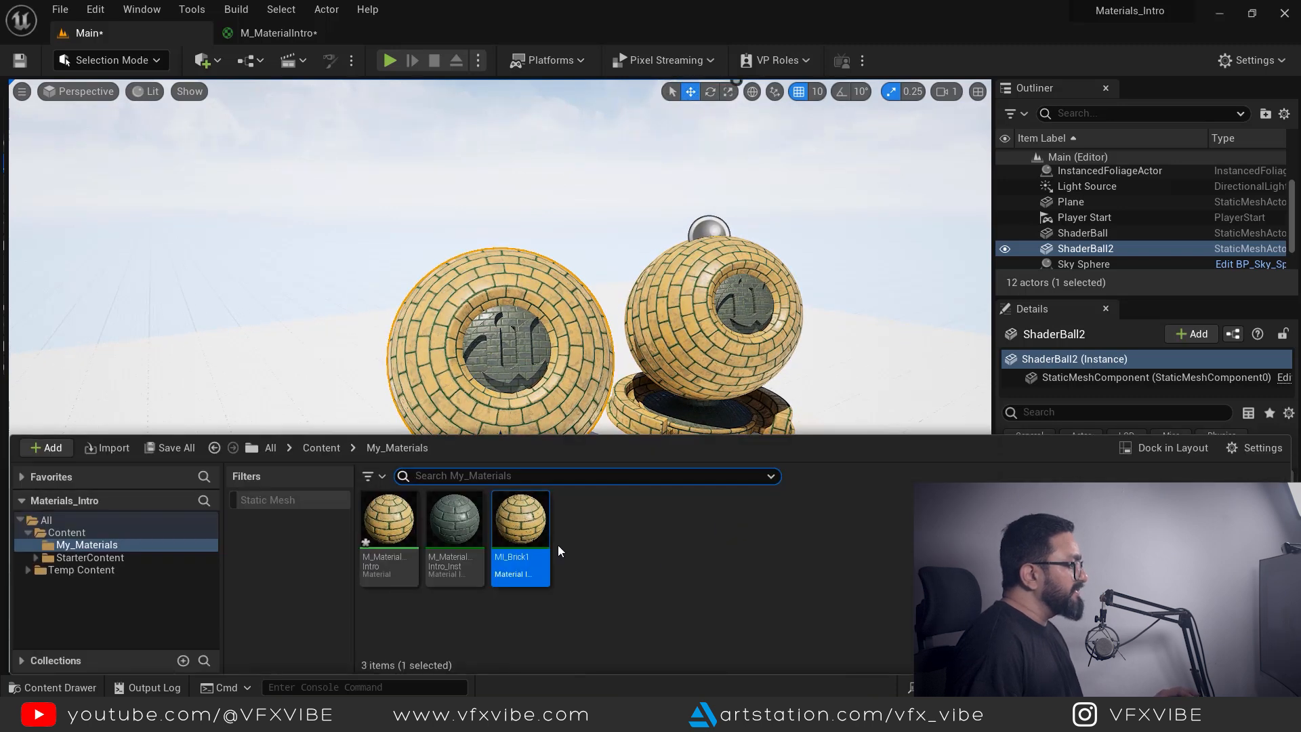
left_click_drag(521, 525, 570, 383)
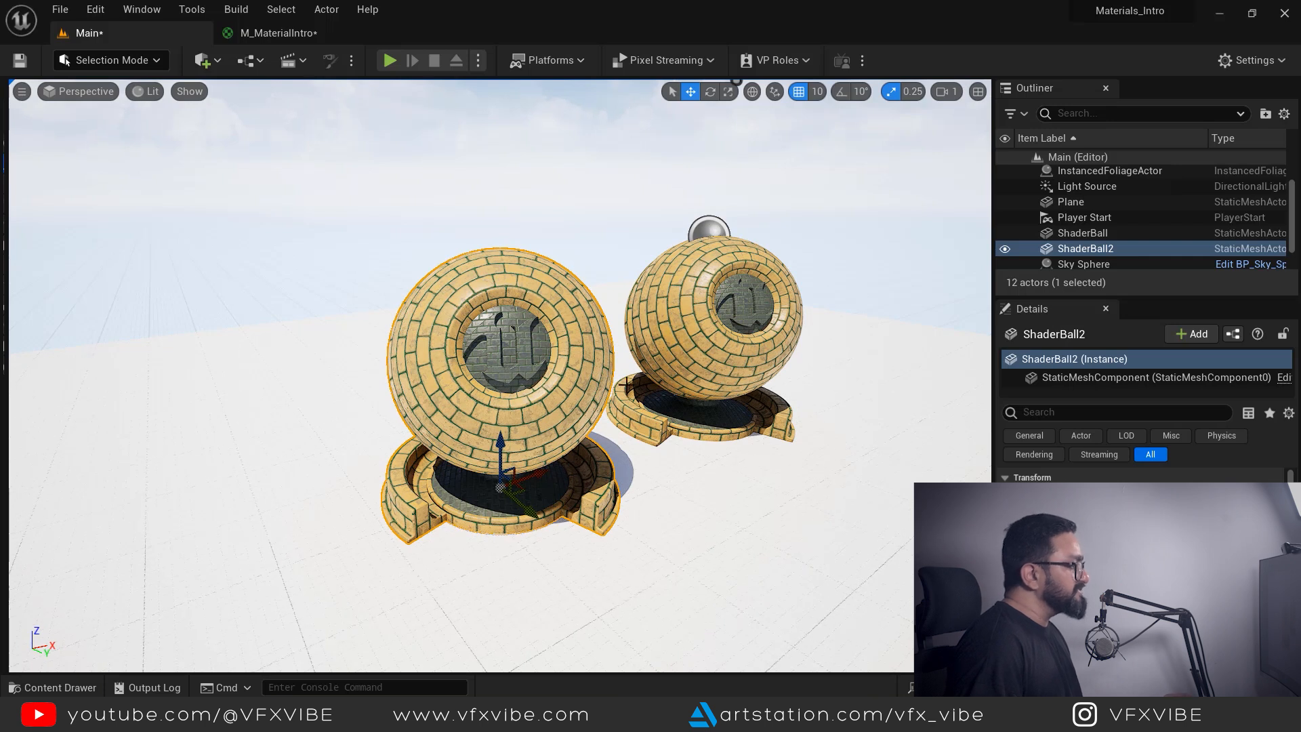
Open the MI_Brick1 instance, review which parameters it exposes, and close its editor
key("ctrl+space")
double_click(522, 532)
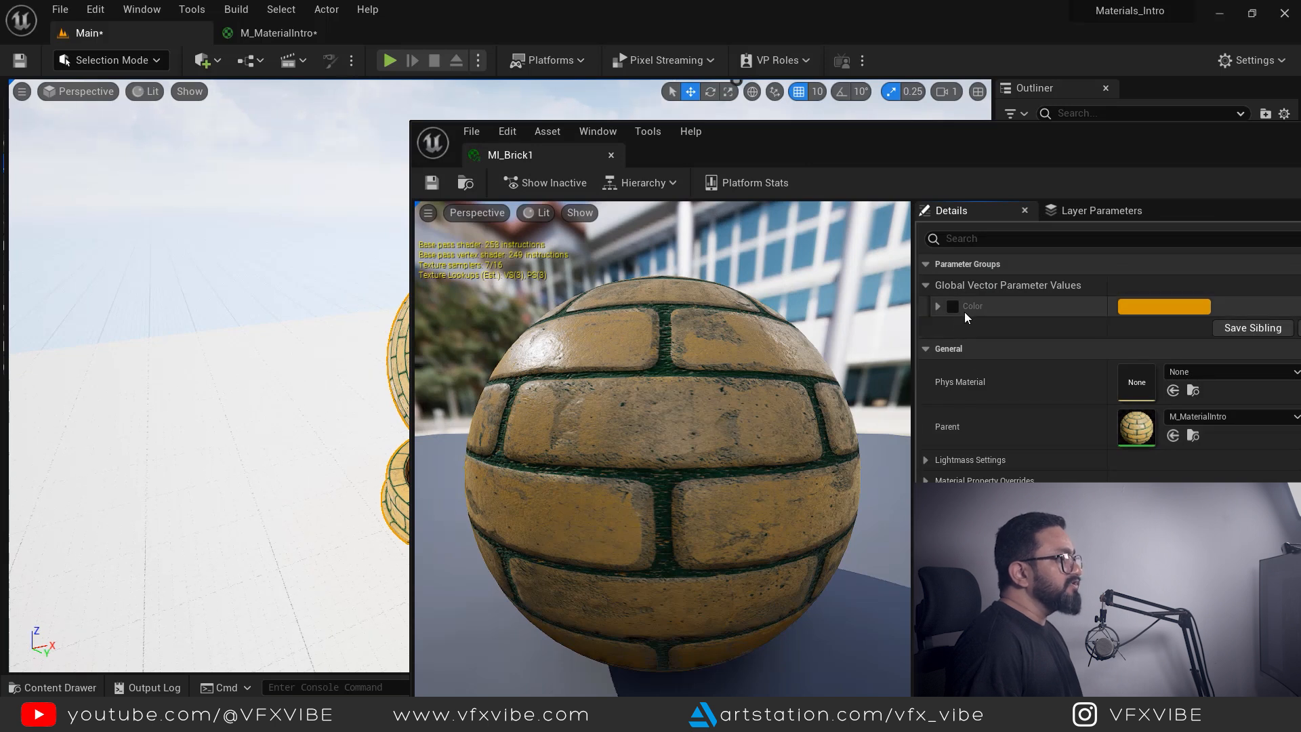
left_click_drag(884, 149, 611, 160)
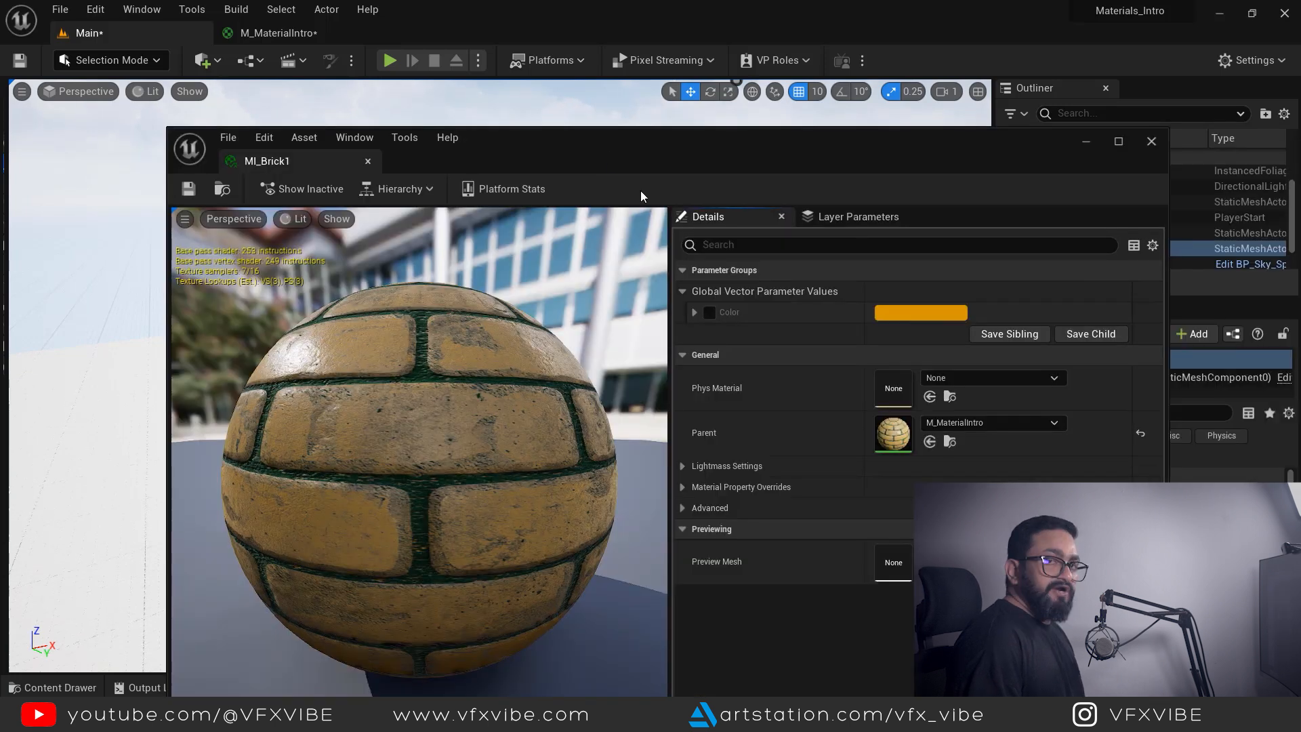
left_click(1152, 141)
In the M_MaterialIntro graph, move the 1.5 constant feeding the normal map's Multiply node farther away from that node
left_click(278, 33)
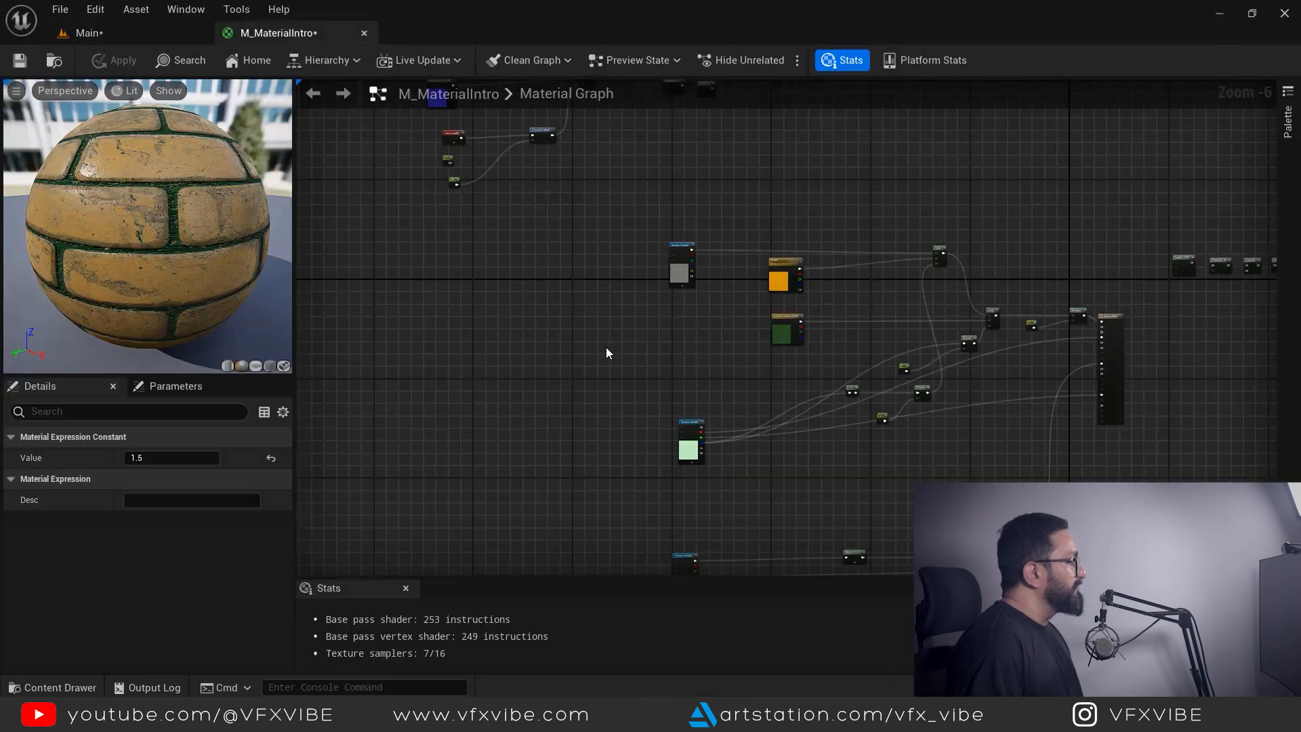
right_click_drag(702, 350, 575, 346)
scroll(682, 332, "up", 3)
right_click_drag(792, 365, 794, 132)
right_click_drag(794, 556, 787, 205)
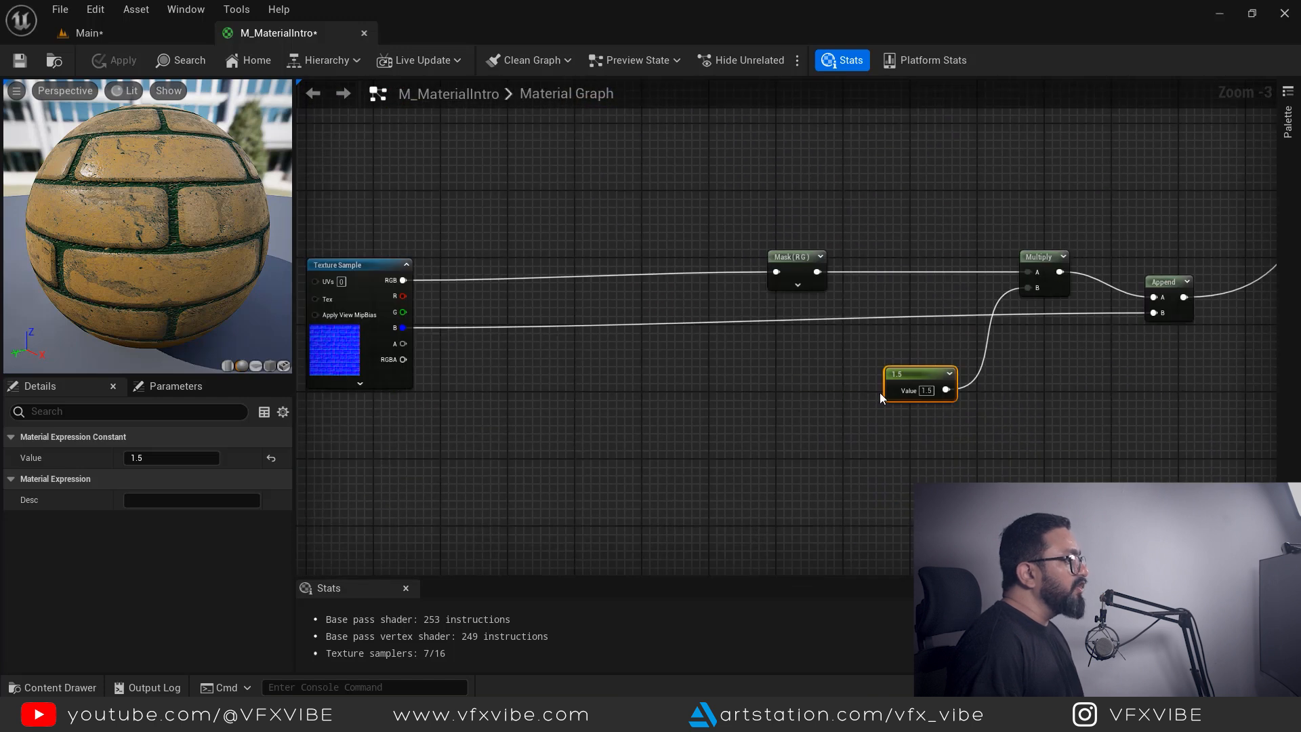
left_click_drag(881, 393, 813, 421)
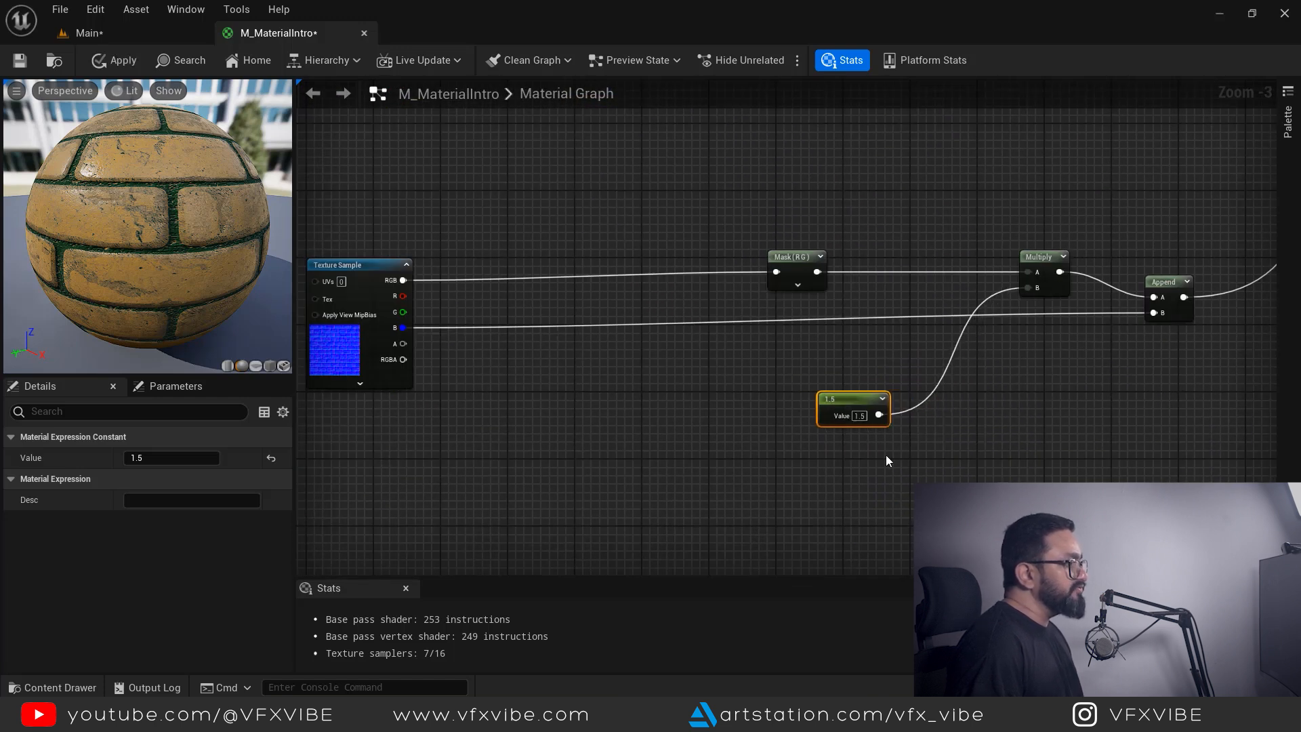
Convert the 1.5 constant feeding the normal map's Multiply node into a parameter named NormalStrength
right_click_drag(885, 455, 830, 457)
scroll(814, 449, "up", 2)
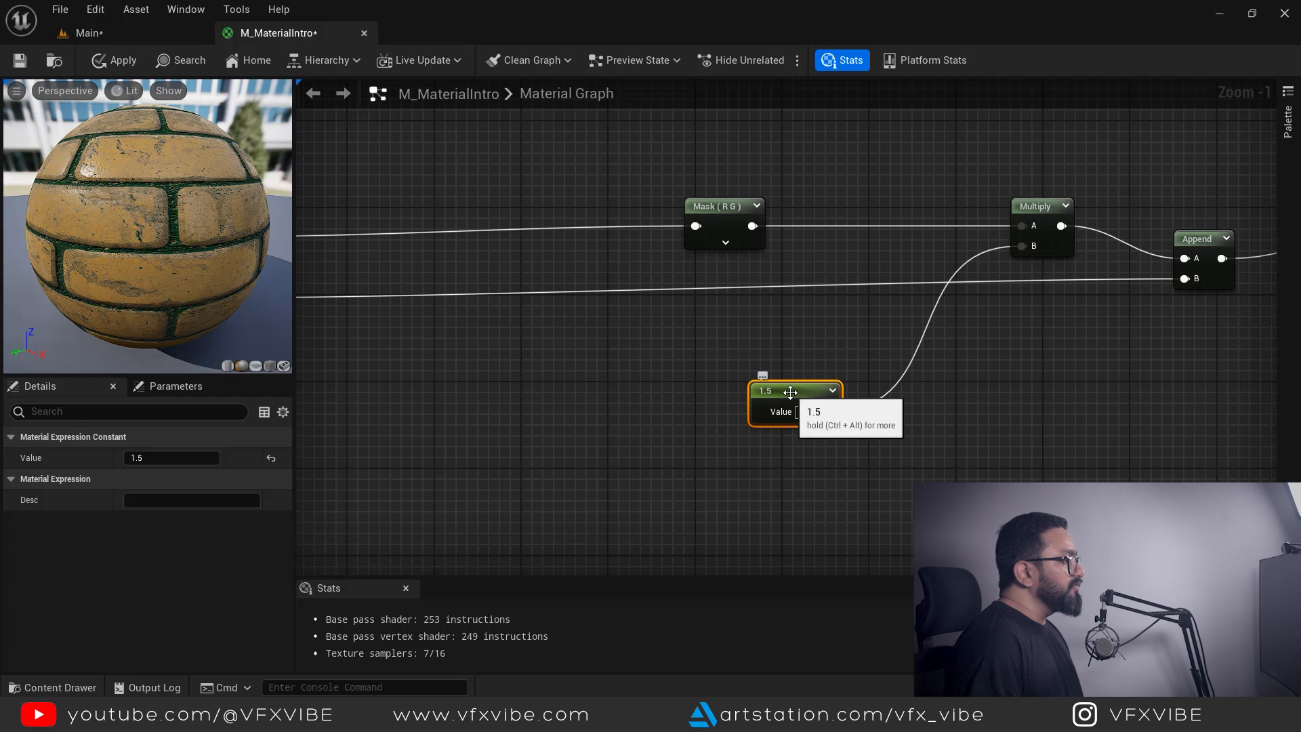
right_click(791, 393)
left_click(626, 375)
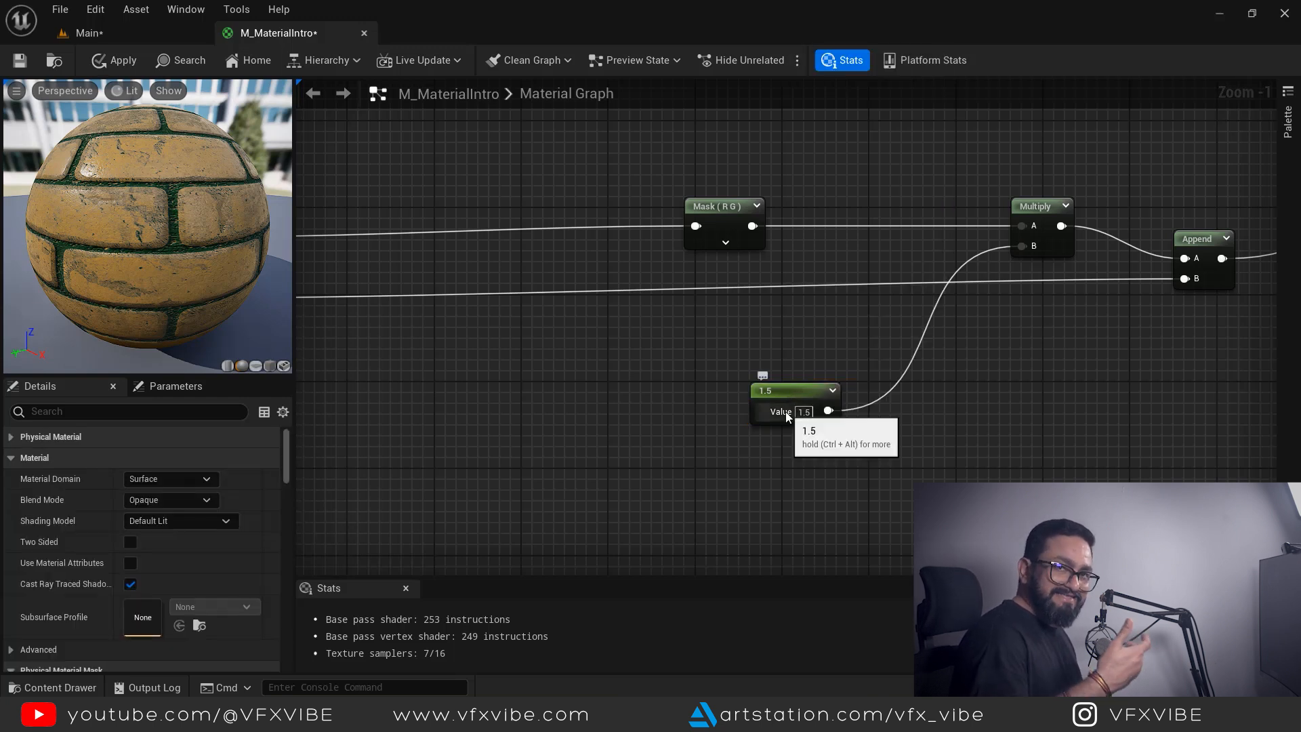
right_click(783, 392)
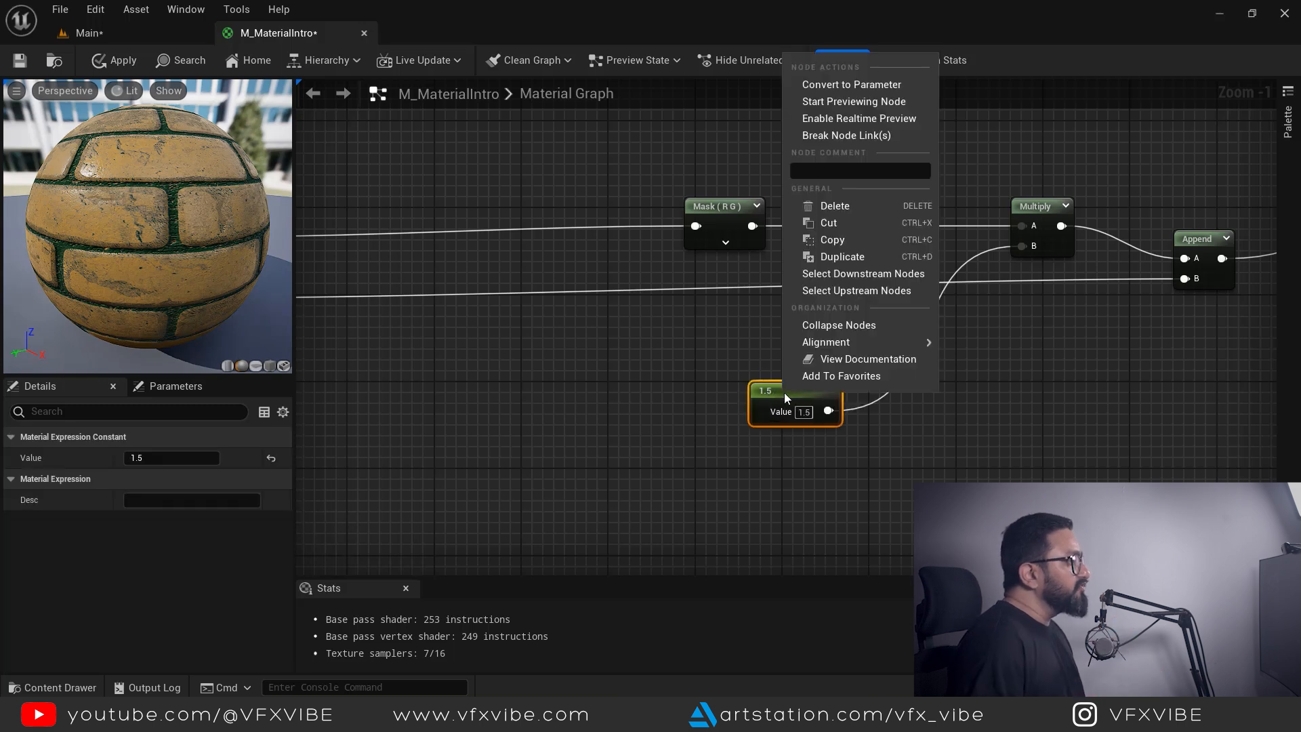
left_click(851, 84)
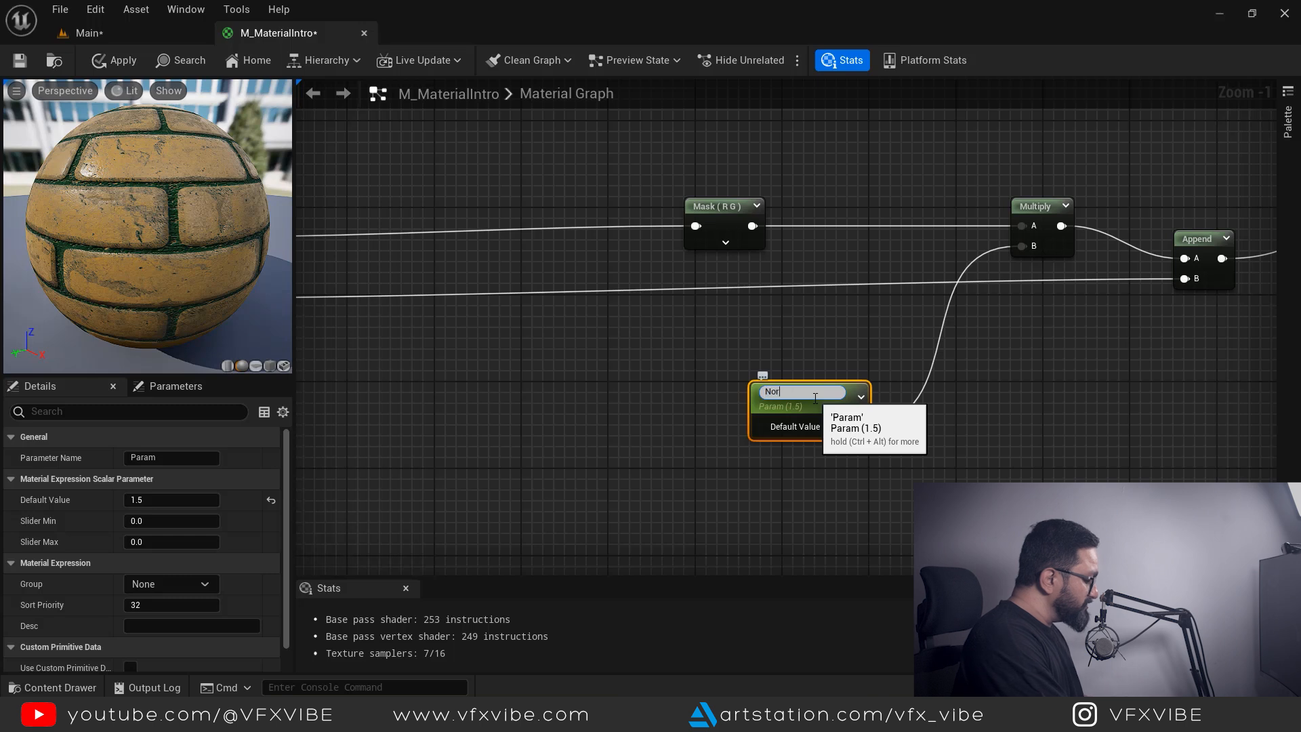
type("Normal")
type("Strength")
key("Return")
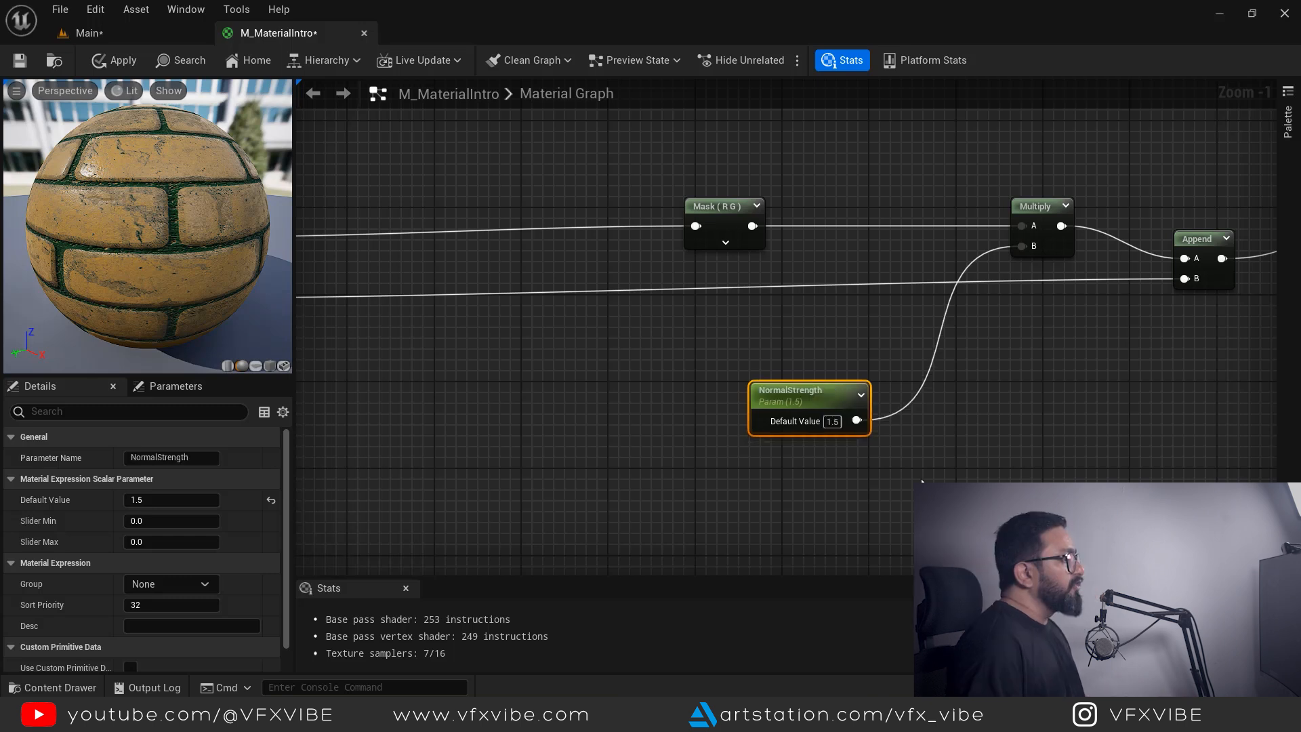
left_click(881, 461)
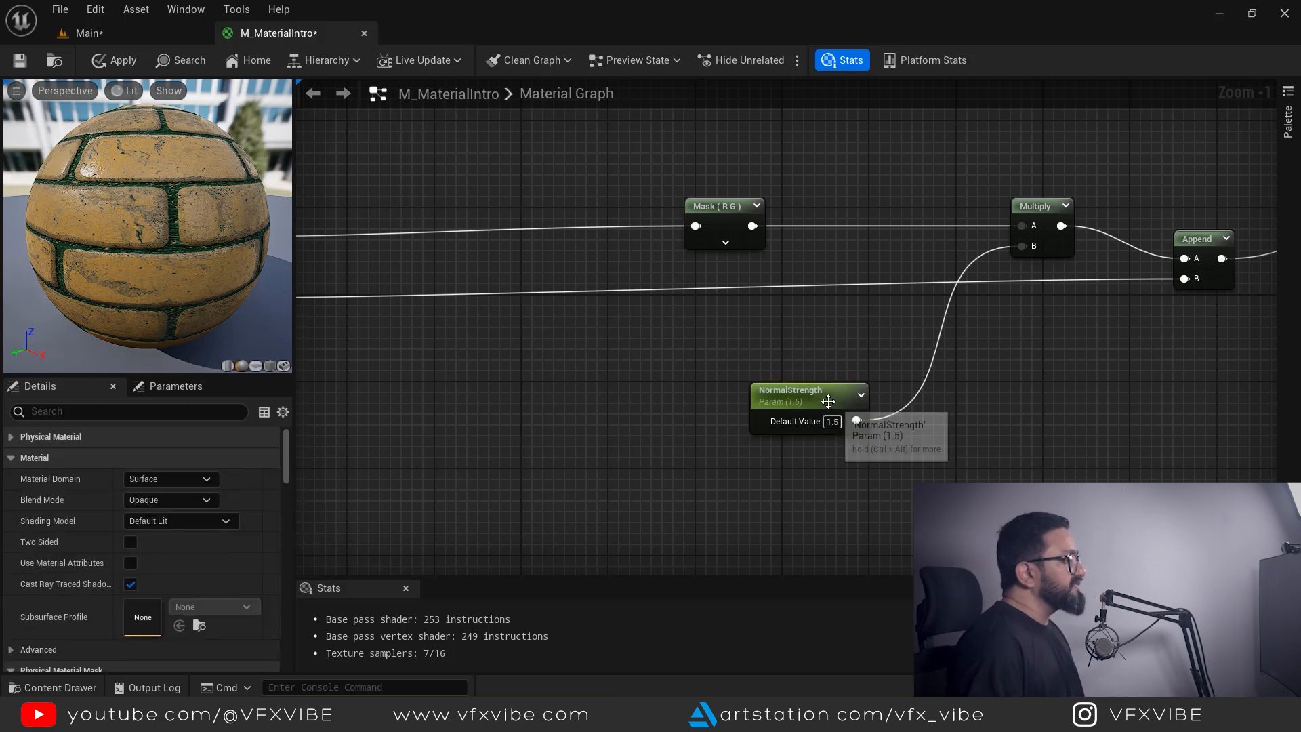
left_click(821, 395)
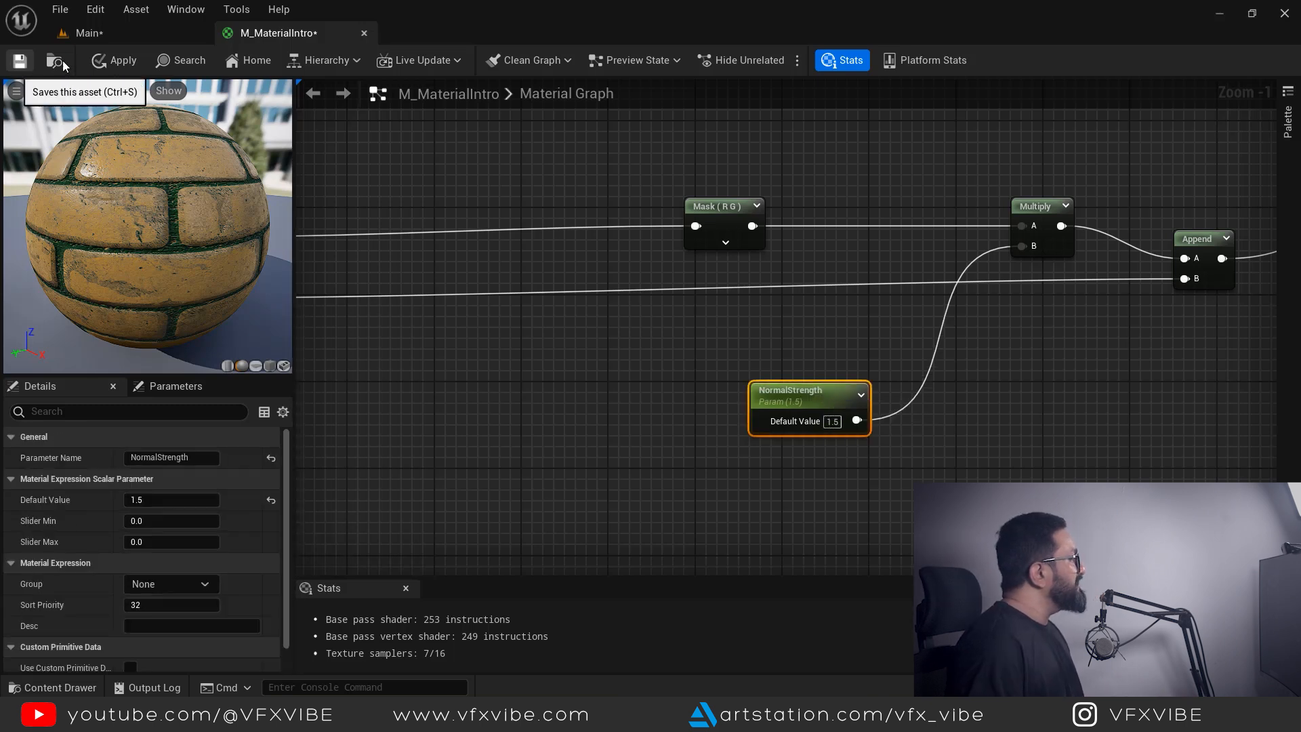
Save the M_MaterialIntro material and open the MI_Brick1 instance from the My_Materials folder
left_click(20, 61)
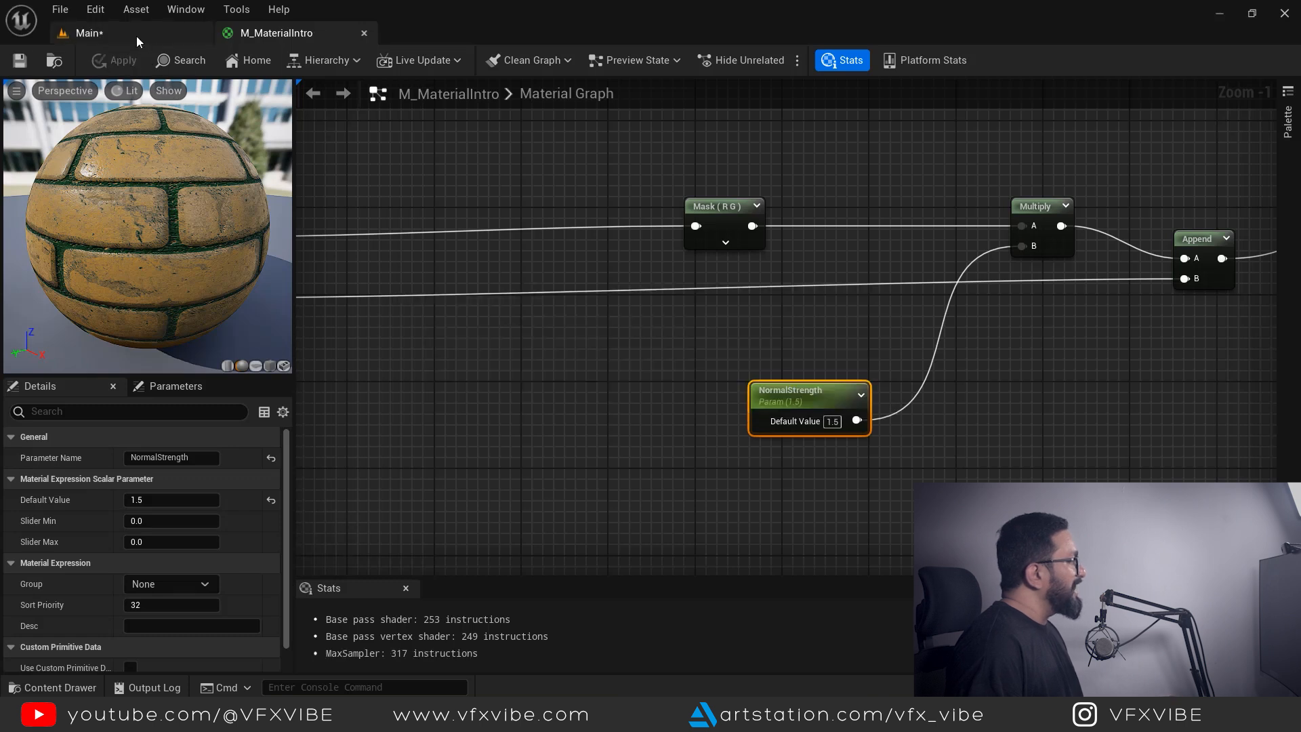
key("ctrl+space")
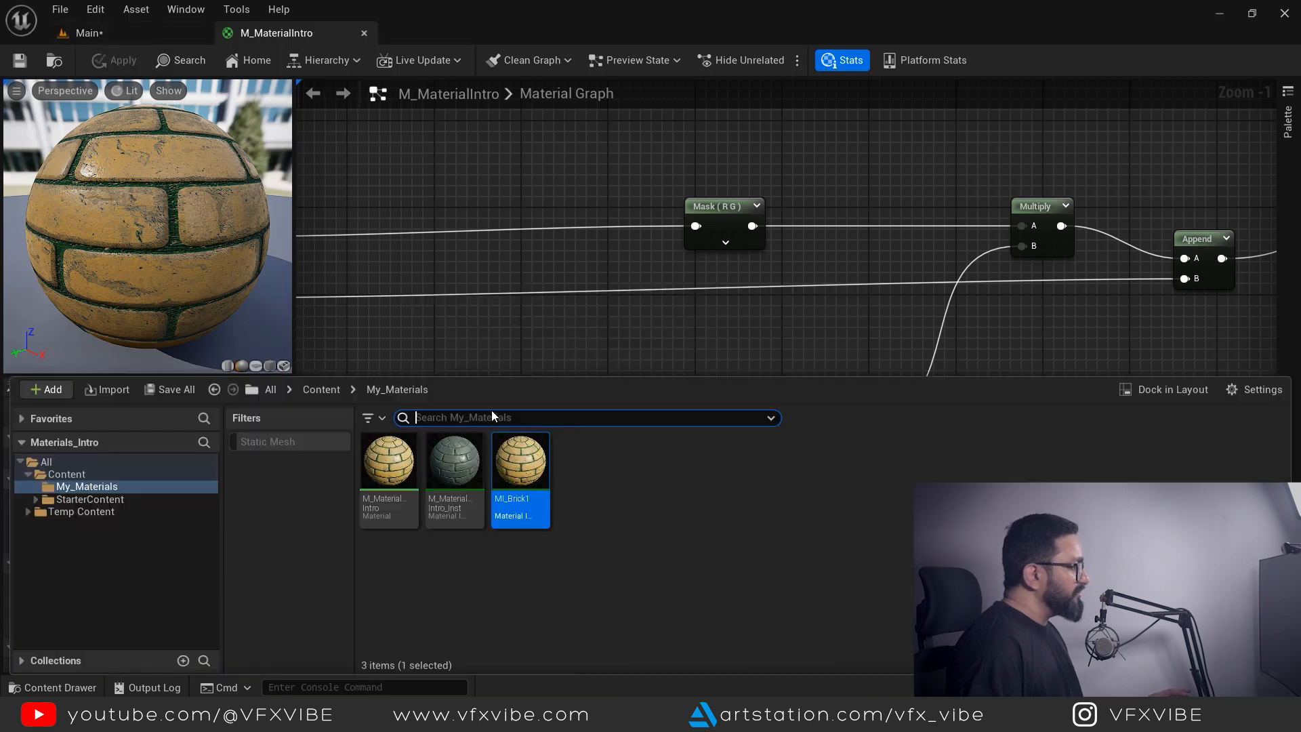
double_click(559, 494)
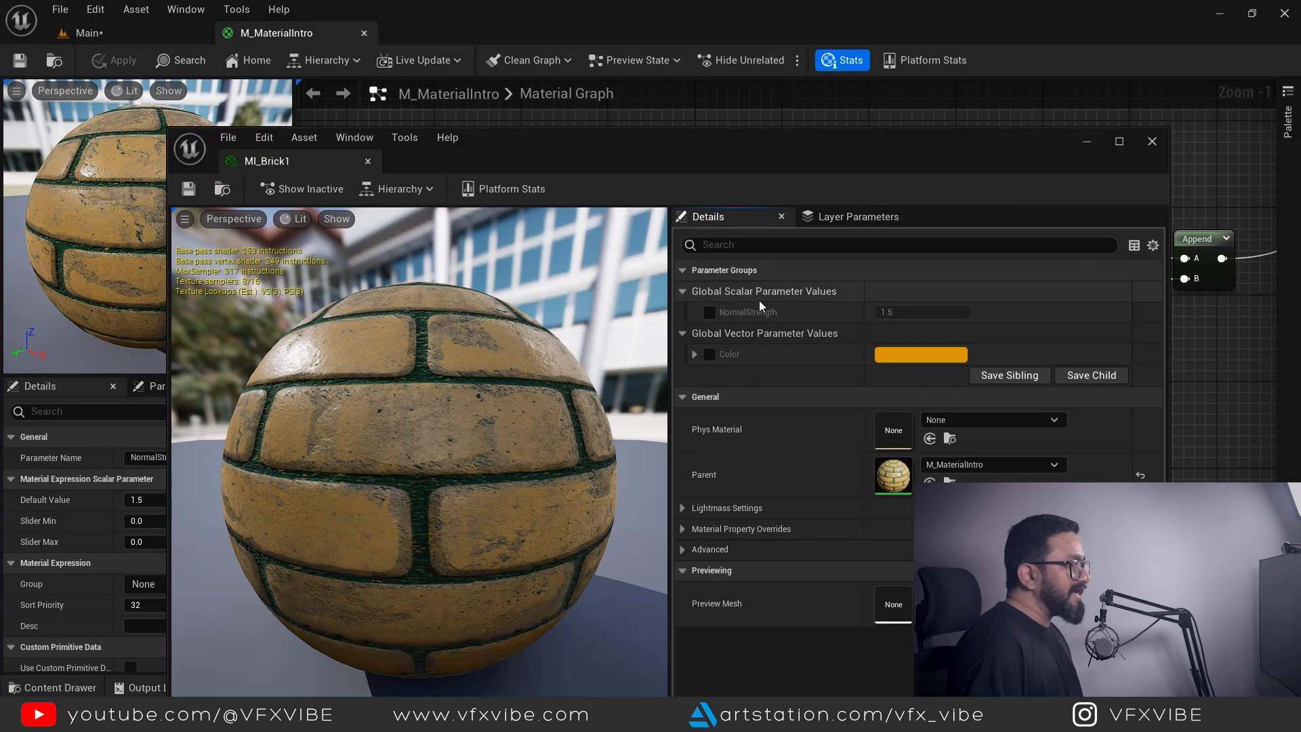
Override NormalStrength in MI_Brick1, try a value of 5, set it to 1, and close the instance editor
left_click(709, 313)
left_click(884, 313)
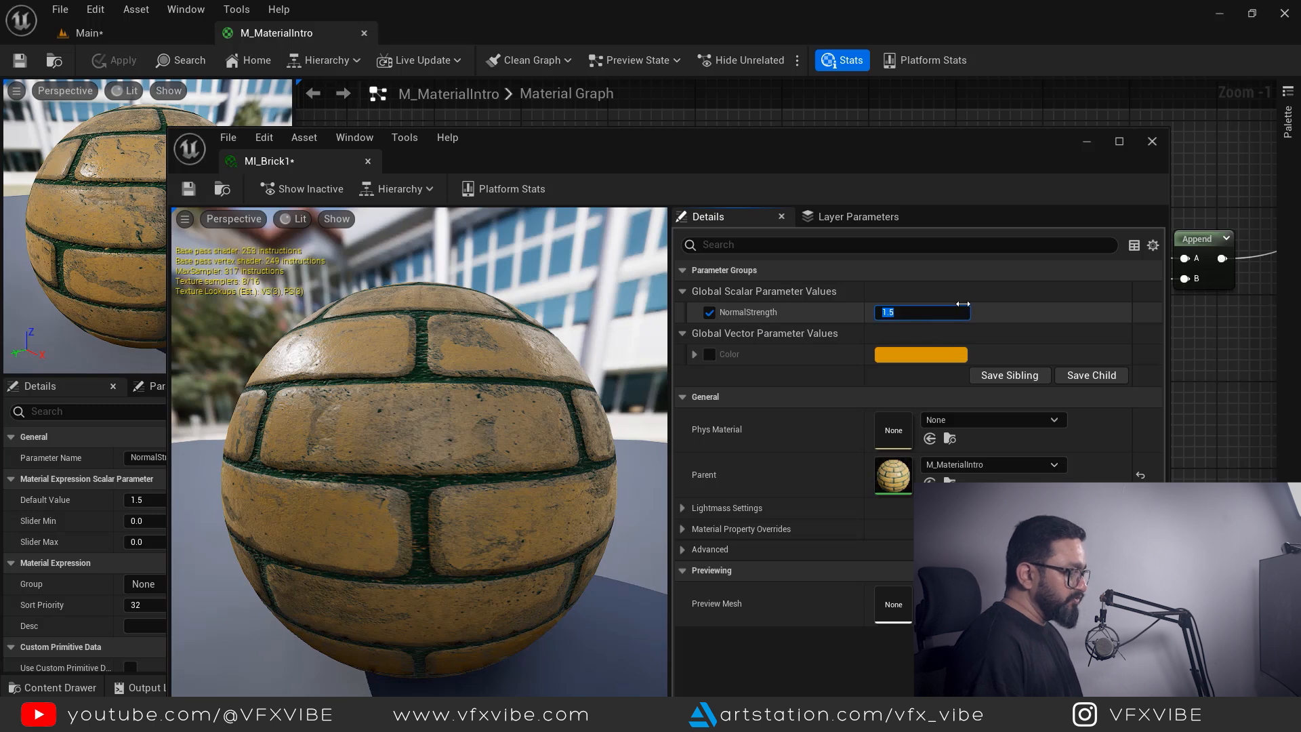
type("5")
key("Return")
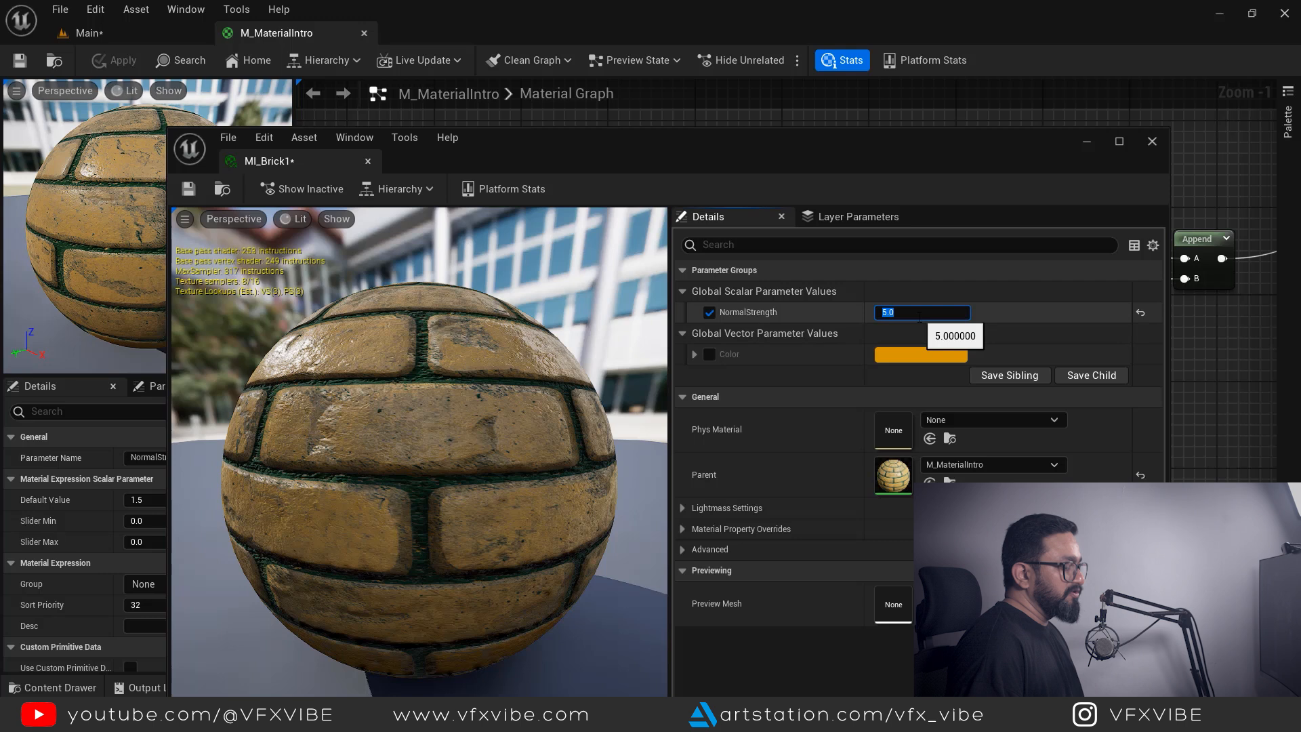
type("1")
key("Return")
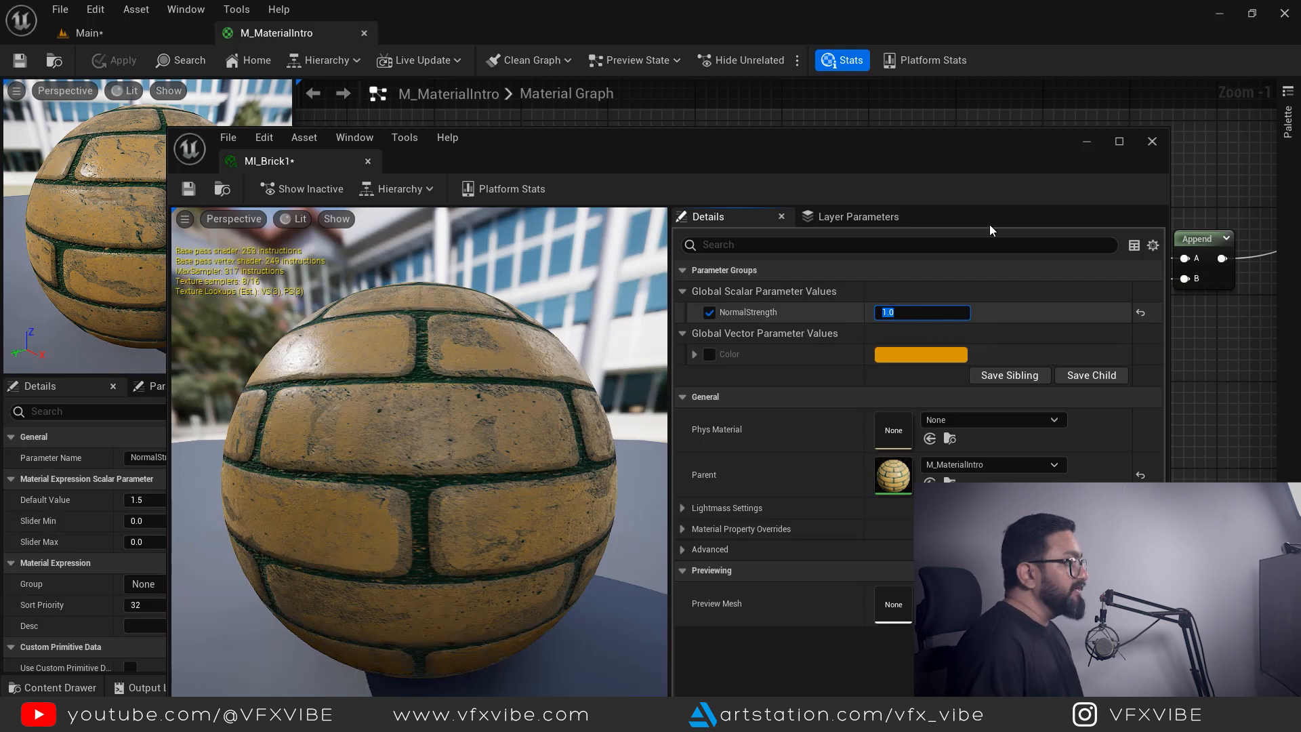
left_click(1153, 142)
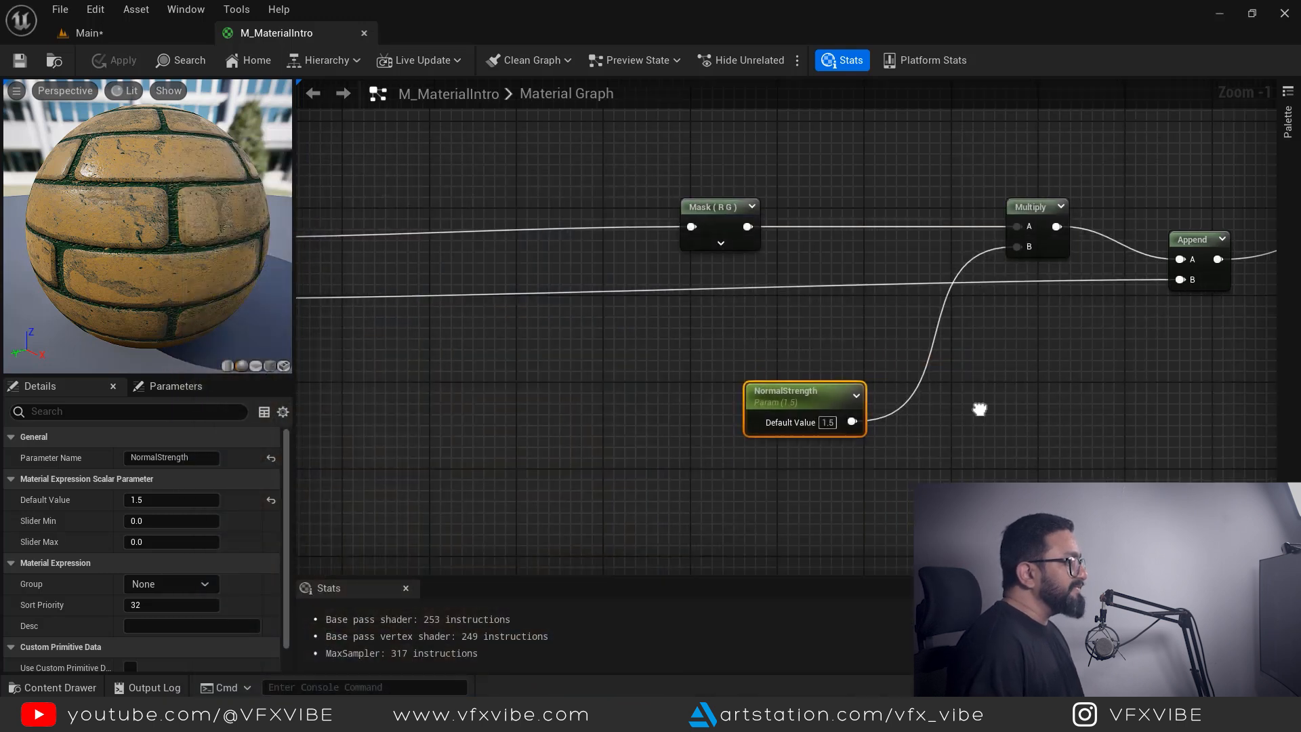
Try 0 for the constant driving the Power exponent of the green colour's Lerp, and undo the change
scroll(813, 473, "down", 3)
scroll(816, 472, "down", 3)
scroll(747, 302, "up", 4)
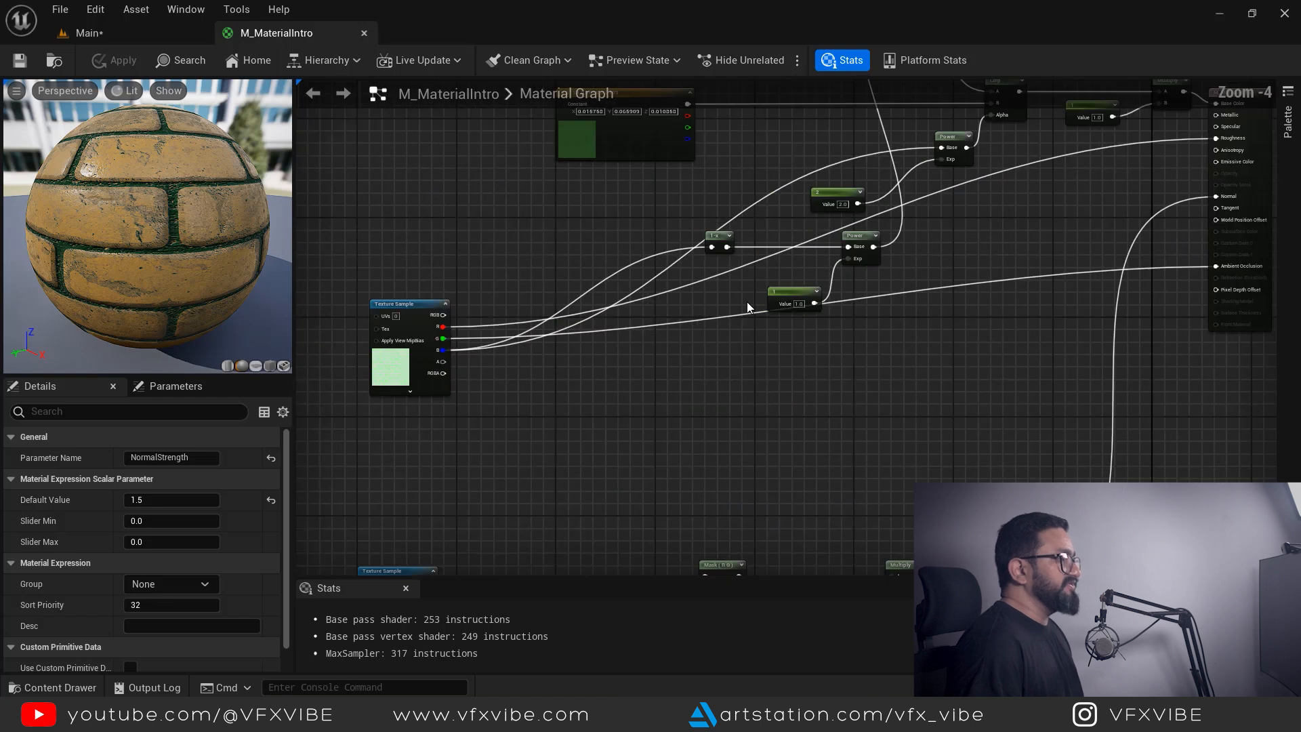
right_click_drag(803, 335, 793, 632)
right_click_drag(795, 267, 669, 222)
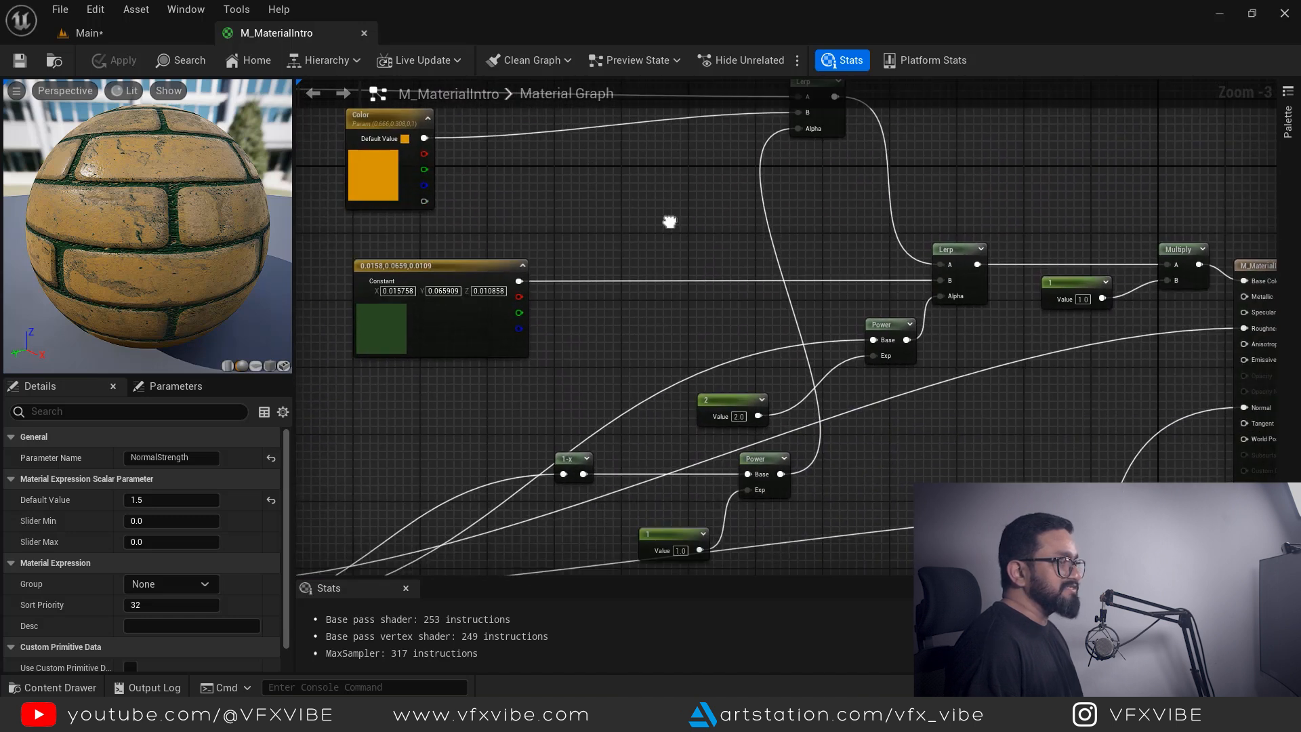
right_click_drag(911, 394, 920, 385)
scroll(666, 348, "up", 1)
scroll(665, 349, "down", 1)
right_click_drag(864, 338, 864, 360)
right_click_drag(692, 434, 766, 358)
left_click(825, 356)
type("0")
key("Return")
key("ctrl+z")
Try 0 and 3 for the exponent constant of the Power node after 1-x, and set it to 2
left_click(766, 488)
type("0")
key("Return")
type("3")
key("Return")
type("2")
key("Return")
Convert the exponent constant of the Power node after 1-x into a parameter named MossControl
left_click(750, 539)
scroll(751, 494, "up", 3)
right_click(758, 464)
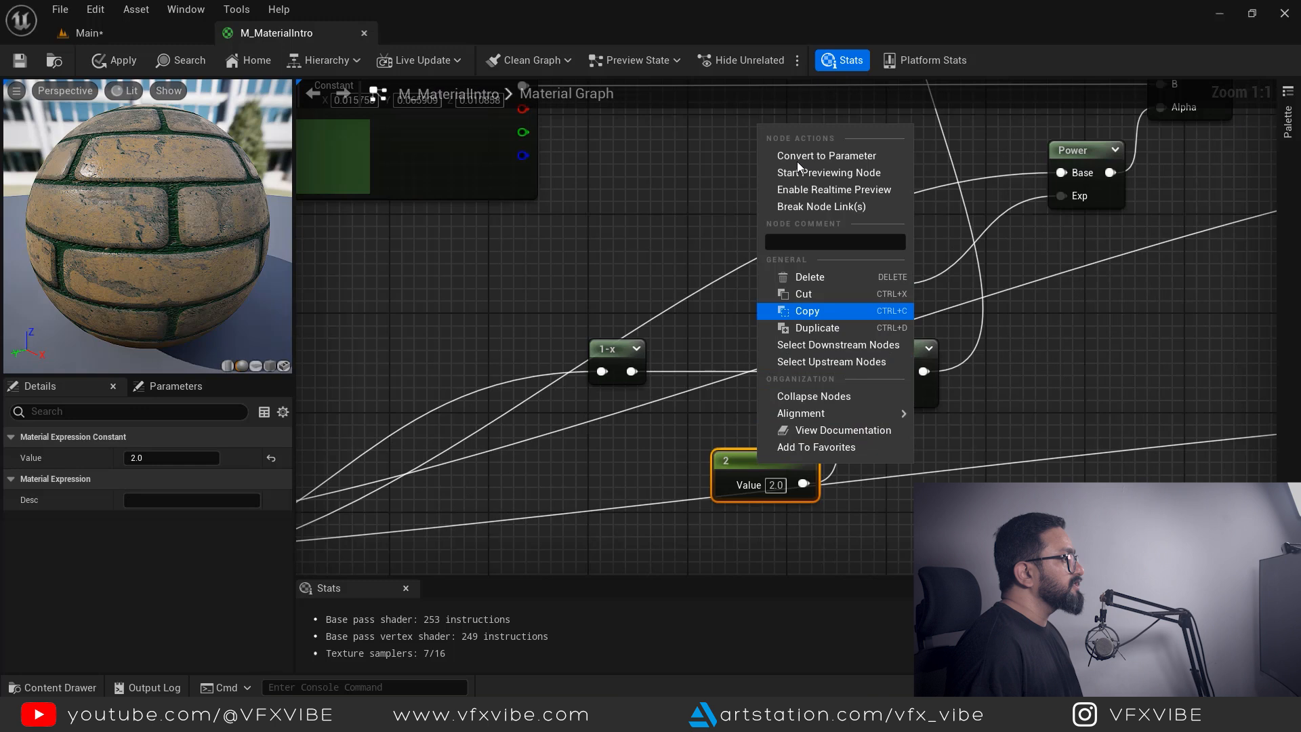
left_click(797, 157)
type("MossControl")
key("Return")
Convert the exponent constant of the Power node feeding the second Lerp's alpha into a parameter named BrickControl
right_click_drag(805, 410, 758, 499)
right_click(809, 370)
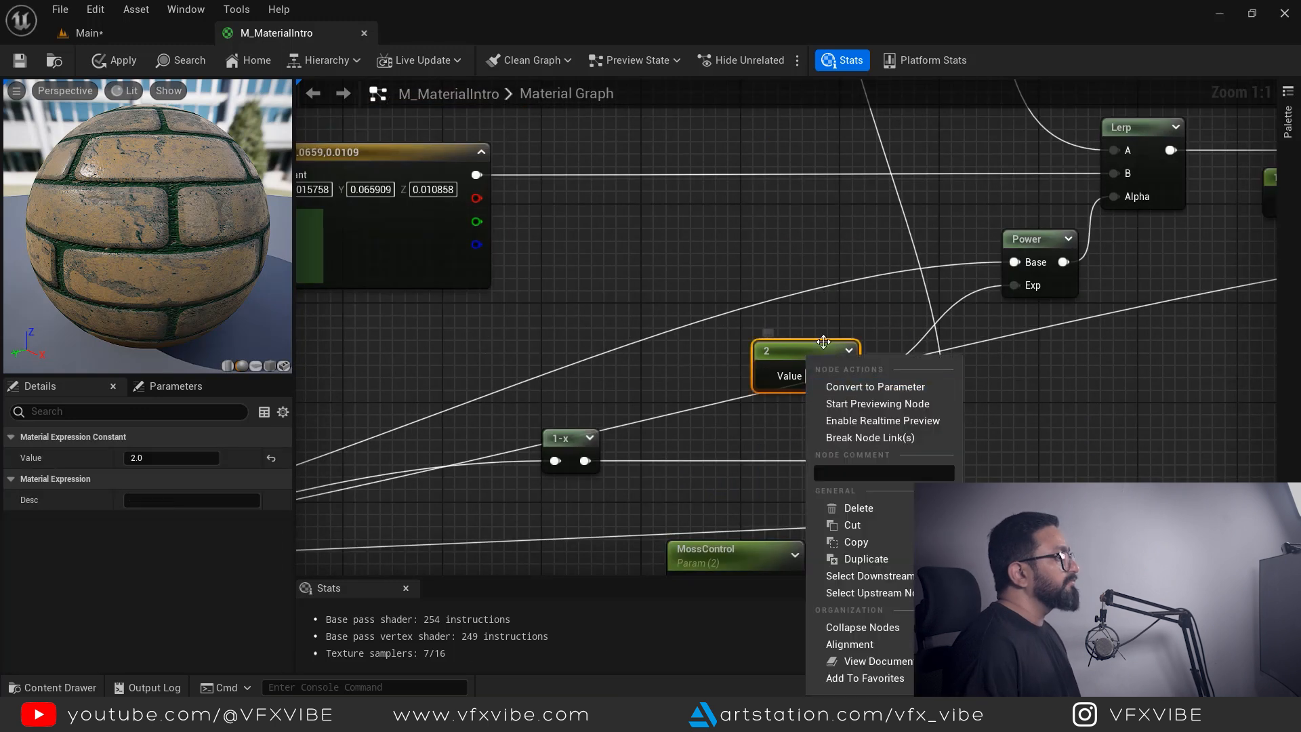
left_click(859, 382)
type("BrickControl")
left_click(1084, 407)
Convert the constant feeding the Multiply node before Base Color into a parameter named OverallIntansity
scroll(1084, 407, "down", 3)
right_click_drag(1118, 413, 949, 397)
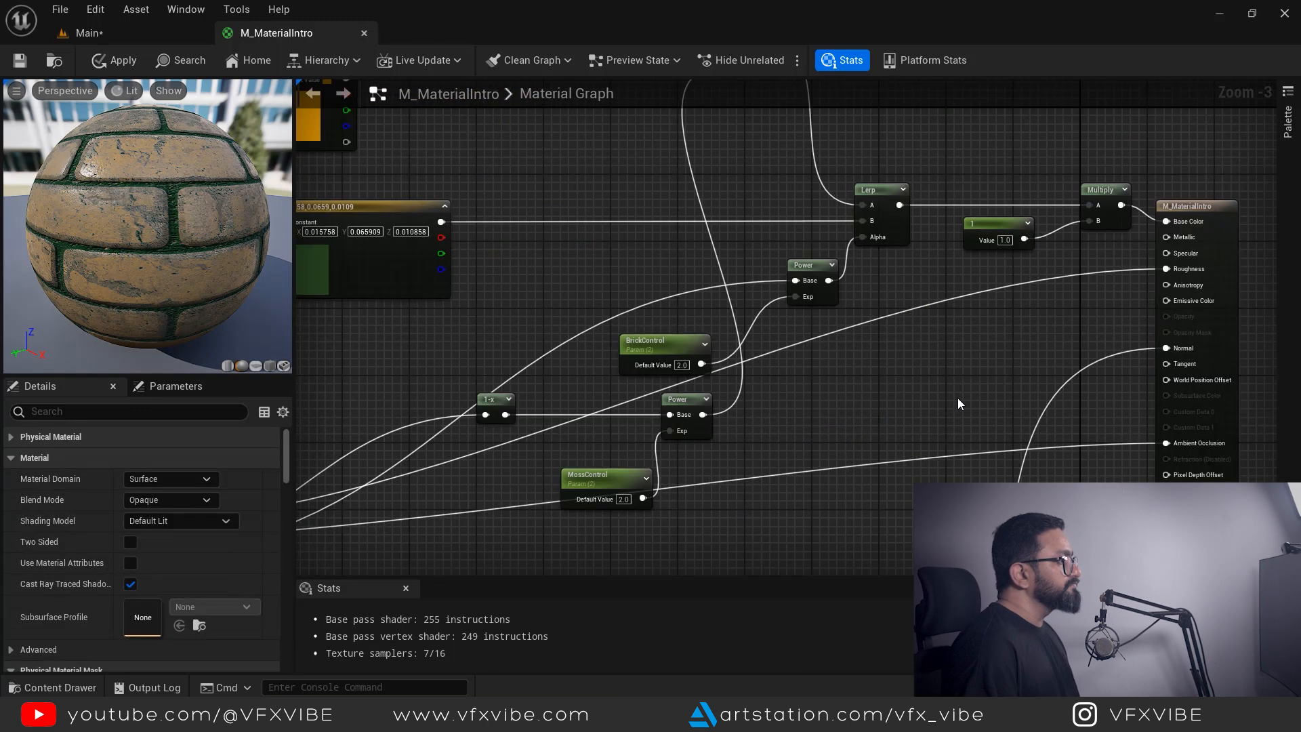
scroll(958, 397, "up", 2)
right_click_drag(975, 318, 840, 460)
right_click(873, 324)
left_click(925, 355)
type("Overall")
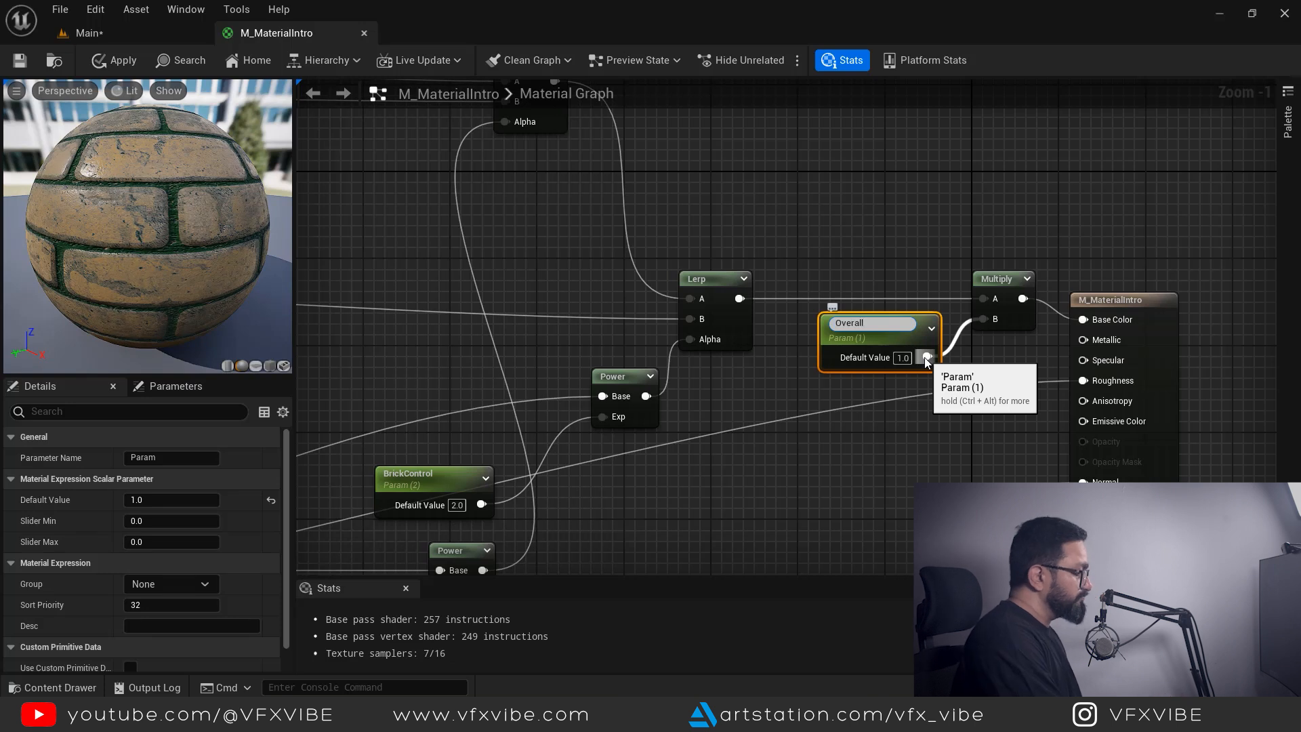
type("Intansity")
left_click(839, 463)
Convert the dark green colour constant feeding the second Lerp into a parameter named MossColor
scroll(840, 464, "up", 1)
right_click_drag(840, 464, 831, 496)
left_click(874, 342)
left_click(379, 380)
scroll(379, 380, "down", 3)
right_click_drag(380, 379, 834, 265)
scroll(468, 309, "down", 2)
scroll(795, 139, "up", 3)
scroll(834, 264, "down", 2)
right_click_drag(482, 281, 793, 285)
scroll(793, 285, "up", 2)
right_click(677, 349)
left_click(746, 380)
type("MossColor")
key("Return")
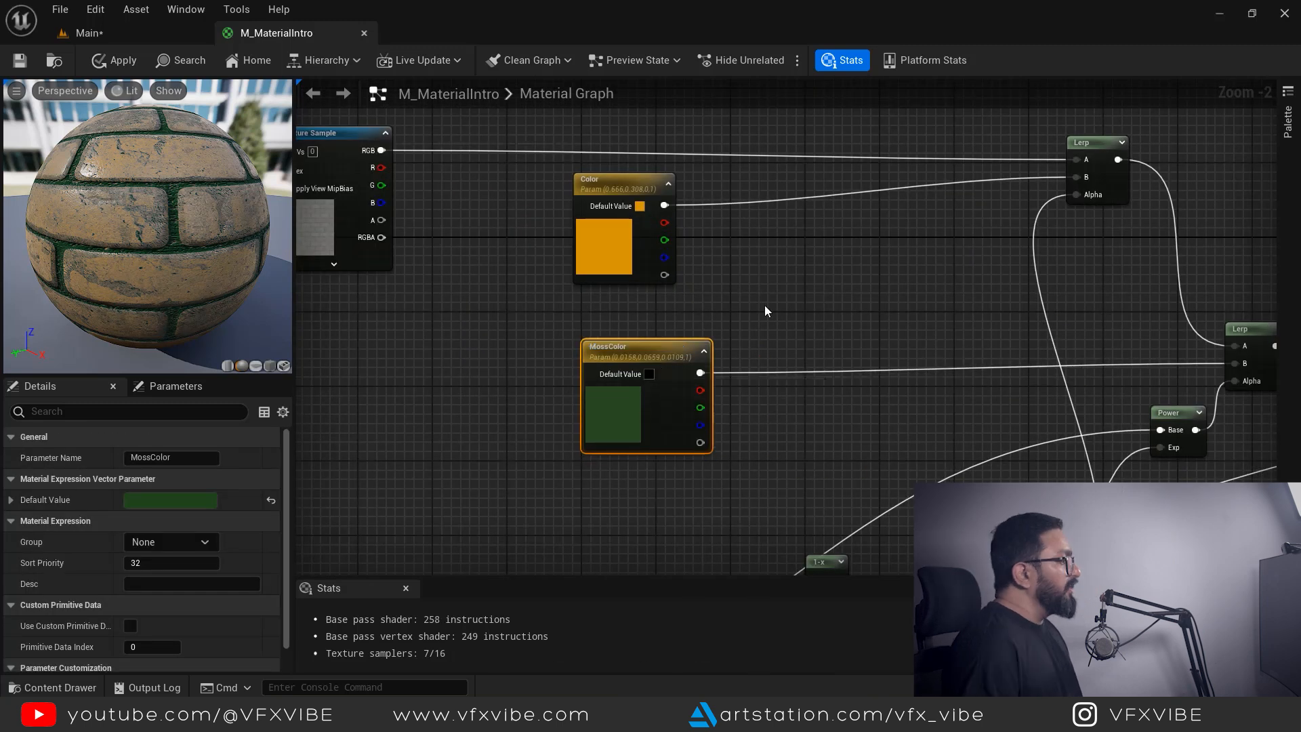
Review the converted parameter nodes across the M_MaterialIntro graph, from the colour parameters to NormalStrength
right_click_drag(865, 309, 967, 454)
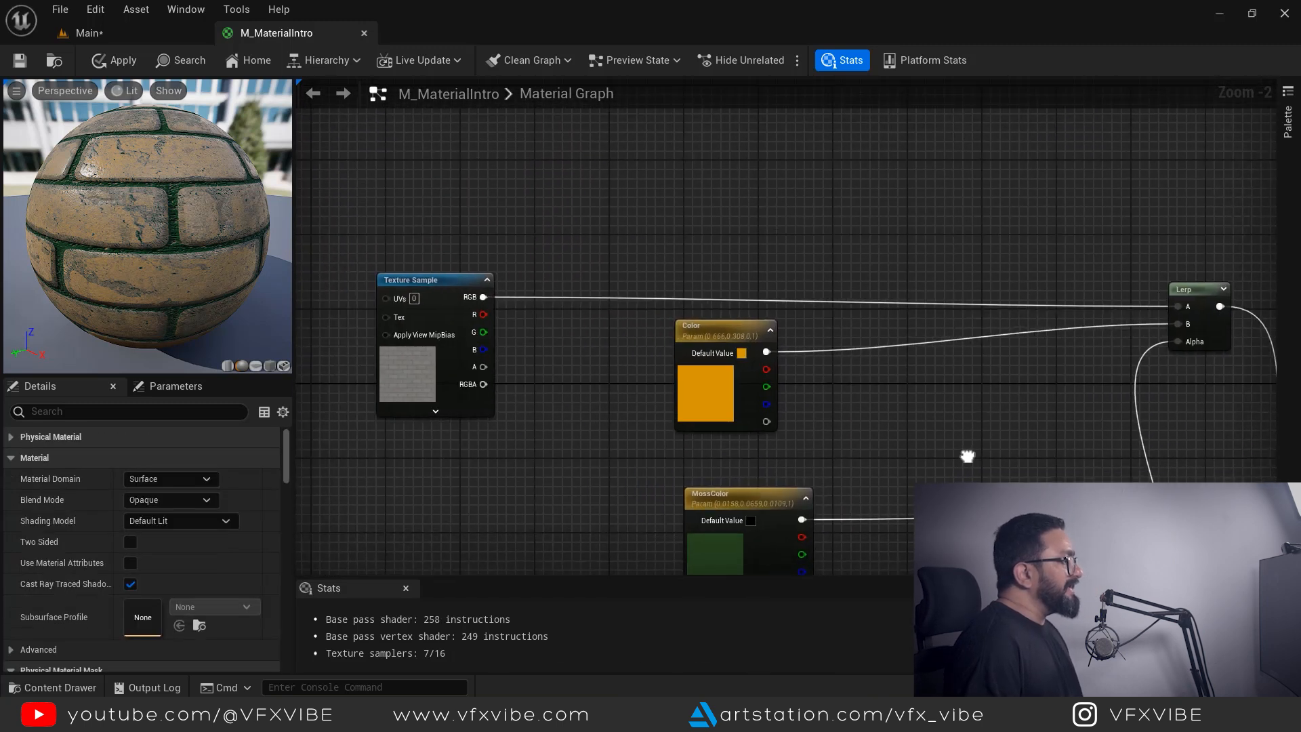
right_click_drag(754, 494, 343, 229)
left_click(651, 319)
right_click_drag(1131, 348, 962, 384)
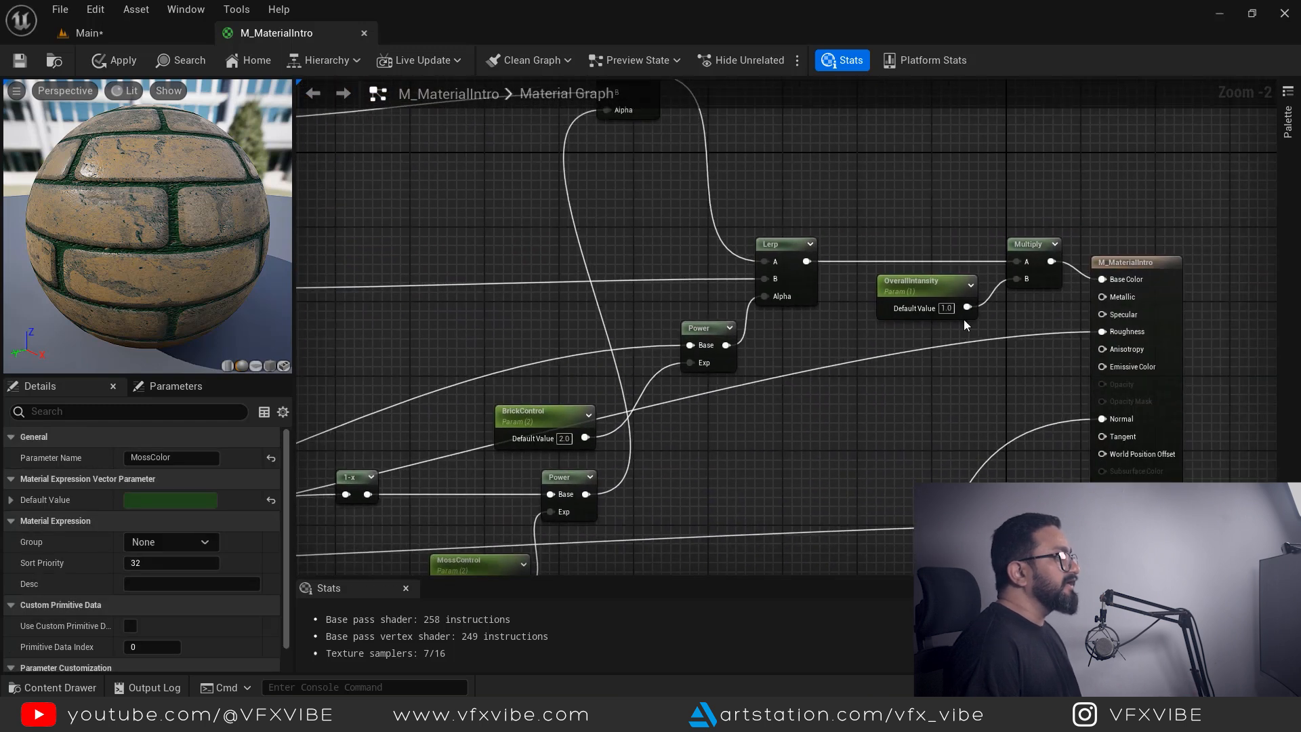
left_click(943, 286)
right_click_drag(807, 404, 1023, 288)
left_click(754, 304)
right_click_drag(821, 383, 963, 317)
left_click(801, 388)
scroll(859, 504, "down", 3)
scroll(791, 362, "down", 2)
scroll(785, 453, "up", 5)
scroll(785, 453, "up", 1)
left_click(780, 451)
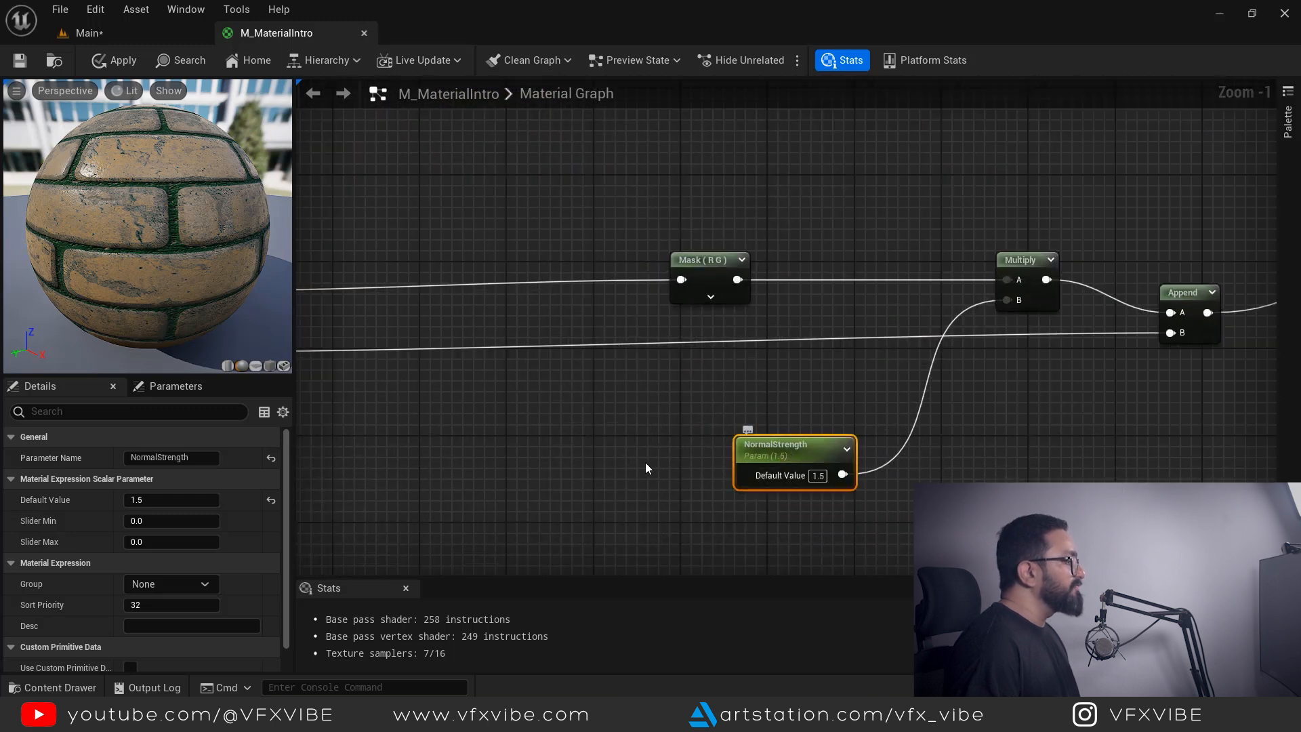
Save M_MaterialIntro with its new parameters and reopen the MI_Brick1 instance
left_click(19, 63)
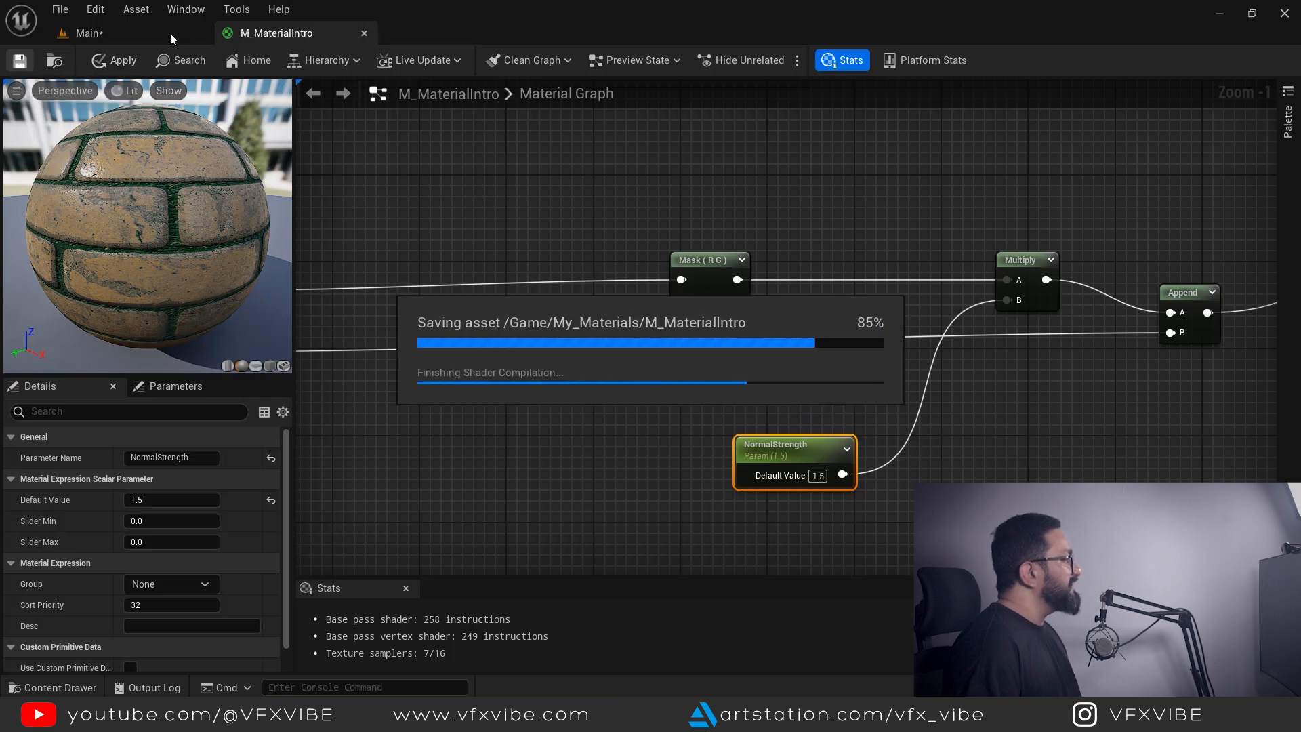
key("ctrl+space")
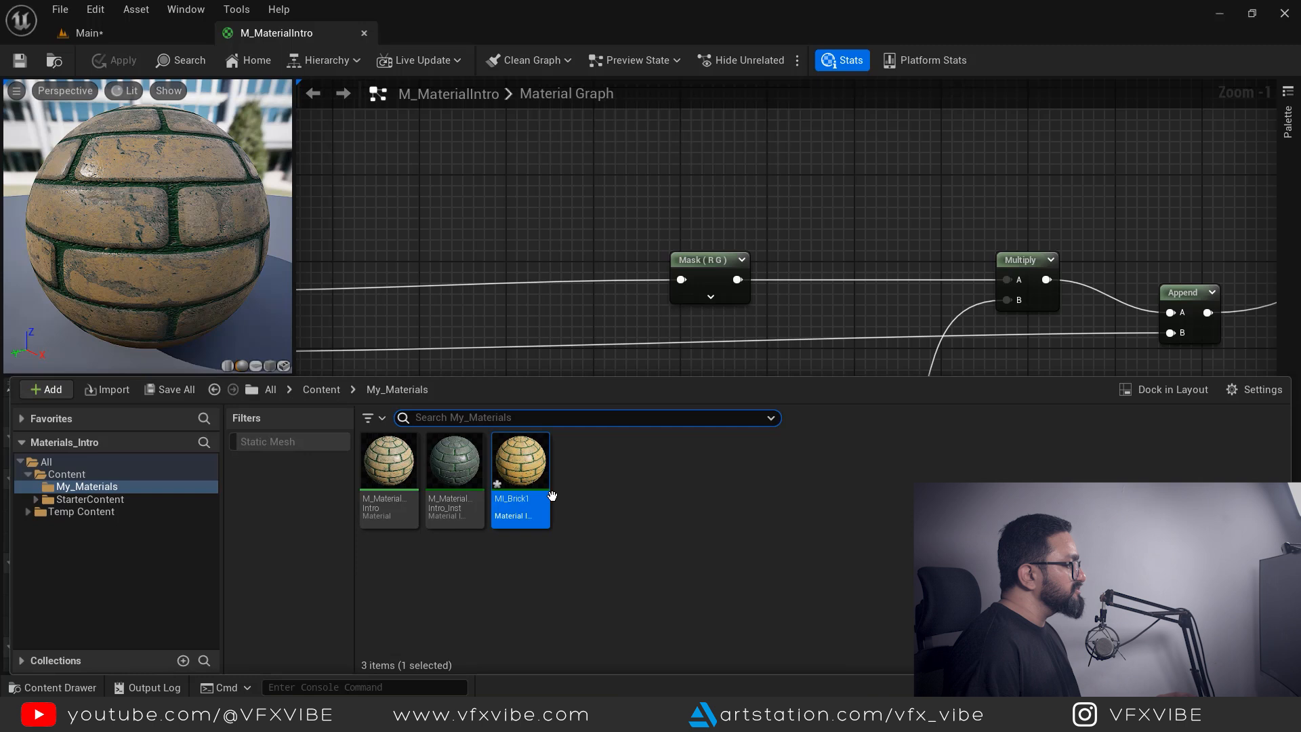
double_click(531, 475)
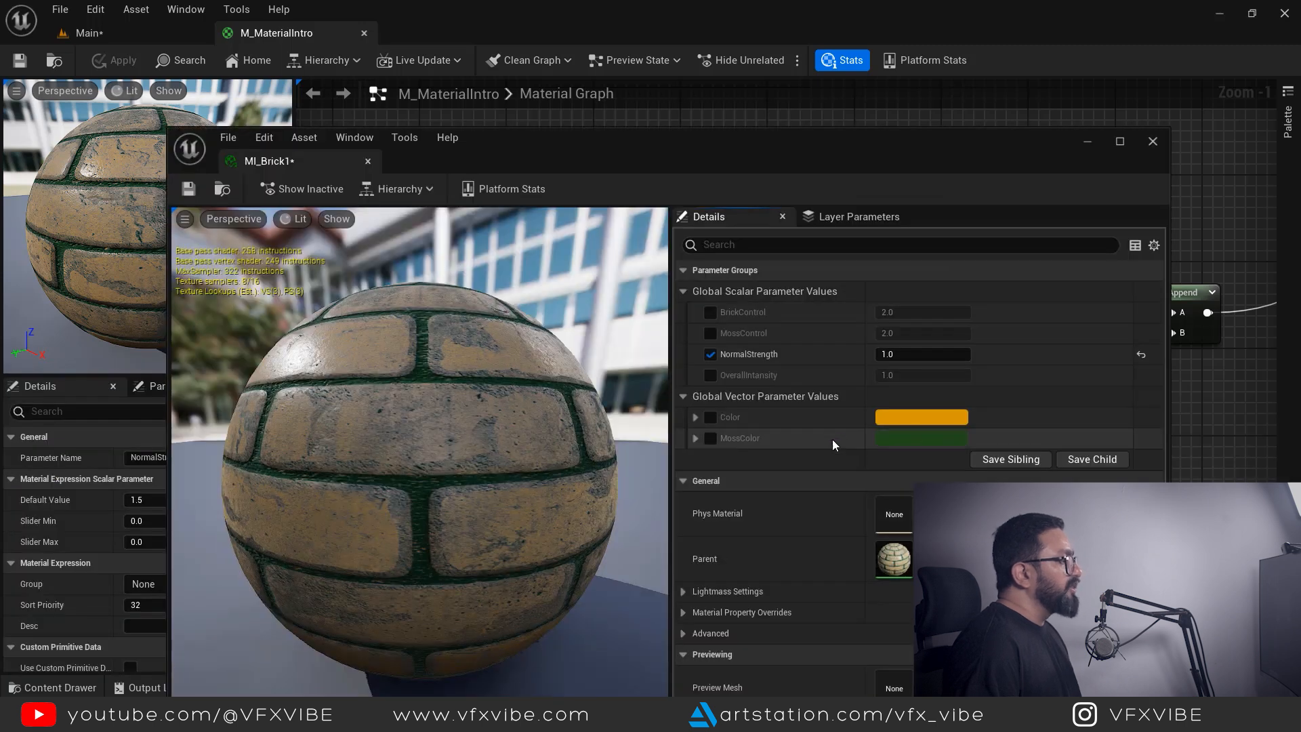
Enable the BrickControl, MossControl, OverallIntansity, Color and MossColor overrides in MI_Brick1
left_click(713, 312)
left_click(713, 332)
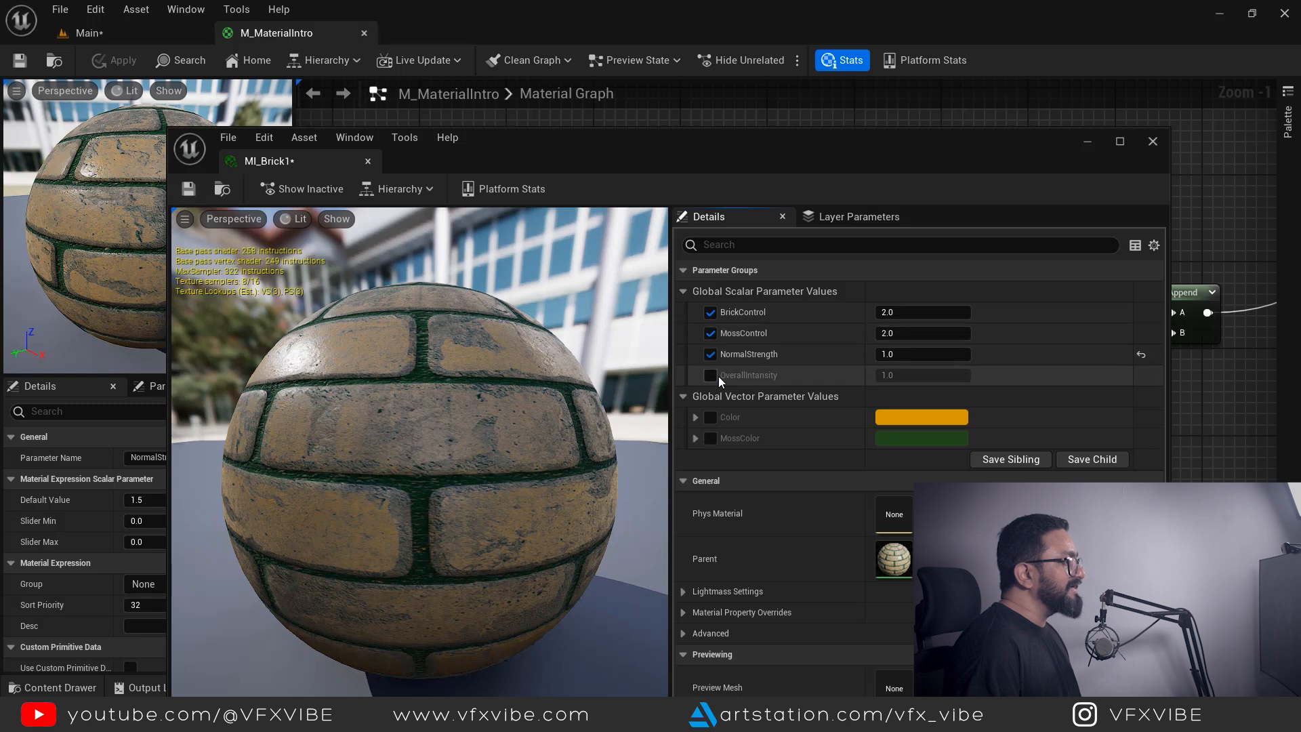
left_click(711, 375)
left_click(710, 416)
left_click(710, 438)
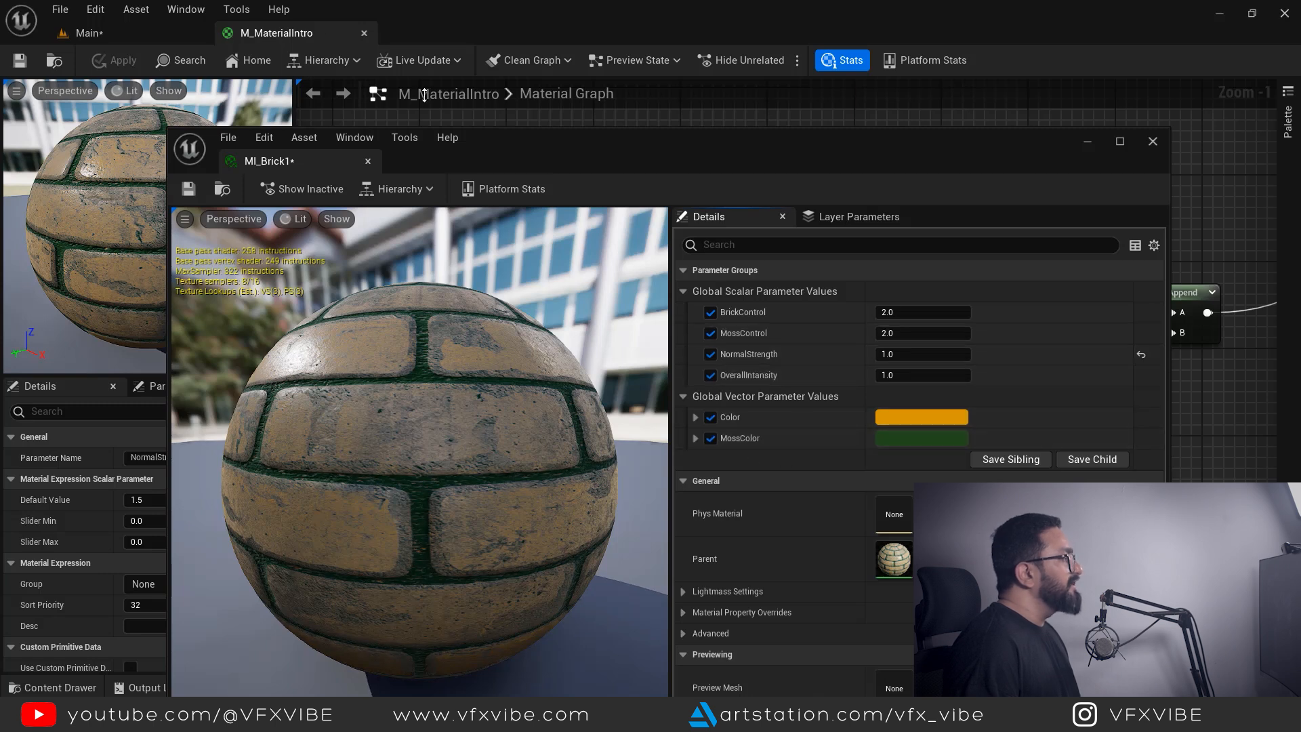
Switch to the Main level and shrink and reposition the MI_Brick1 window so both shader balls stay visible beside it
left_click(124, 36)
left_click_drag(484, 141, 888, 157)
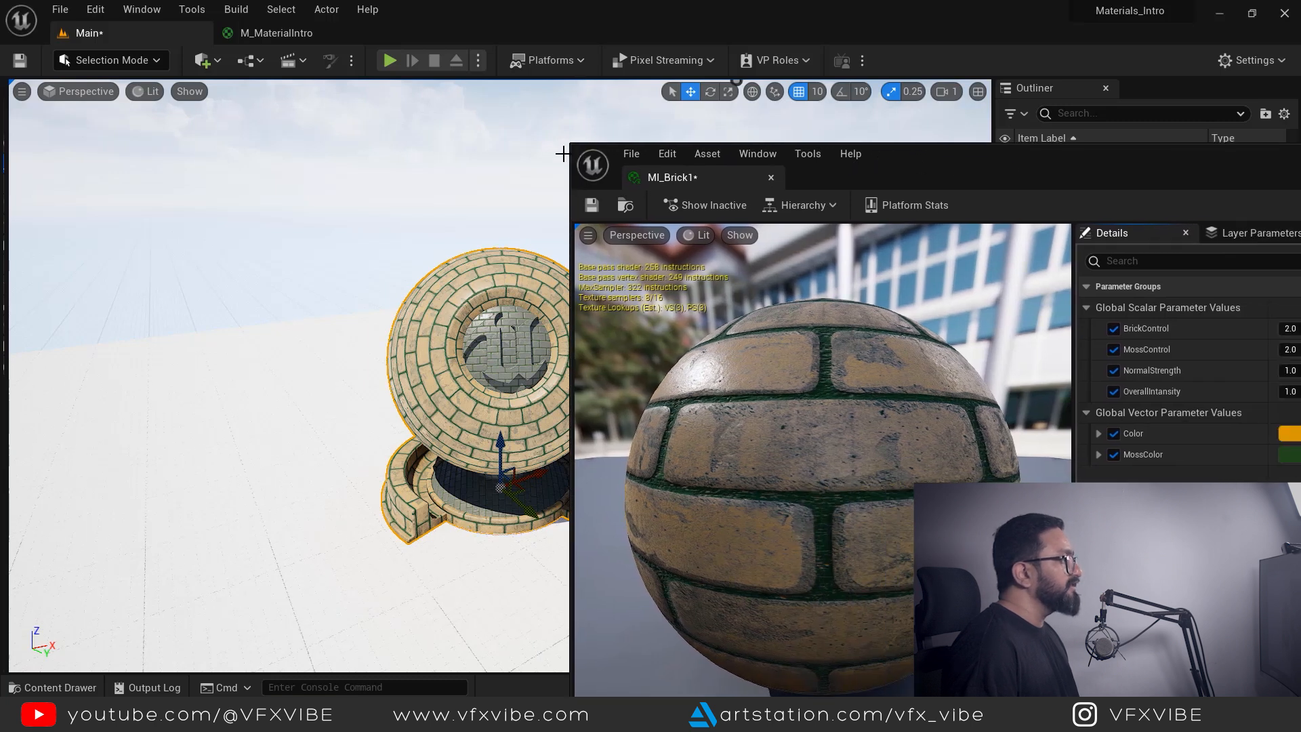
left_click_drag(569, 146, 857, 314)
left_click_drag(1240, 336, 1030, 133)
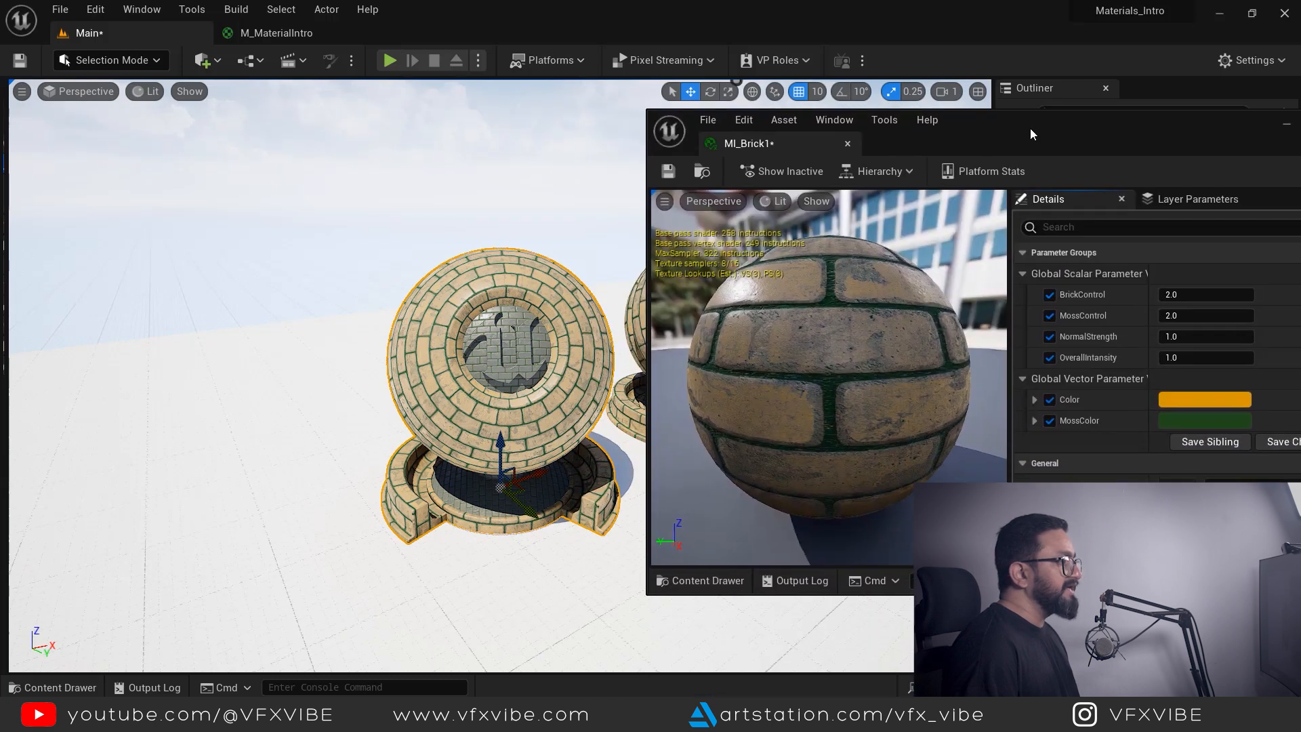
middle_click_drag(555, 255, 800, 265)
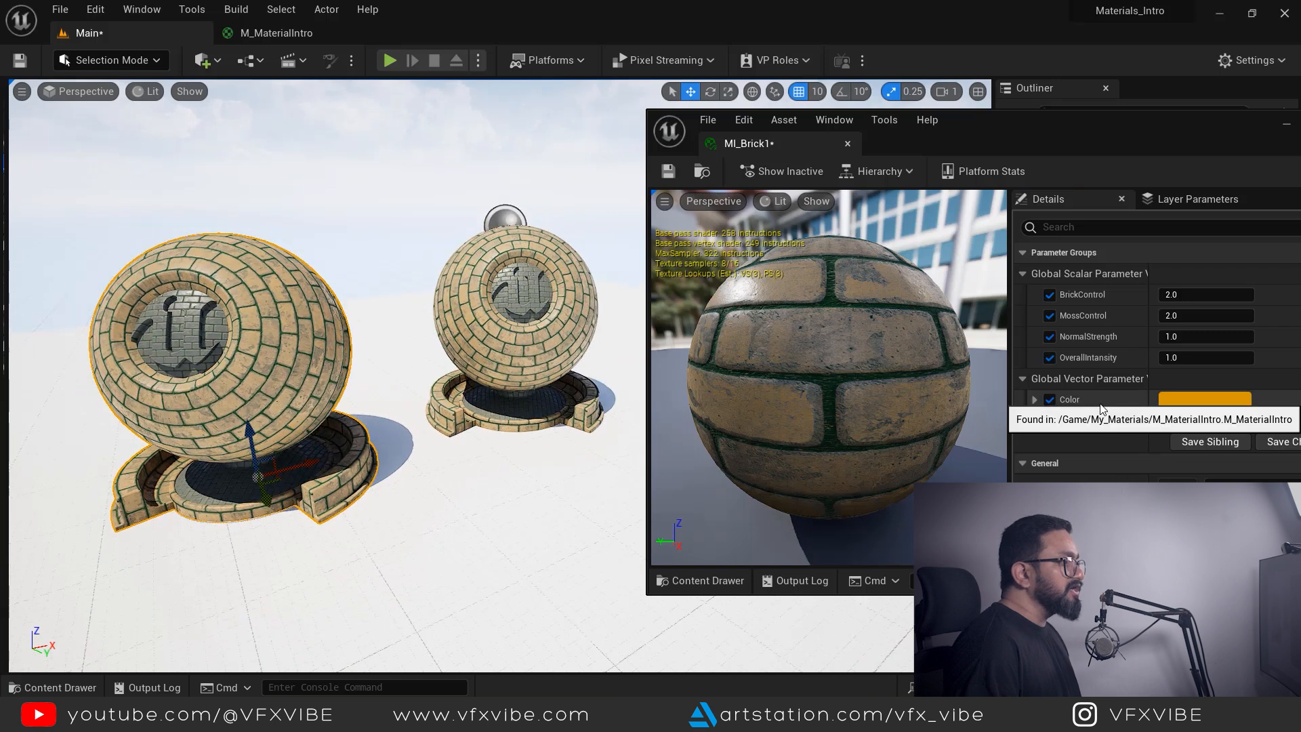
Change MI_Brick1's Color parameter to a light tan of about R 0.666, G 0.425, B 0.261
left_click(1181, 402)
left_click_drag(928, 393, 976, 439)
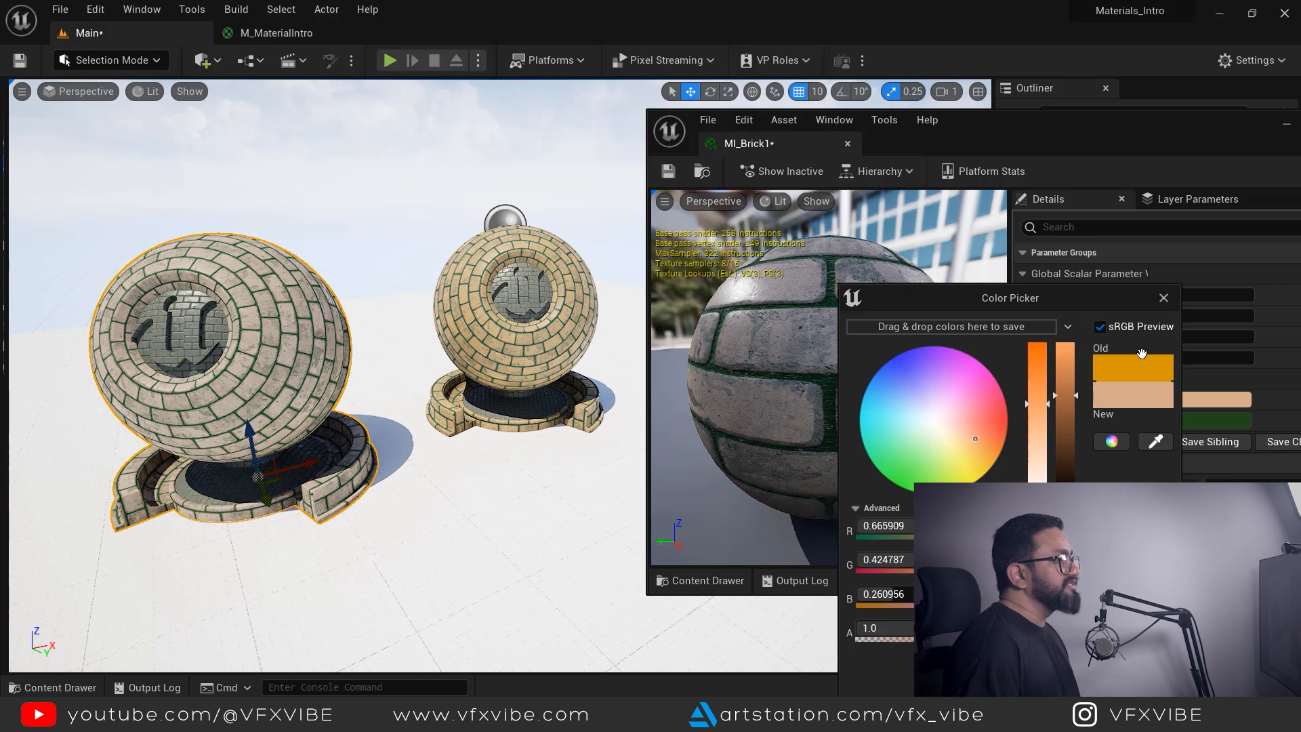
left_click(1164, 299)
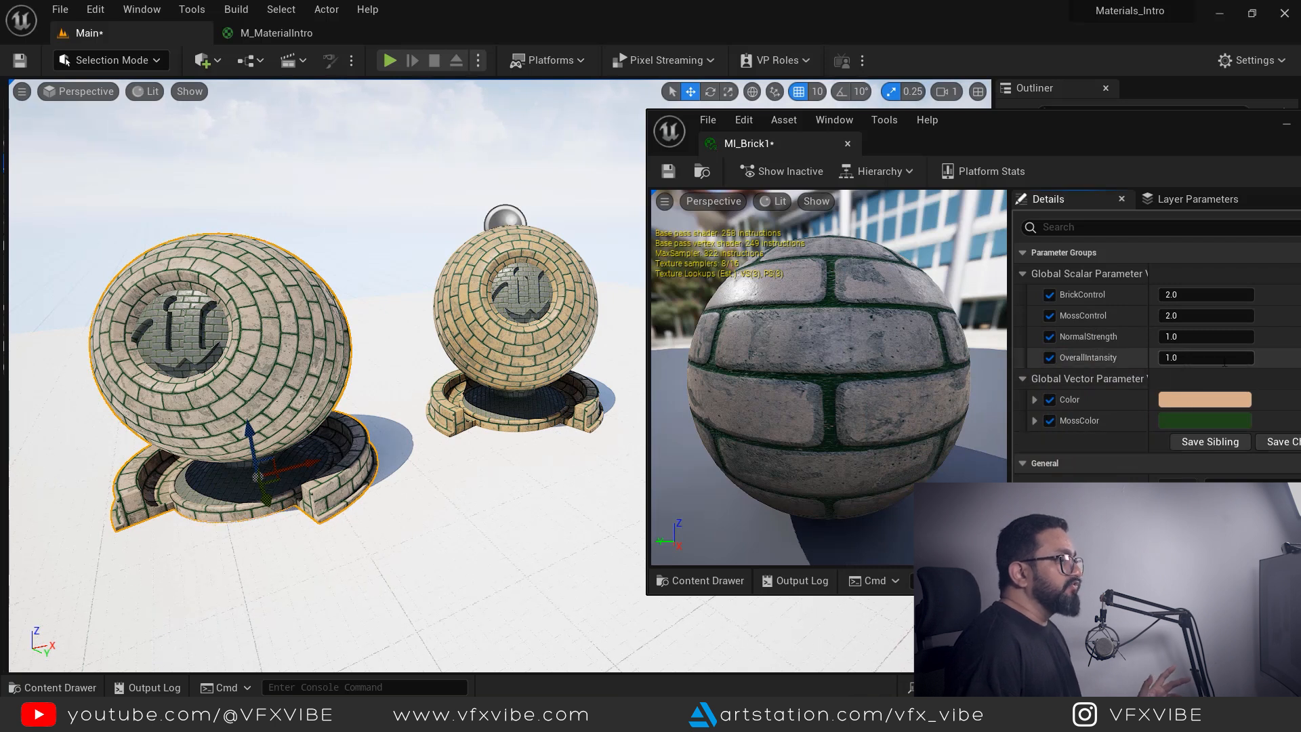
Set OverallIntansity to 0.5 in MI_Brick1, compare the two shader balls, and close the instance editor
left_click(1173, 359)
type(".5")
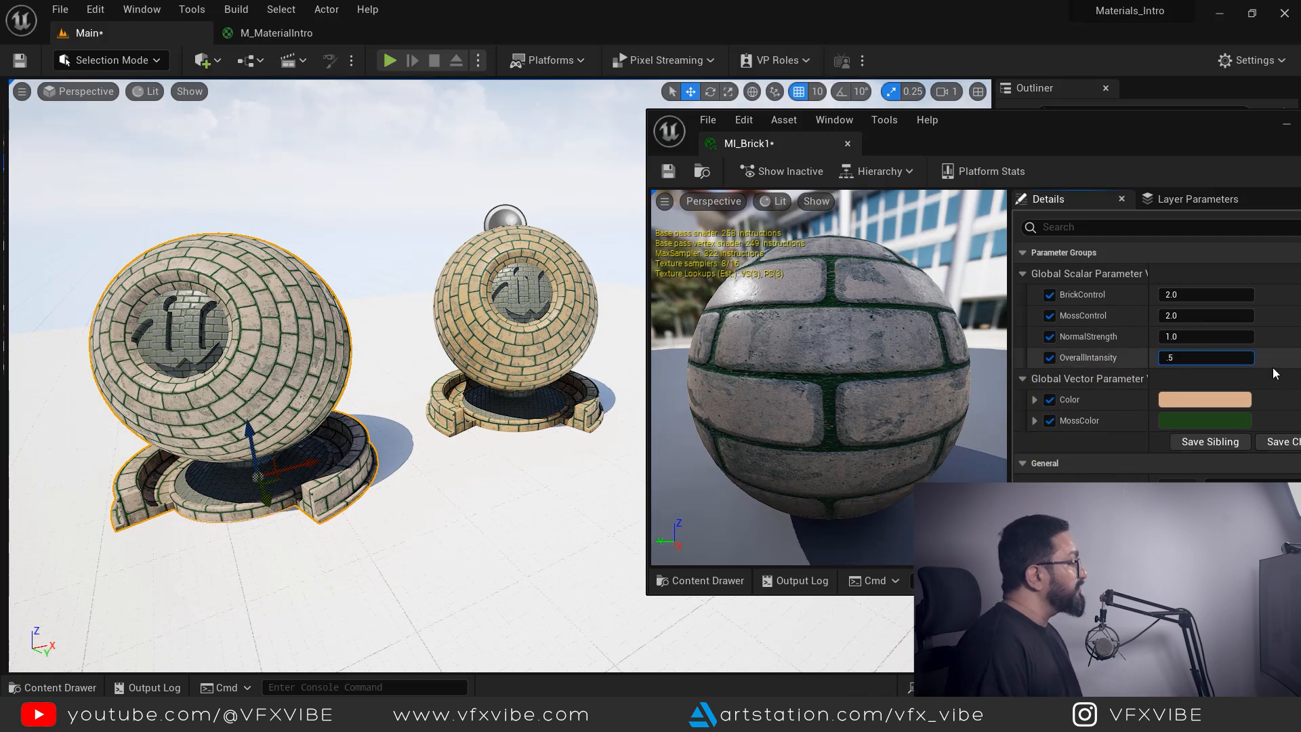
key("Return")
mouse_move(296, 416)
right_mouse_down()
mouse_move(284, 416)
mouse_move(320, 404)
mouse_move(321, 424)
right_mouse_up()
middle_click_drag(321, 423, 361, 304)
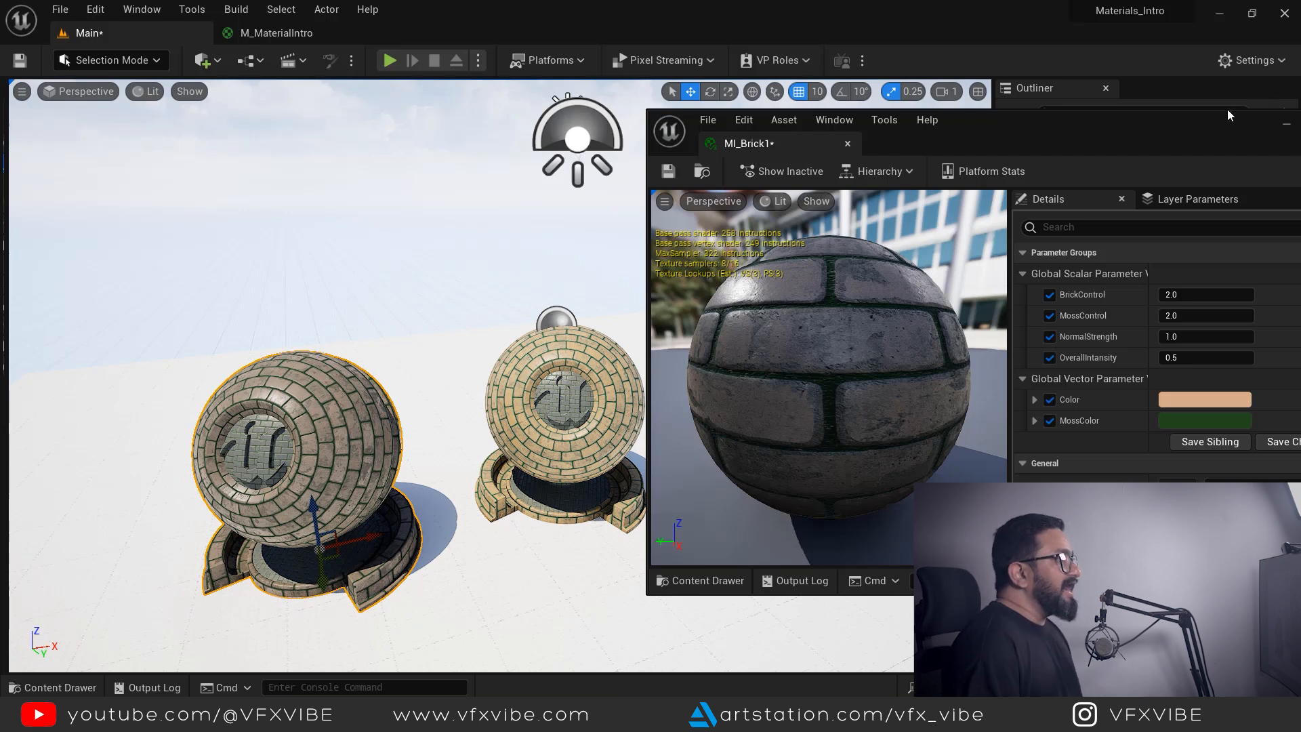
left_click_drag(1171, 129, 899, 129)
left_click(1081, 124)
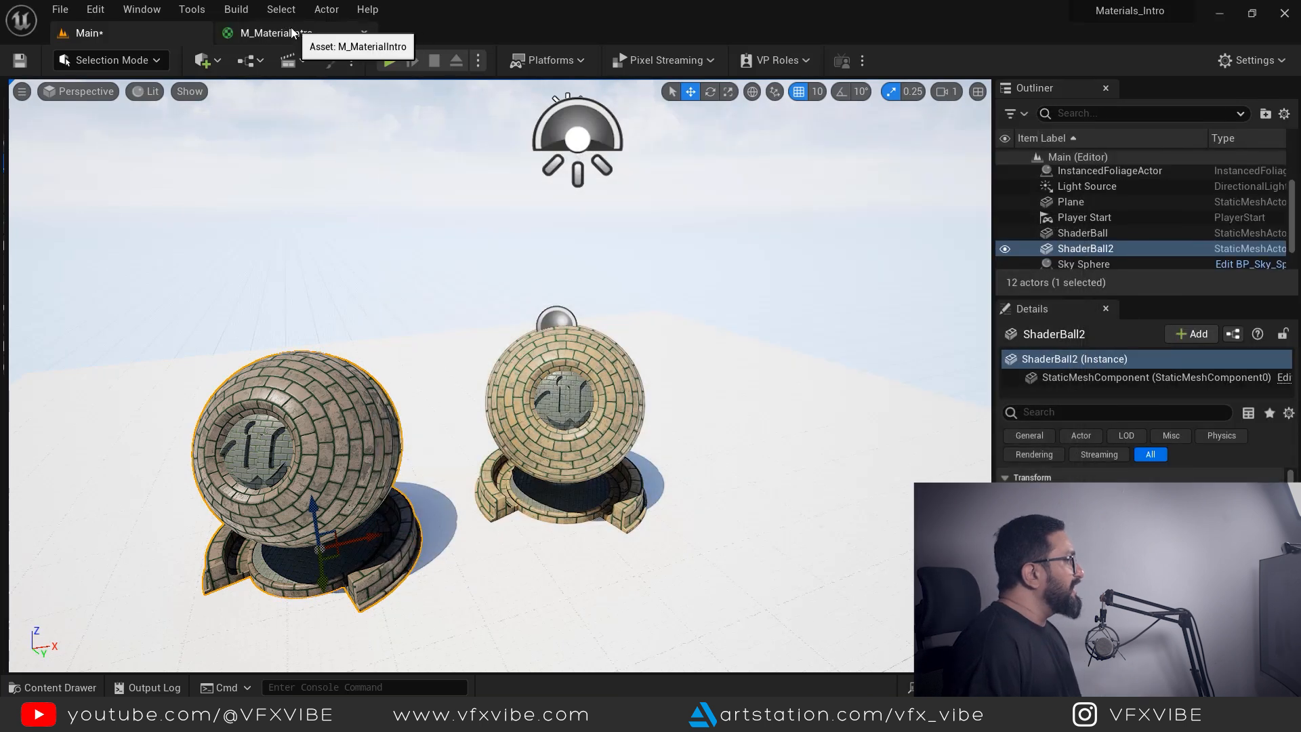
Examine the Texture Sample node and its unconnected UVs input in the M_MaterialIntro graph
left_click(339, 32)
scroll(525, 231, "down", 5)
right_click_drag(529, 200, 747, 431)
scroll(700, 377, "up", 7)
right_click_drag(711, 308, 883, 453)
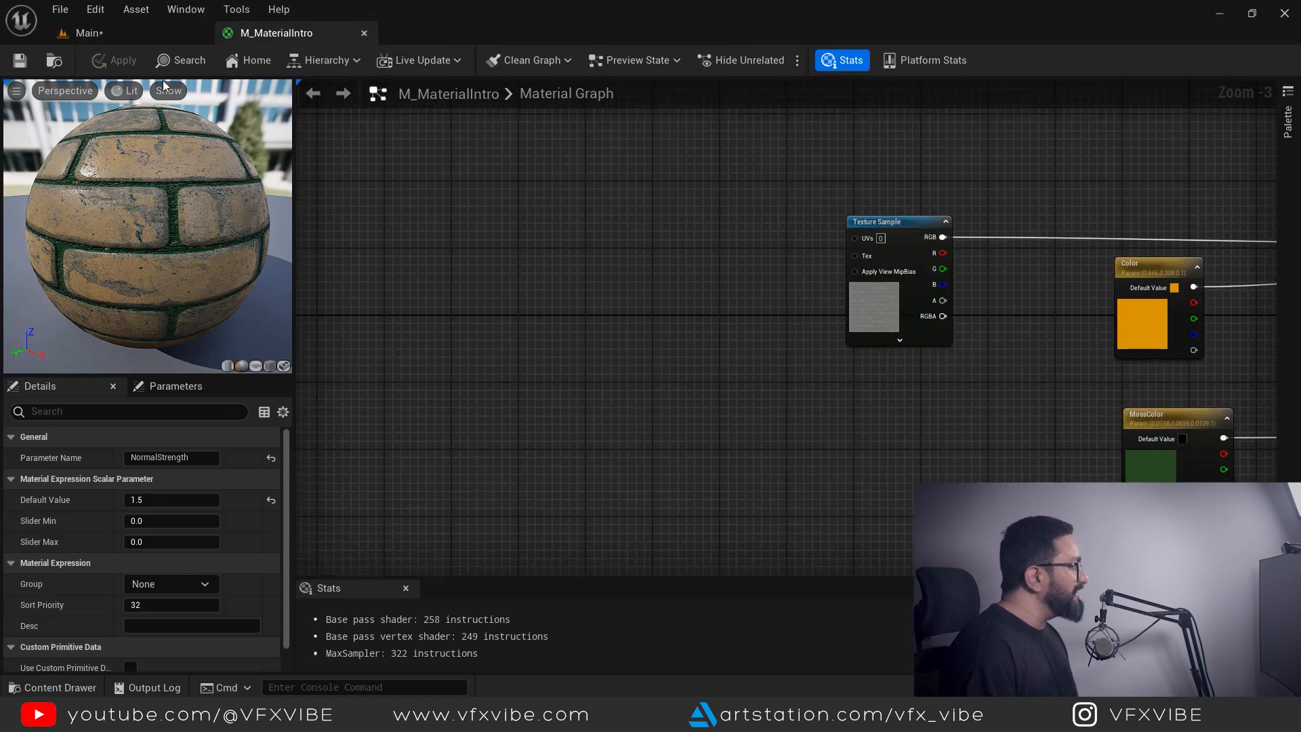
In the Main level, duplicate the shader ball using MI_Brick1 and place the copy in line beside the other two
left_click(124, 34)
middle_click_drag(459, 465, 510, 480)
scroll(503, 447, "down", 3)
left_click_drag(486, 447, 261, 460, "alt")
middle_click_drag(261, 460, 351, 432)
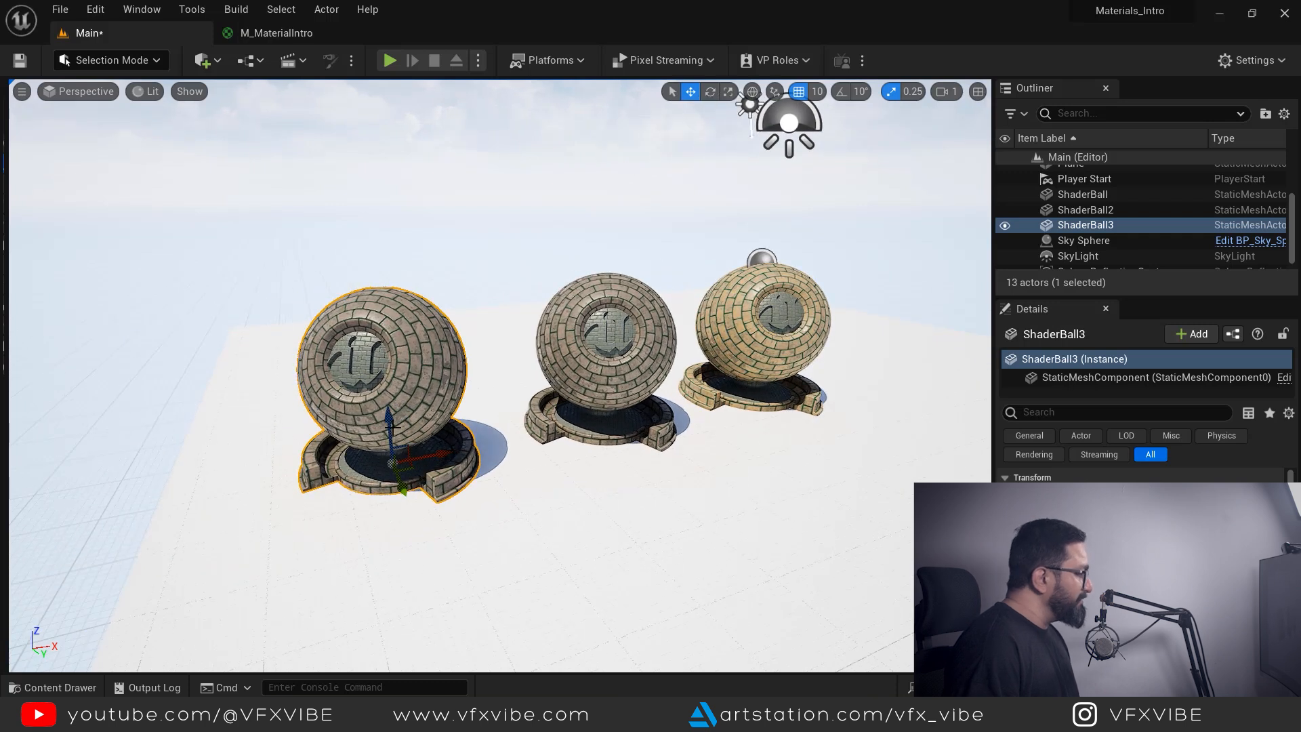
Scale the new shader ball copy up uniformly to roughly twice its size and view it against the others
key("r")
left_click_drag(392, 459, 413, 407)
scroll(609, 338, "down", 2)
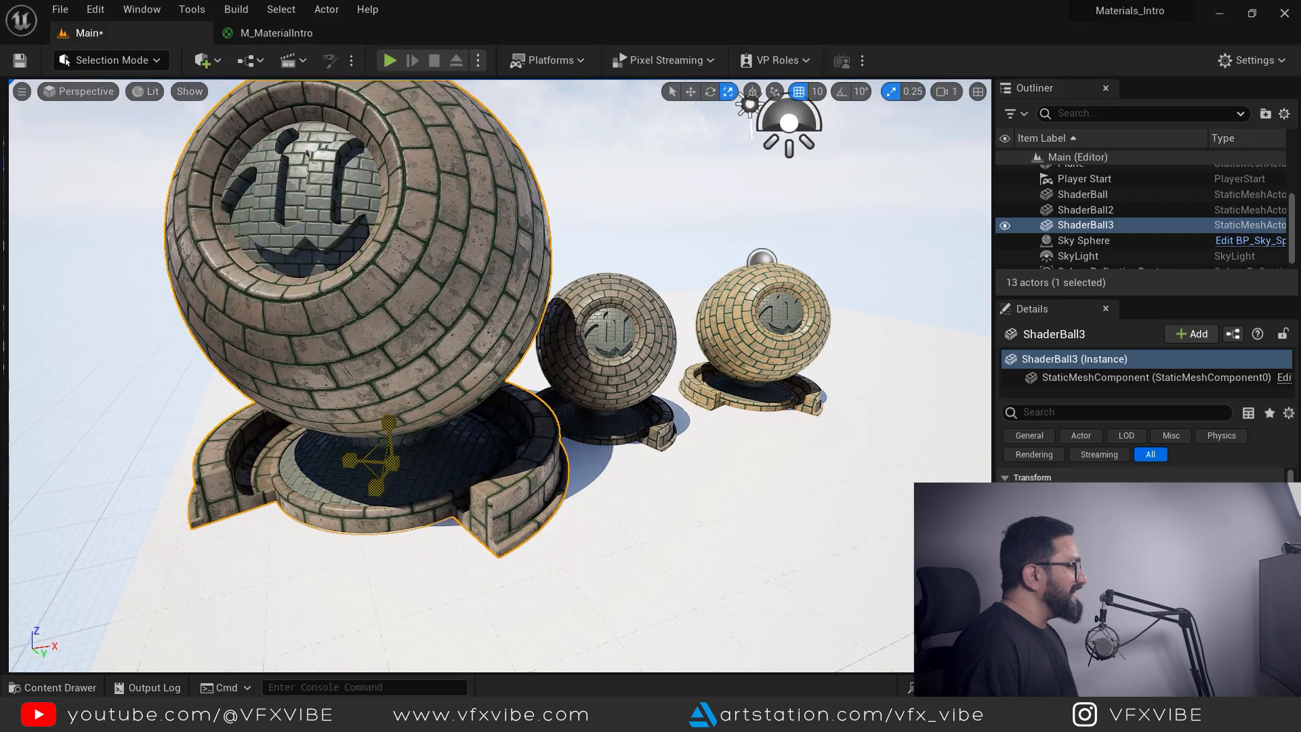
scroll(608, 339, "down", 2)
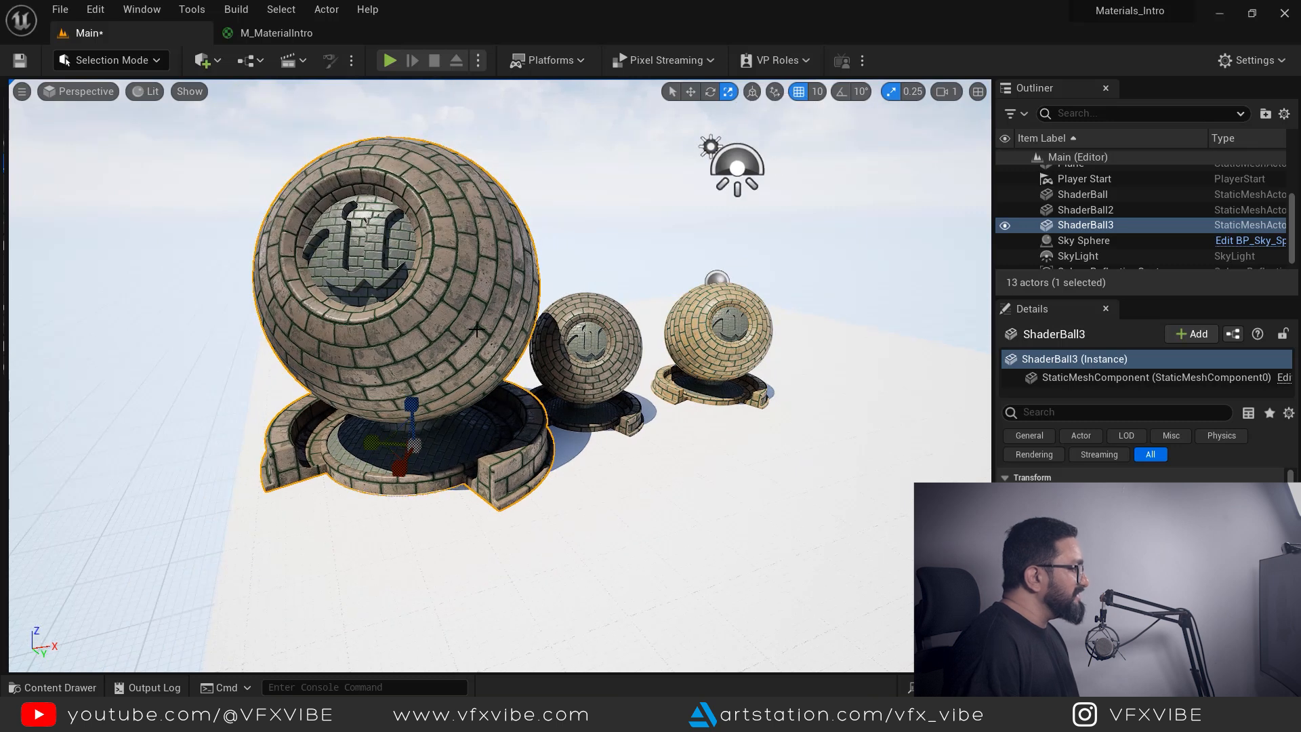
left_click_drag(611, 478, 583, 532, "alt")
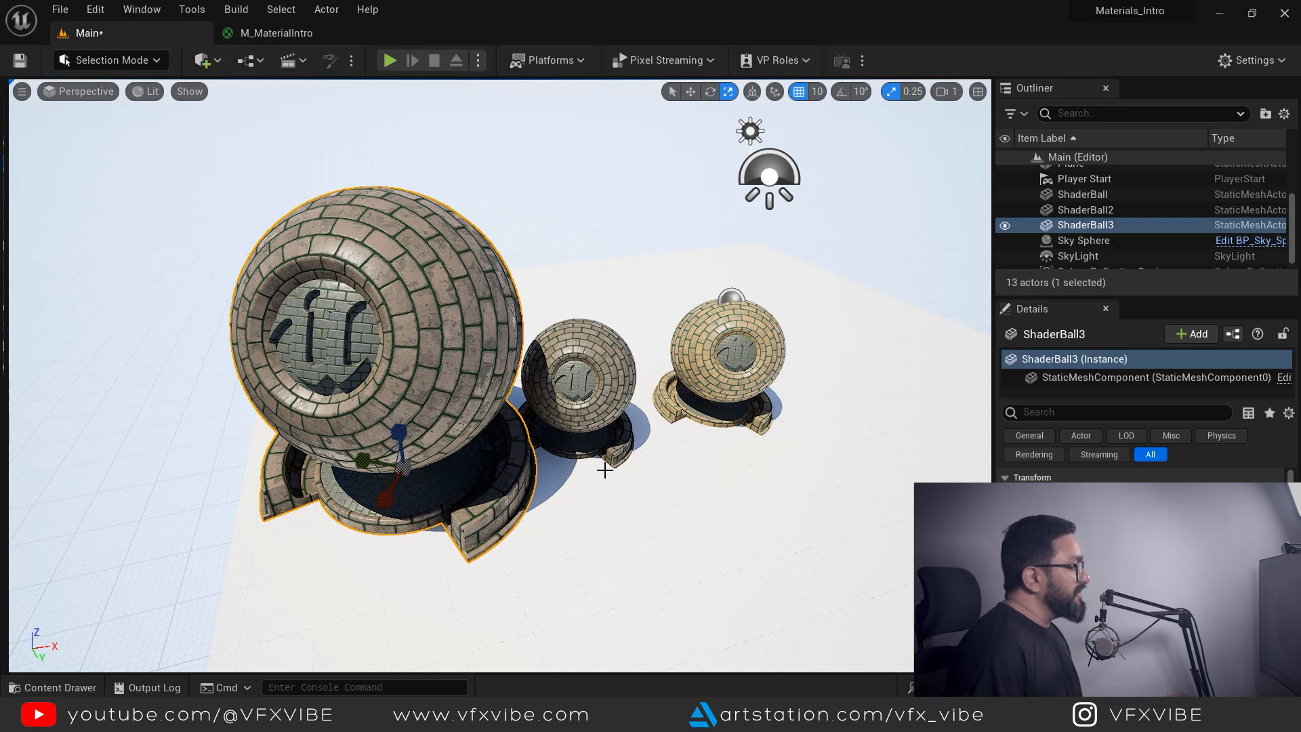
In the M_MaterialIntro graph, add a Texture Coordinate node and connect it to the first Texture Sample's UVs input
left_click_drag(489, 439, 437, 377, "alt")
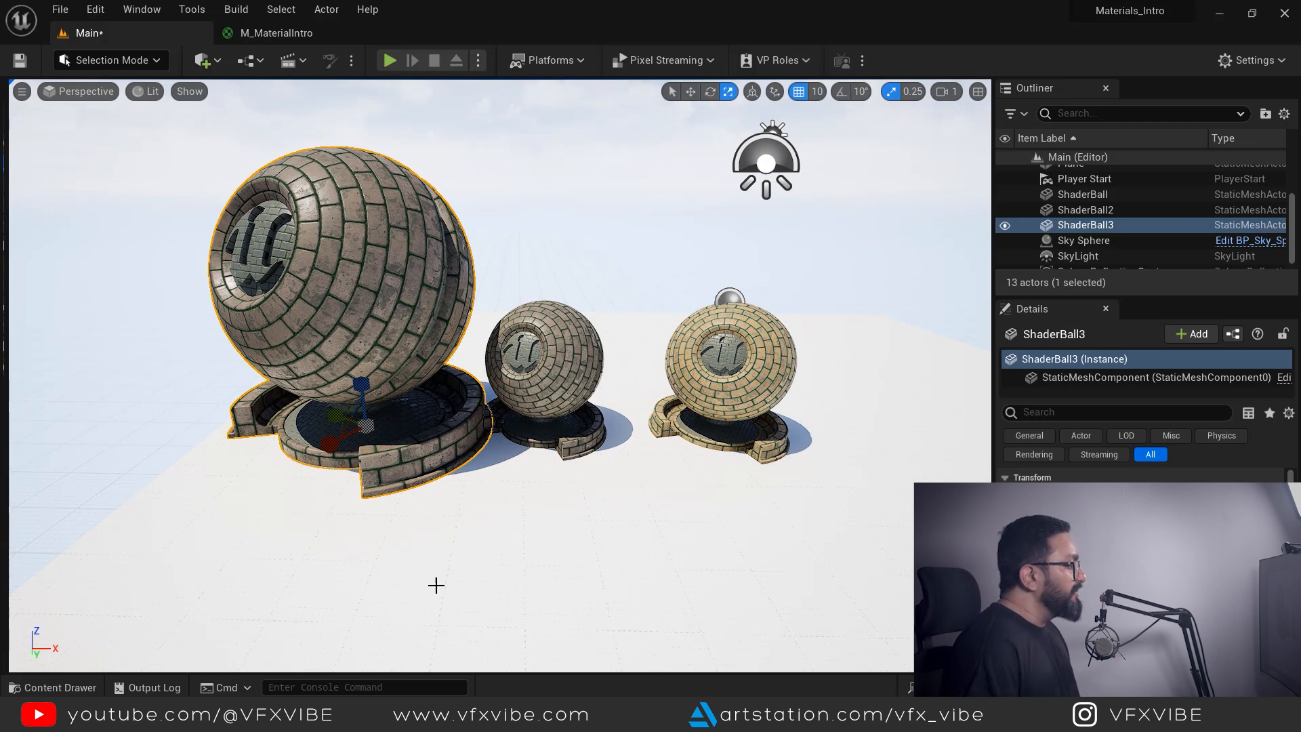
left_click(277, 33)
right_click_drag(750, 384, 815, 335)
left_click(813, 335)
right_click(814, 335)
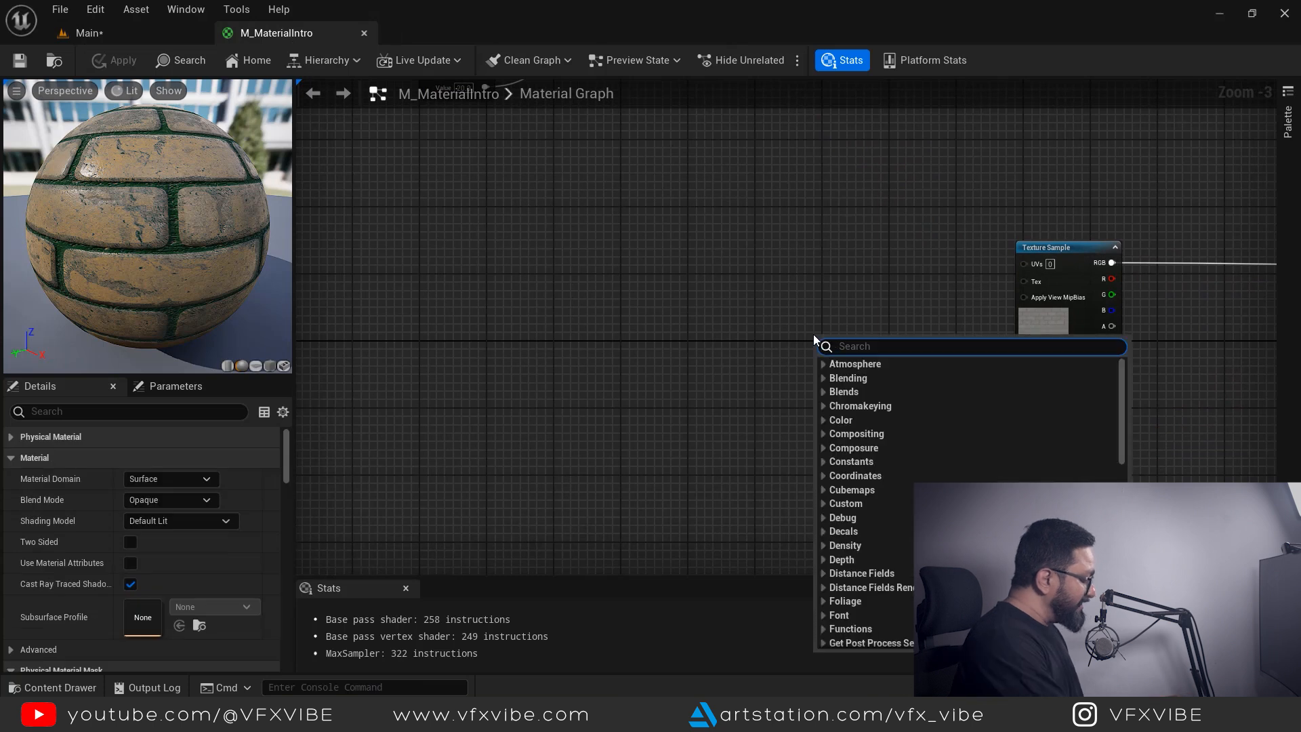
type("textu")
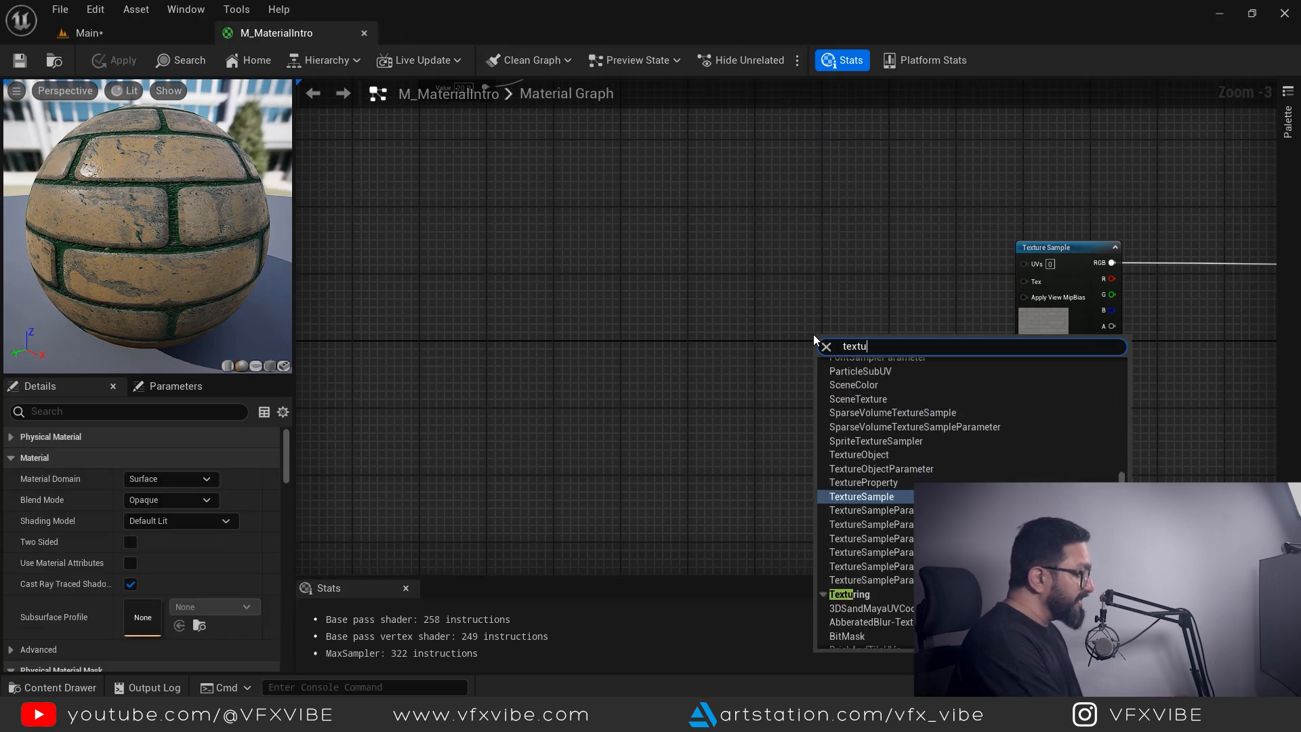
type("reco")
left_click(872, 406)
left_click_drag(860, 349, 1025, 264)
Reposition the TexCoord node between the texture samples and connect it to the UVs inputs of the remaining two Texture Samples
scroll(881, 339, "down", 3)
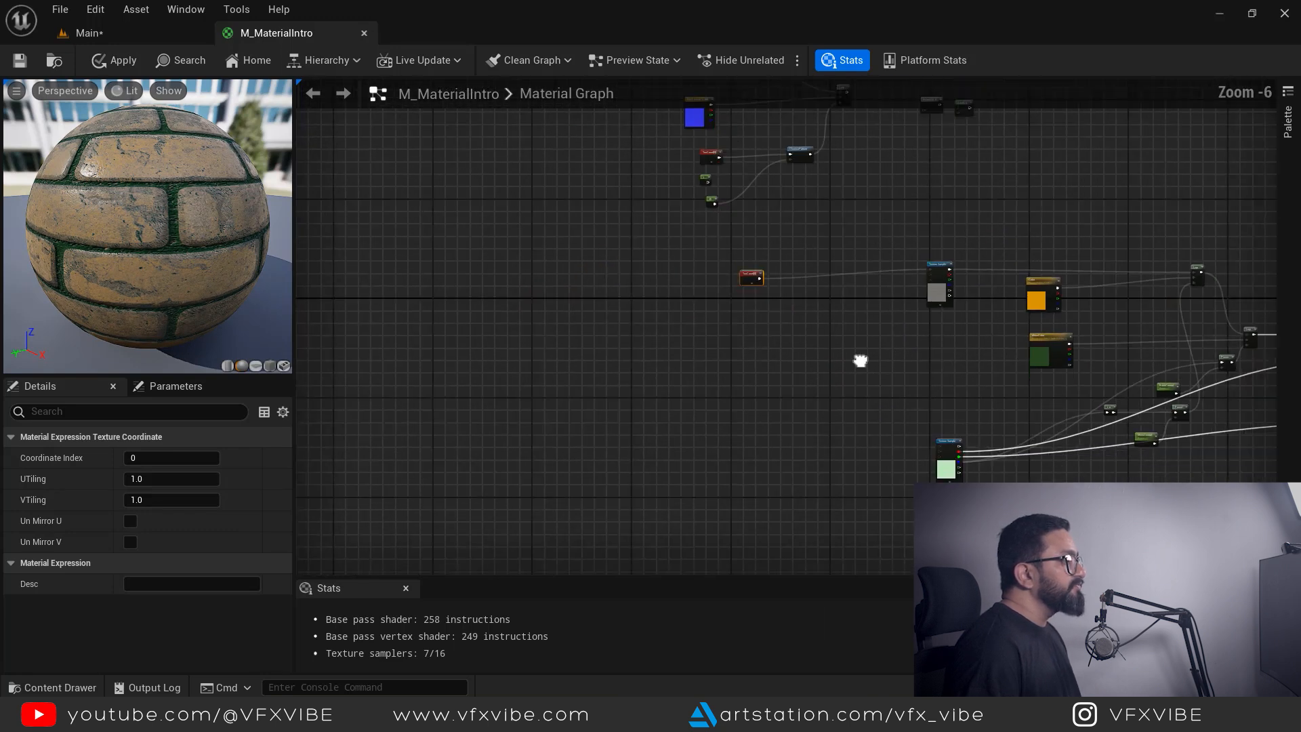
right_click_drag(860, 360, 771, 309)
left_click_drag(671, 225, 681, 353)
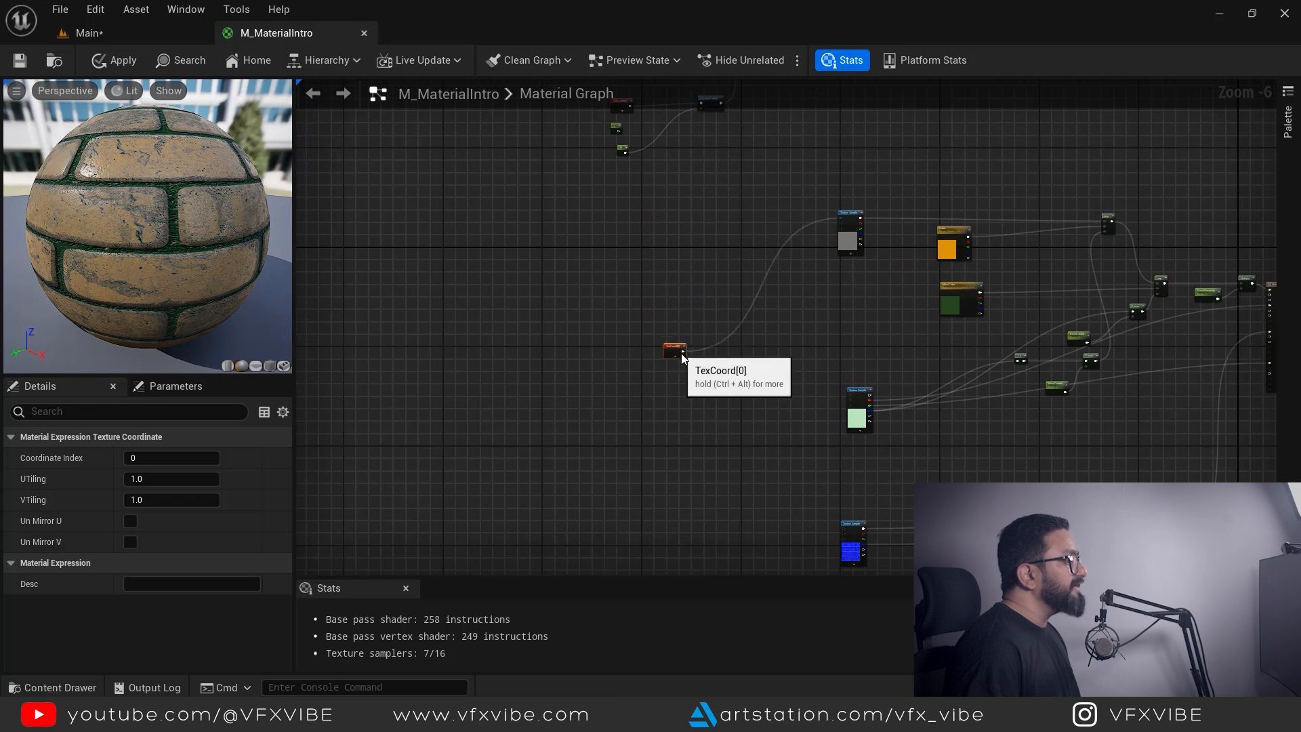
scroll(681, 353, "up", 2)
left_click_drag(542, 242, 829, 311)
right_click_drag(601, 282, 579, 216)
left_click_drag(524, 177, 799, 508)
right_click_drag(527, 300, 741, 486)
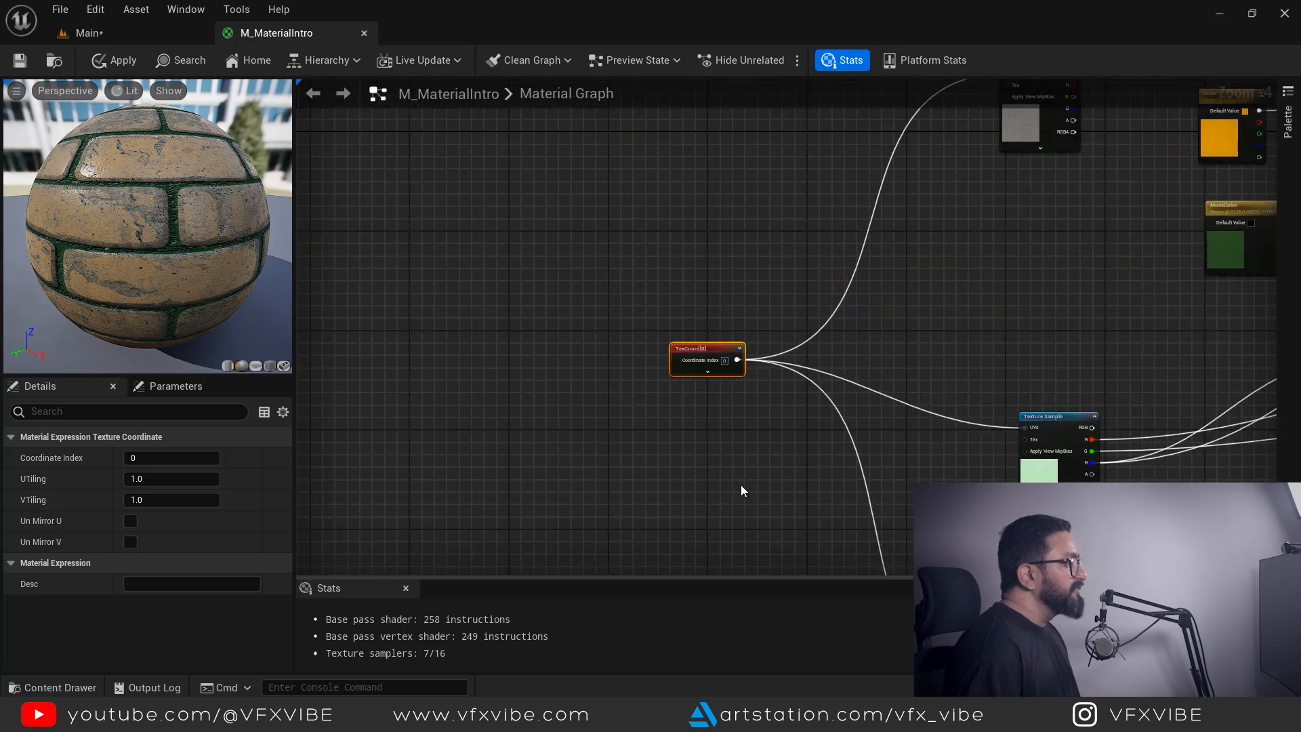
scroll(712, 387, "up", 4)
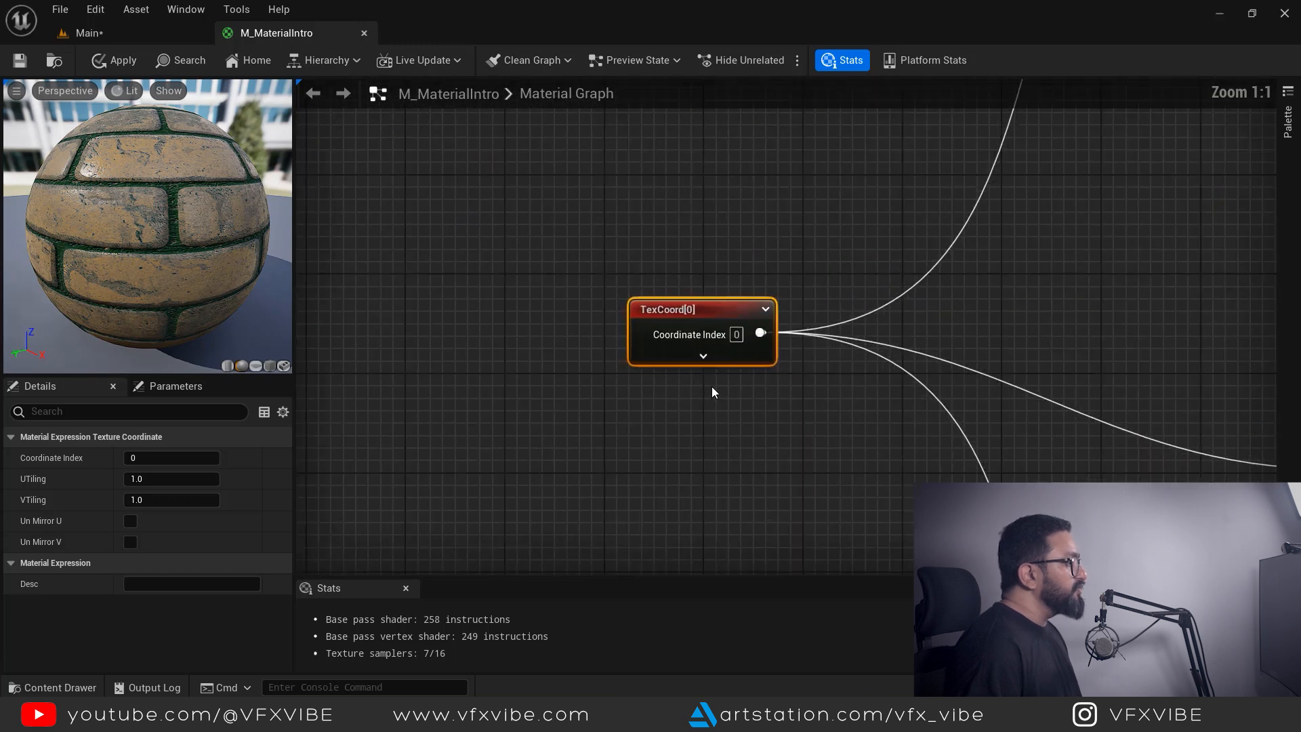
Preview the material on a plane and set the TexCoord node's UTiling to 5
left_click(256, 366)
left_click_drag(176, 320, 197, 261)
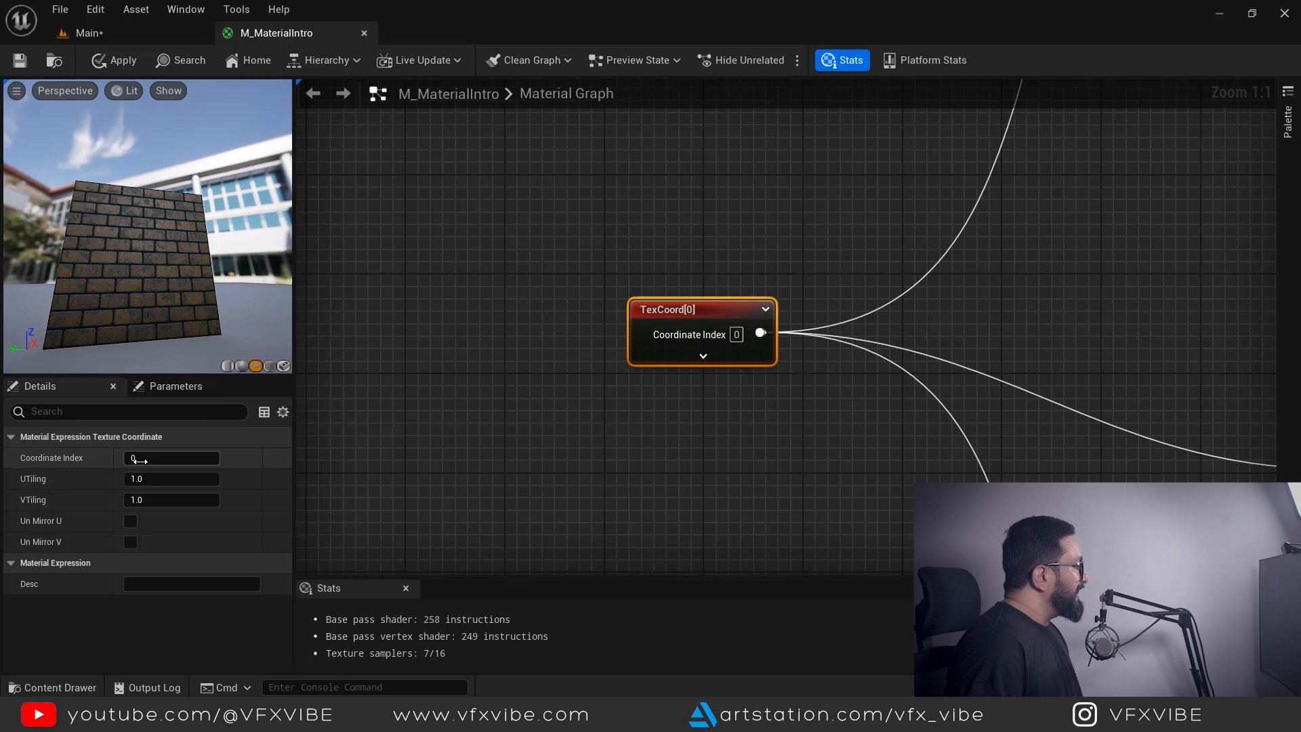
left_click(181, 480)
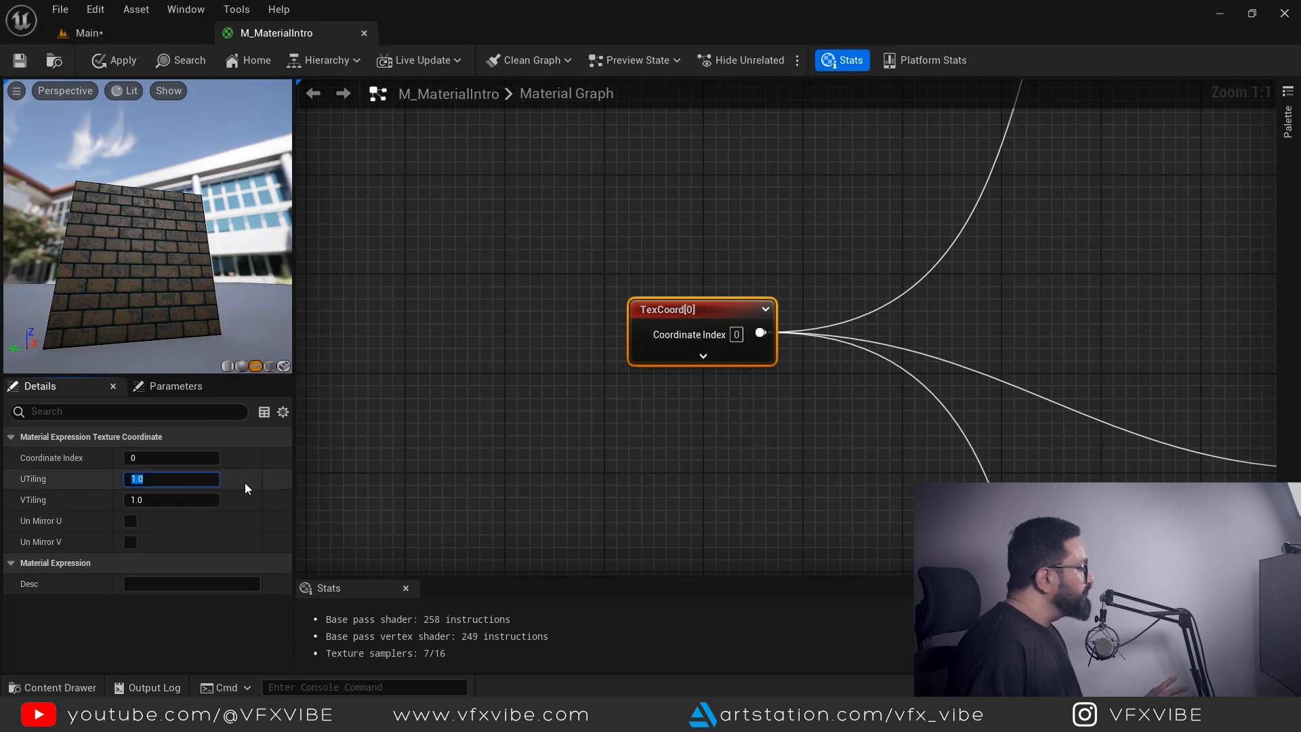
type("5")
key("Return")
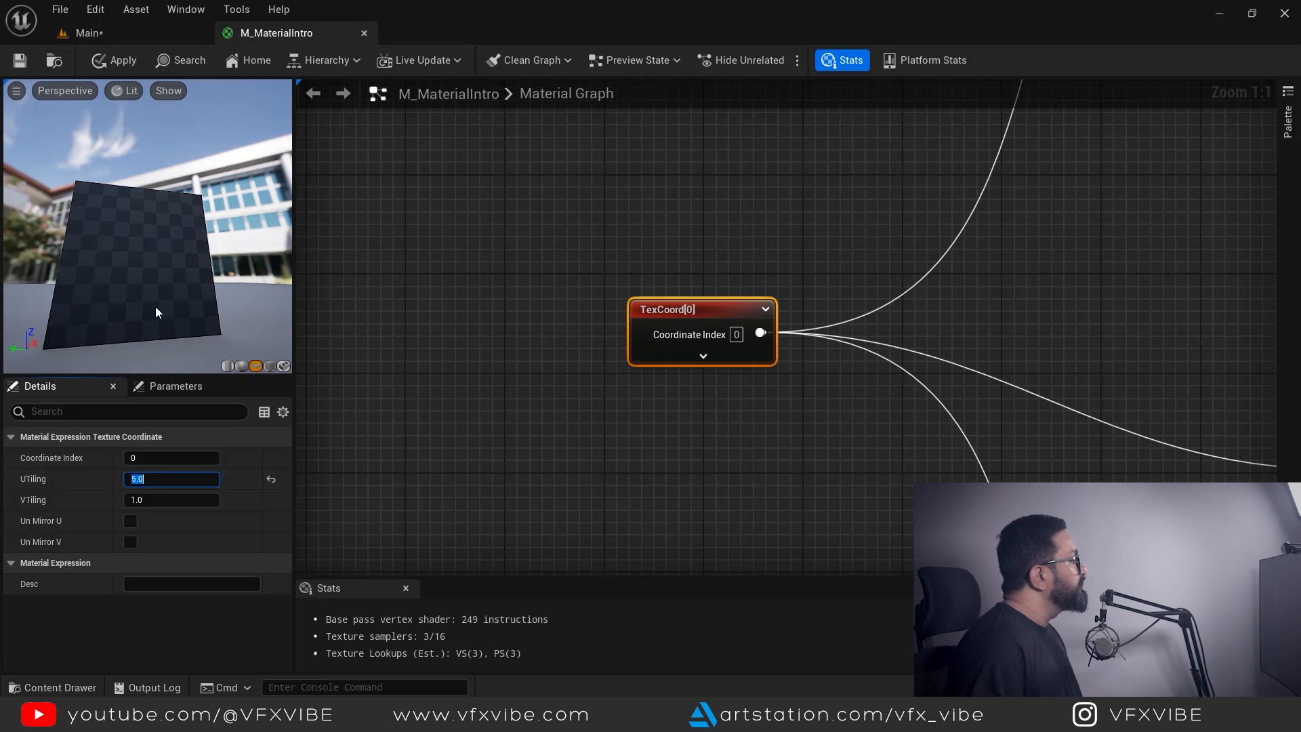
scroll(134, 298, "up", 5)
scroll(133, 298, "down", 3)
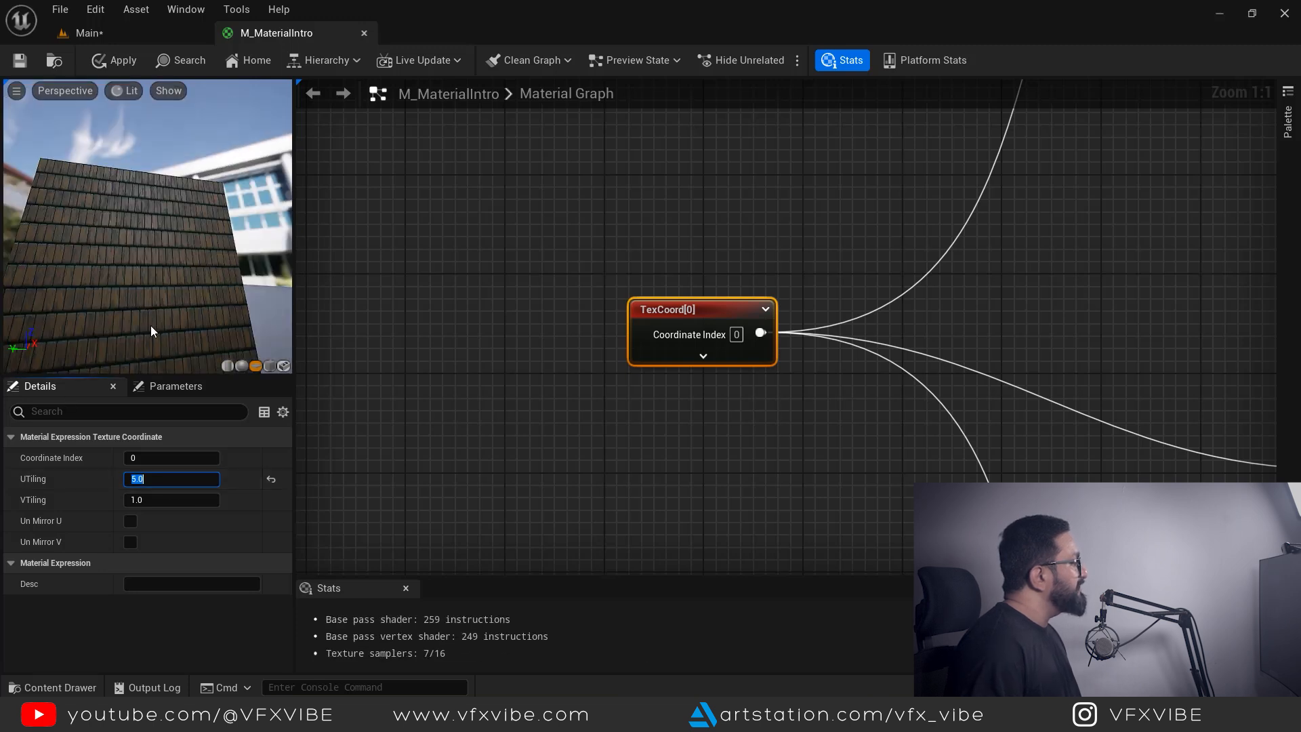
Change the material preview mesh to a cube and view one of its faces up close
left_click(267, 365)
mouse_move(106, 282)
right_mouse_down()
mouse_move(105, 237)
mouse_move(105, 305)
right_mouse_up()
left_click_drag(108, 305, 210, 312)
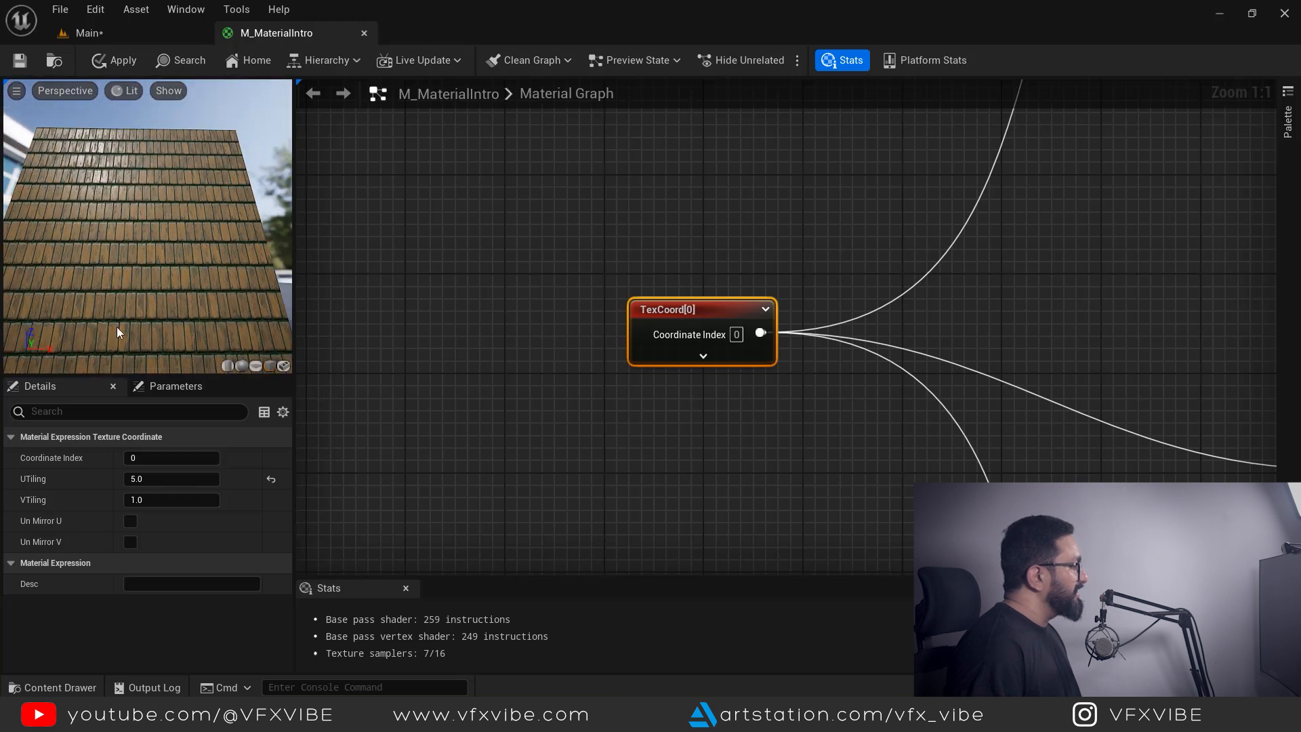
Set the TexCoord node's VTiling to 5 and check the brick pattern in the preview
left_click(136, 500)
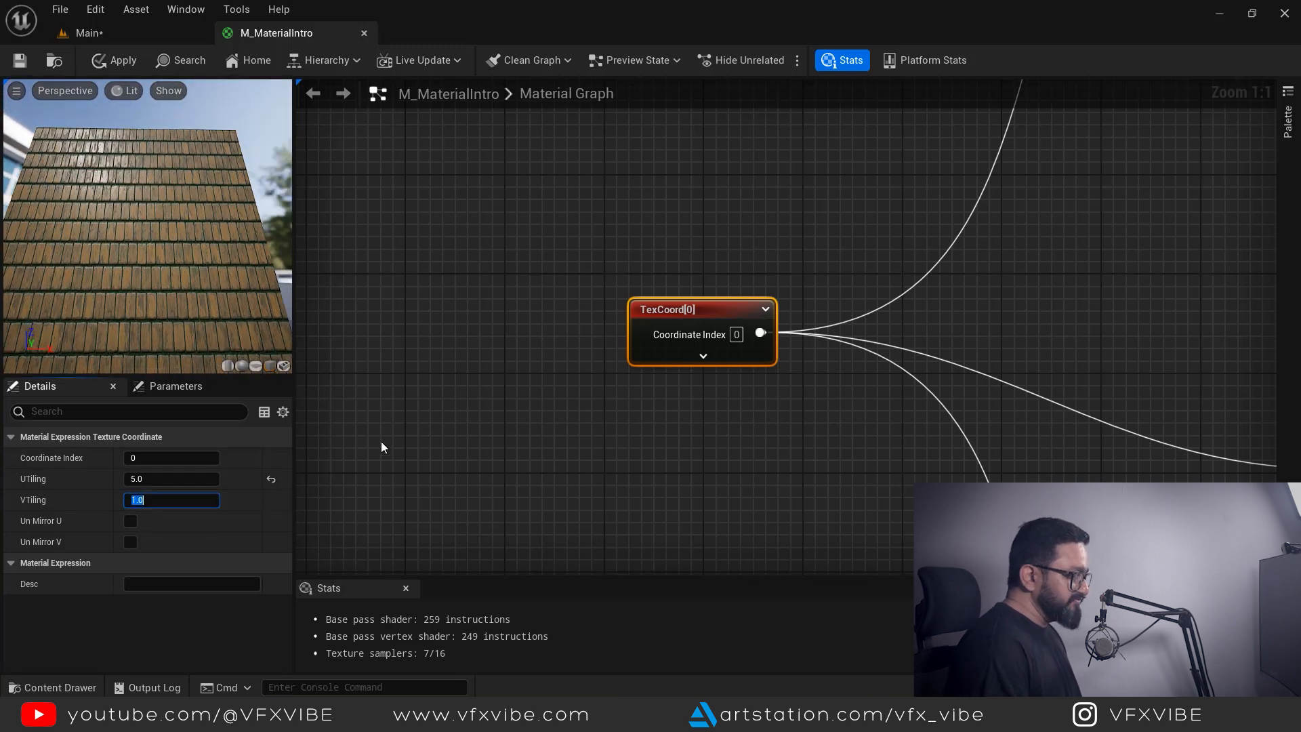
type("5")
key("Return")
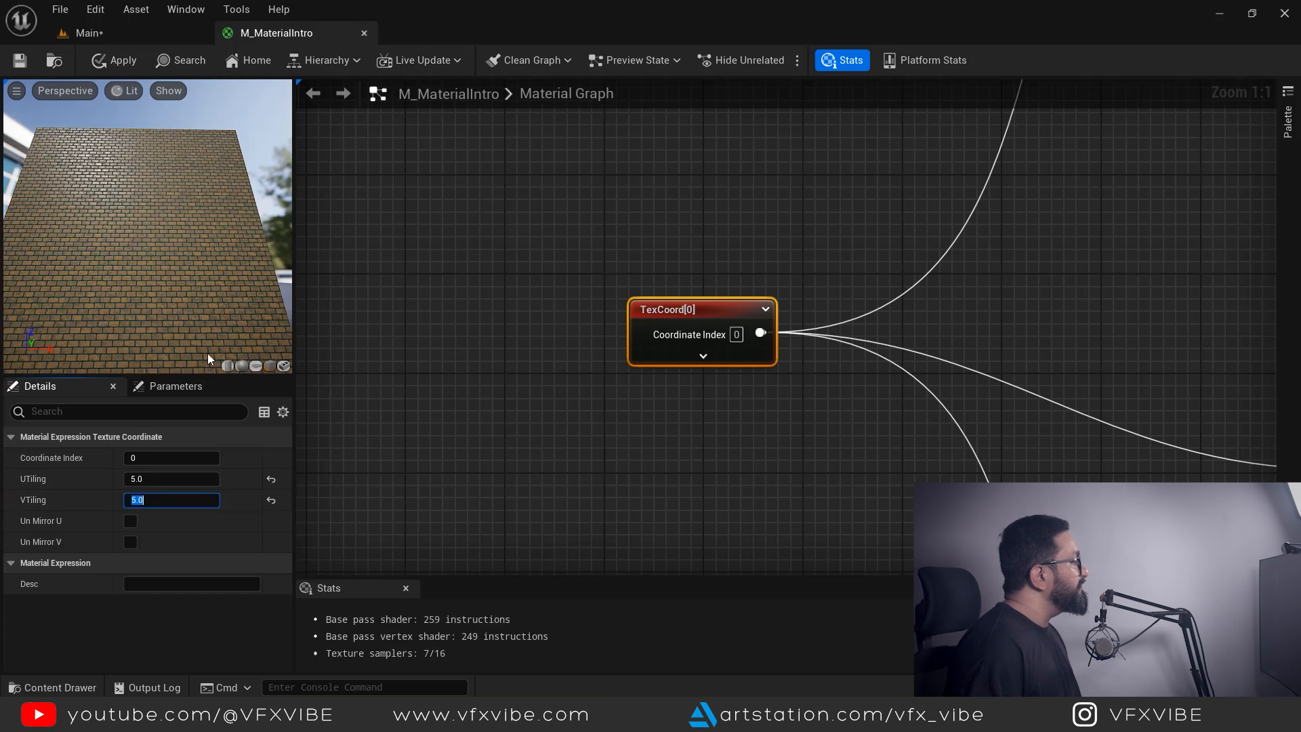
left_click_drag(154, 291, 170, 270)
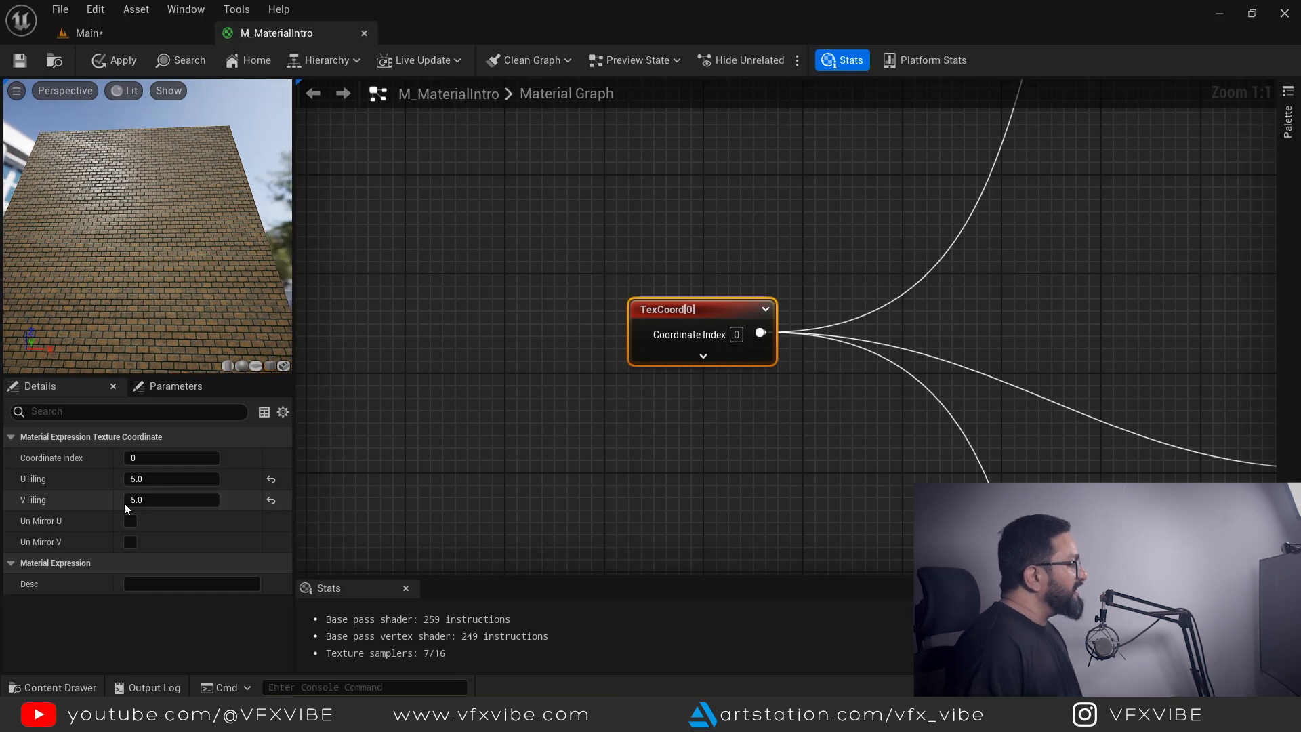
Set both UTiling and VTiling of the TexCoord node back to 1
left_click(135, 479)
type("0")
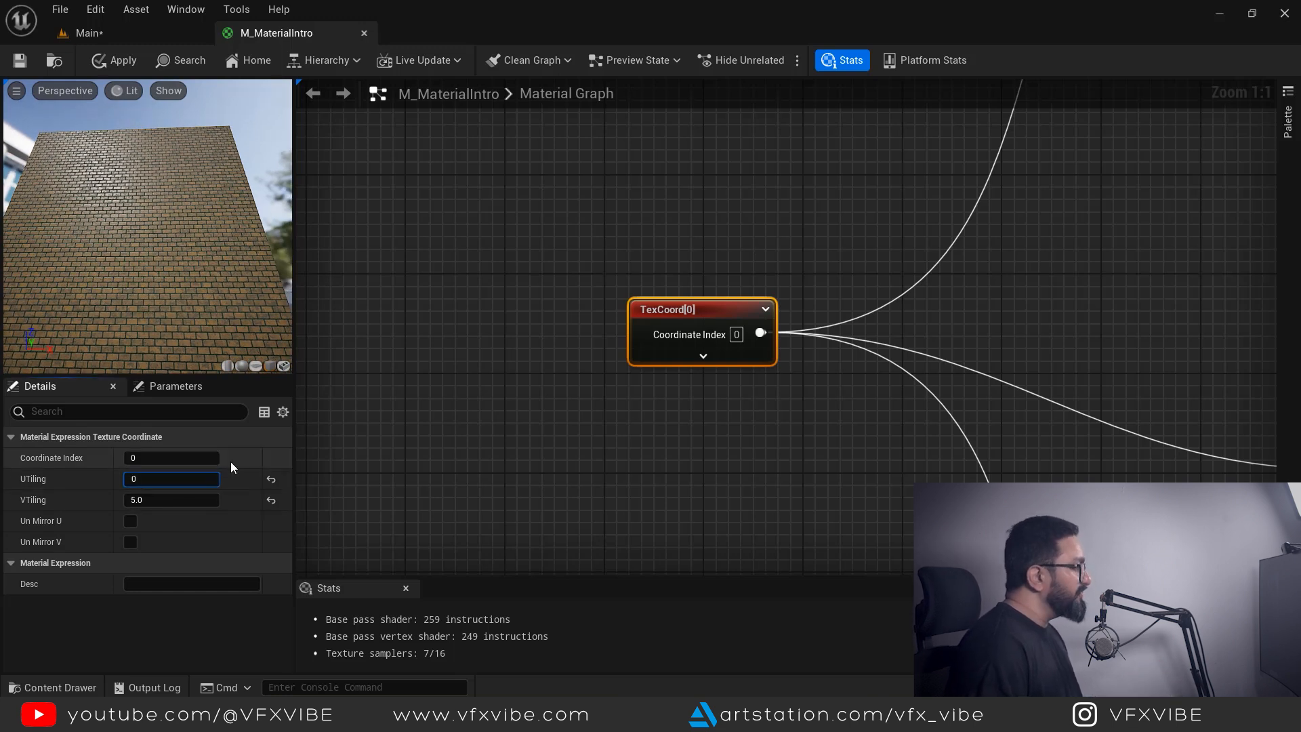
key("BackSpace")
type("1")
left_click(142, 500)
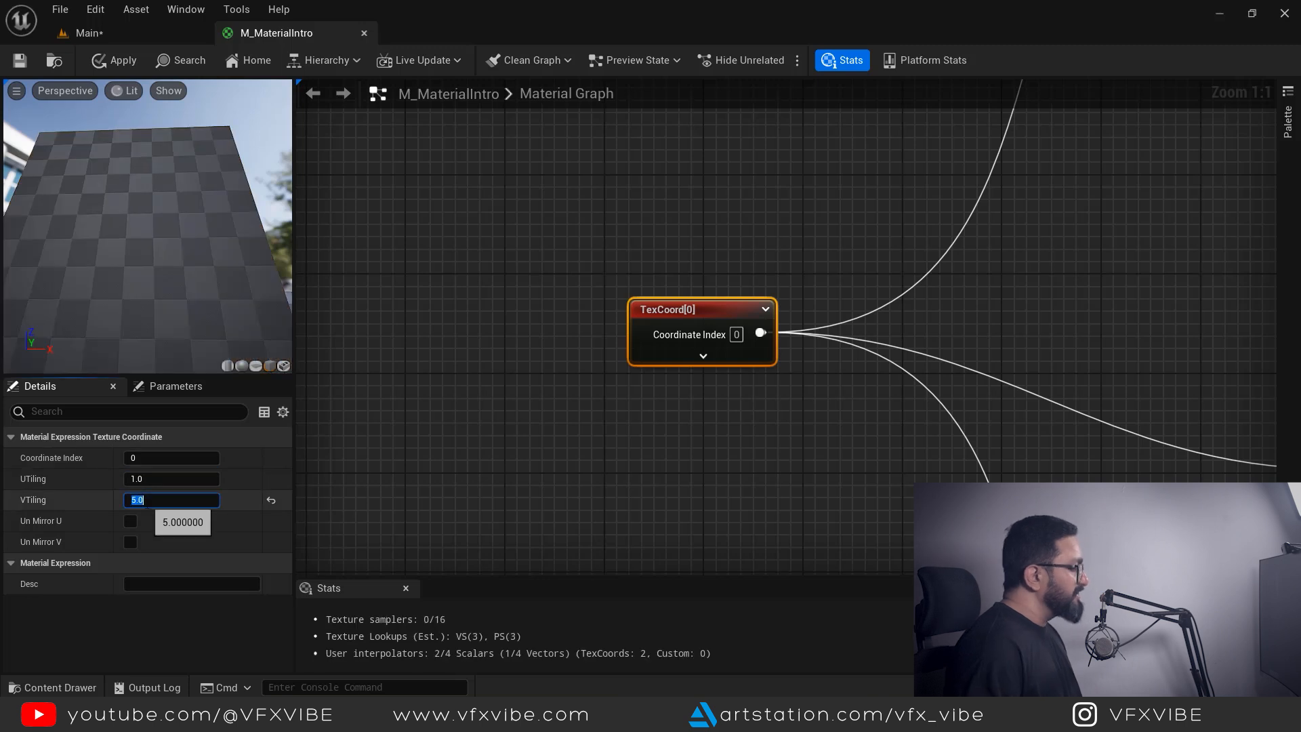
type("1")
key("Return")
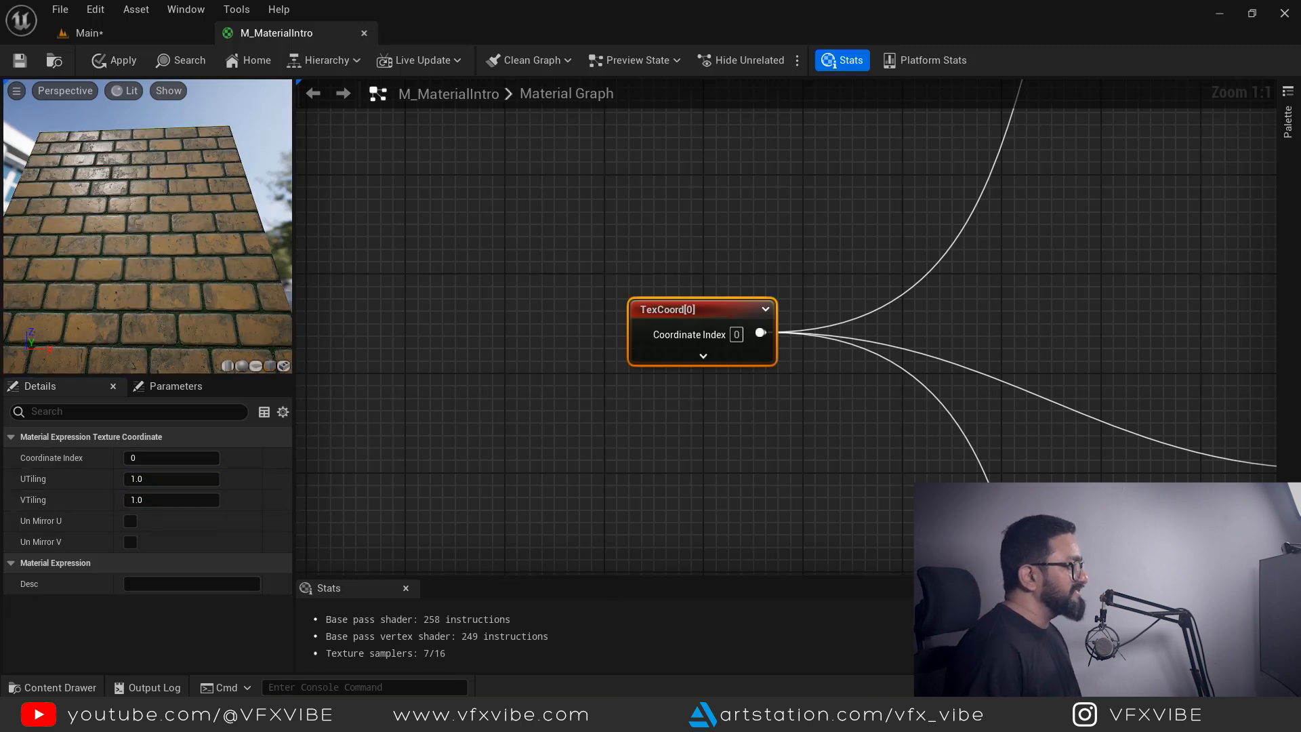
Add a Multiply node below the TexCoord node, with the TexCoord output feeding its A input
right_click_drag(790, 466, 636, 378)
left_click(636, 378)
left_click_drag(607, 244, 688, 392)
type("mul")
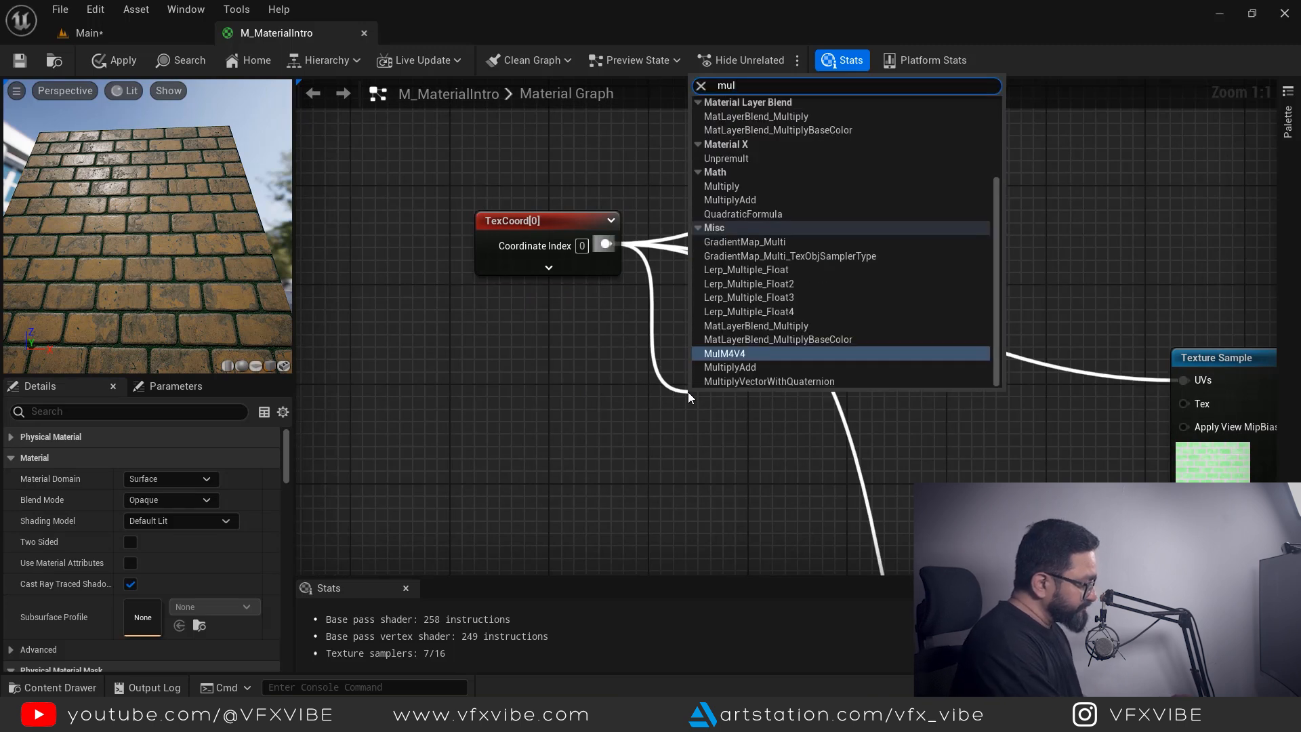
left_click(722, 186)
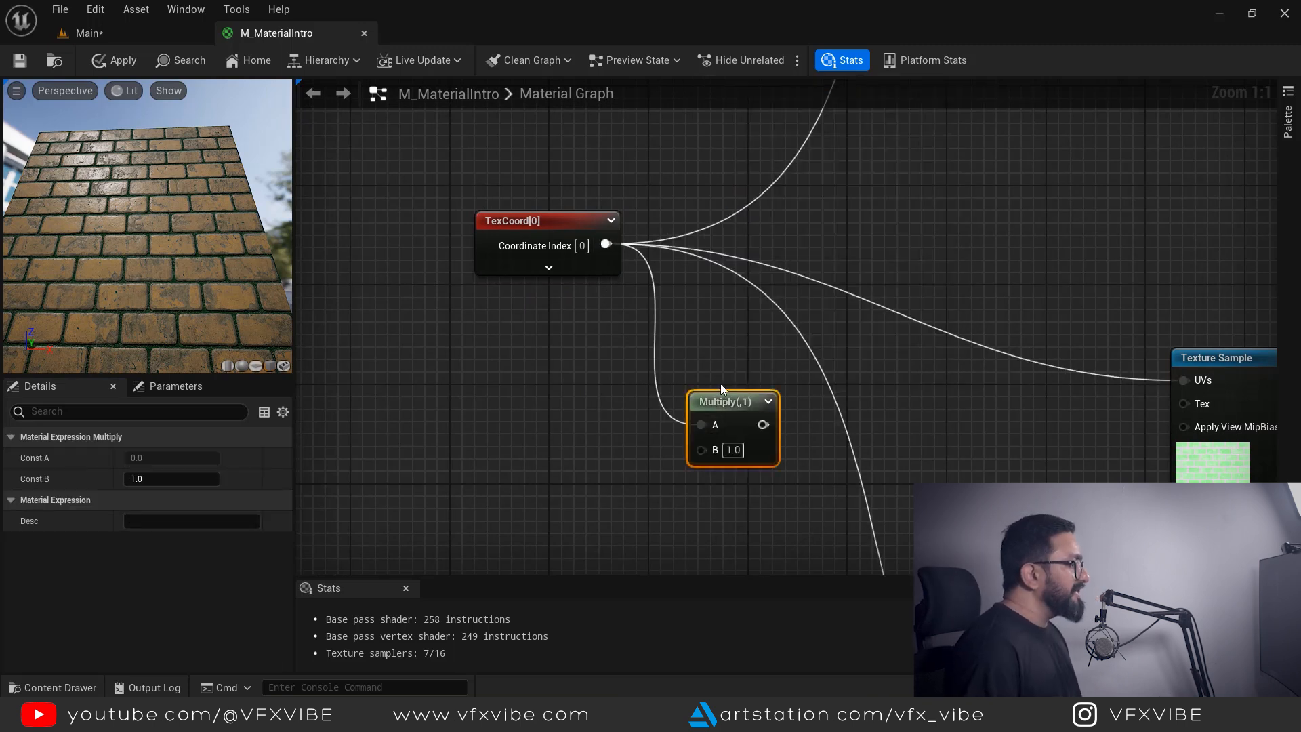
Add a Constant node, connect it to the Multiply node's B input, and set its value to 1
left_click(486, 467)
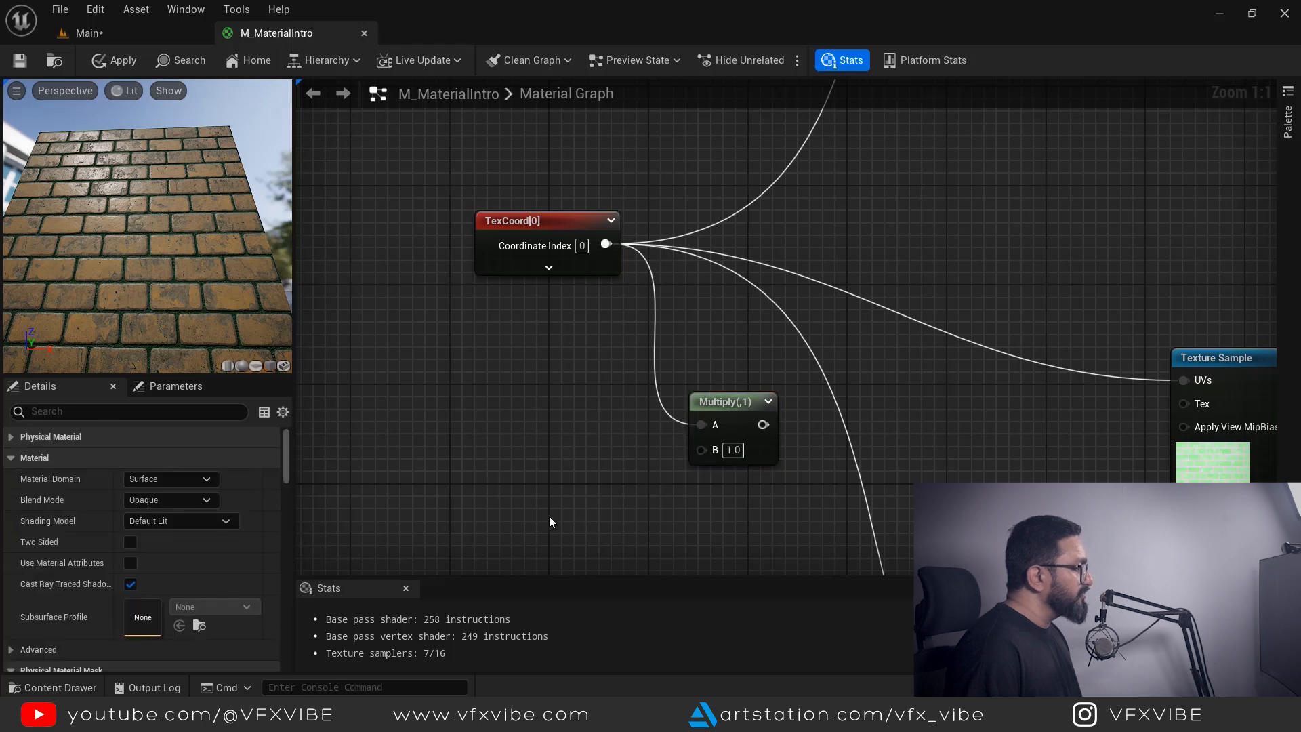
left_click(490, 506)
left_click_drag(571, 536, 702, 449)
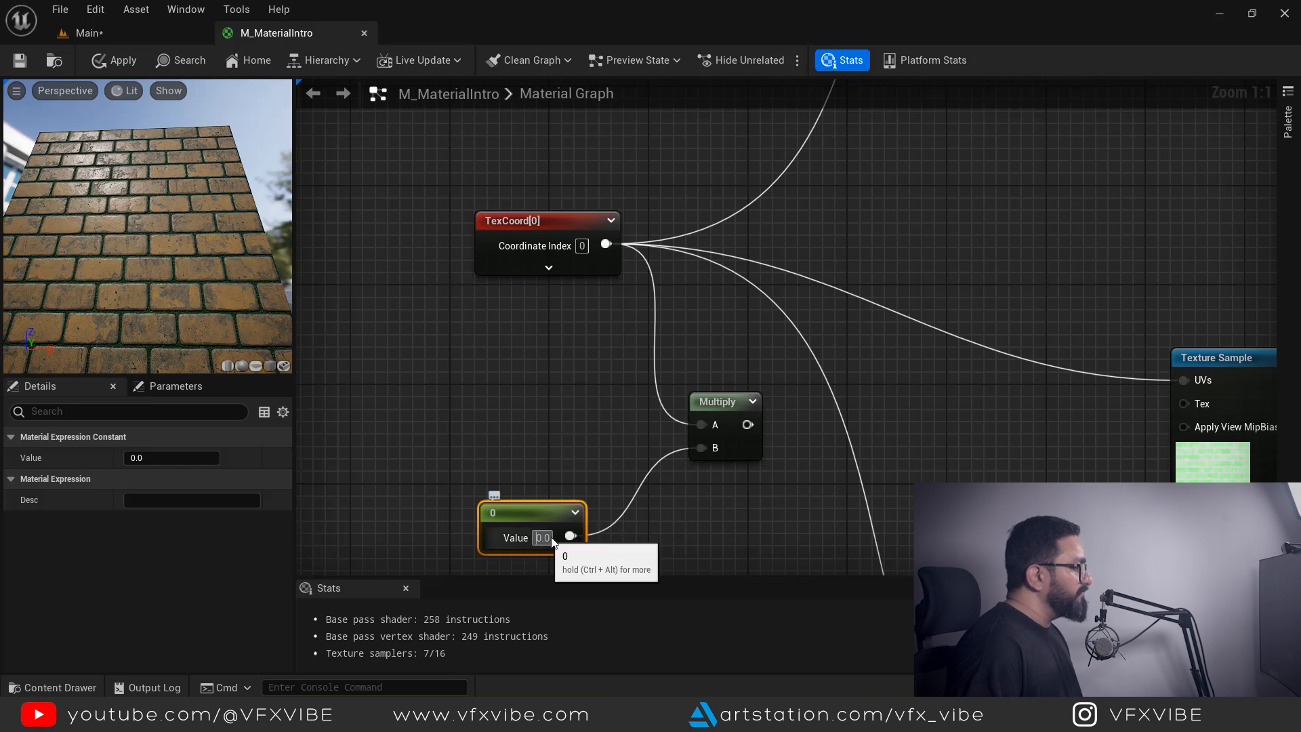
left_click_drag(549, 538, 528, 537)
type("1")
key("Return")
Convert the constant to a parameter named UVTiling and reroute the texture samples' UV links from TexCoord to the Multiply output
left_click(542, 457)
left_click(526, 514)
right_click(526, 514)
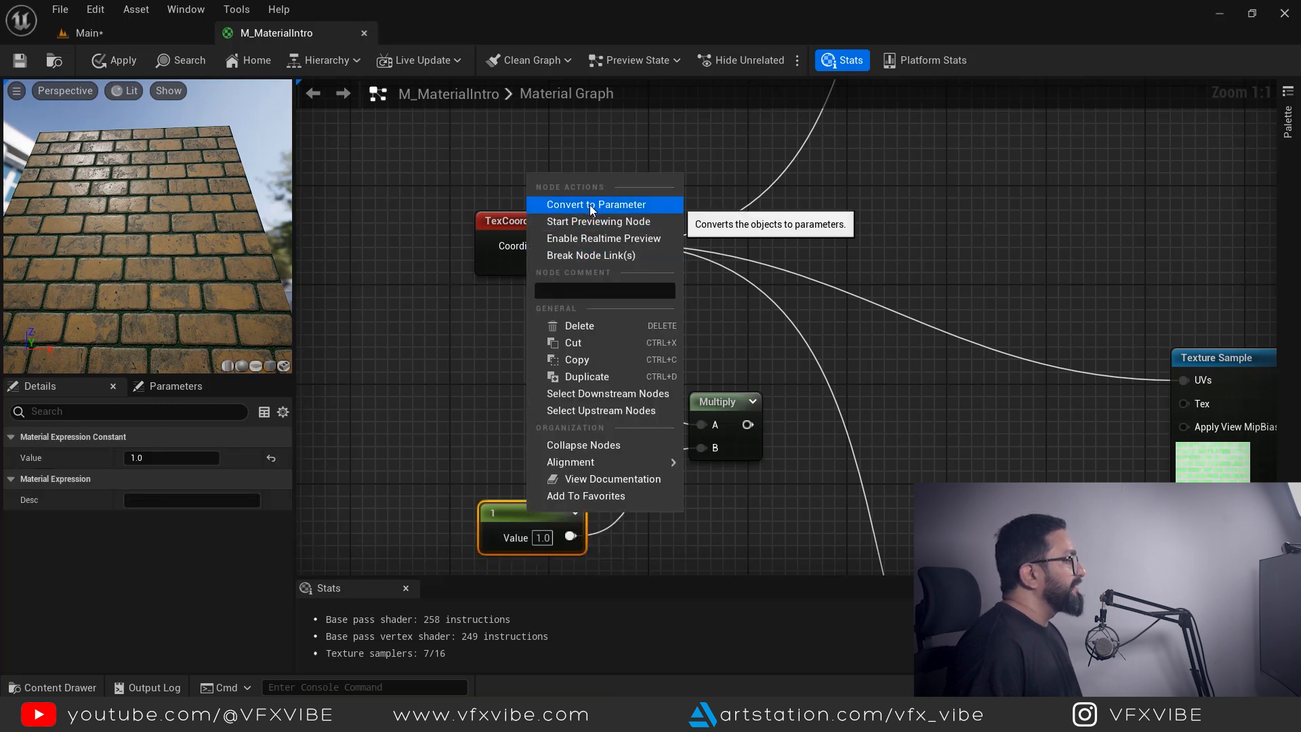
key("Escape")
type("UVTiling")
left_click(732, 540)
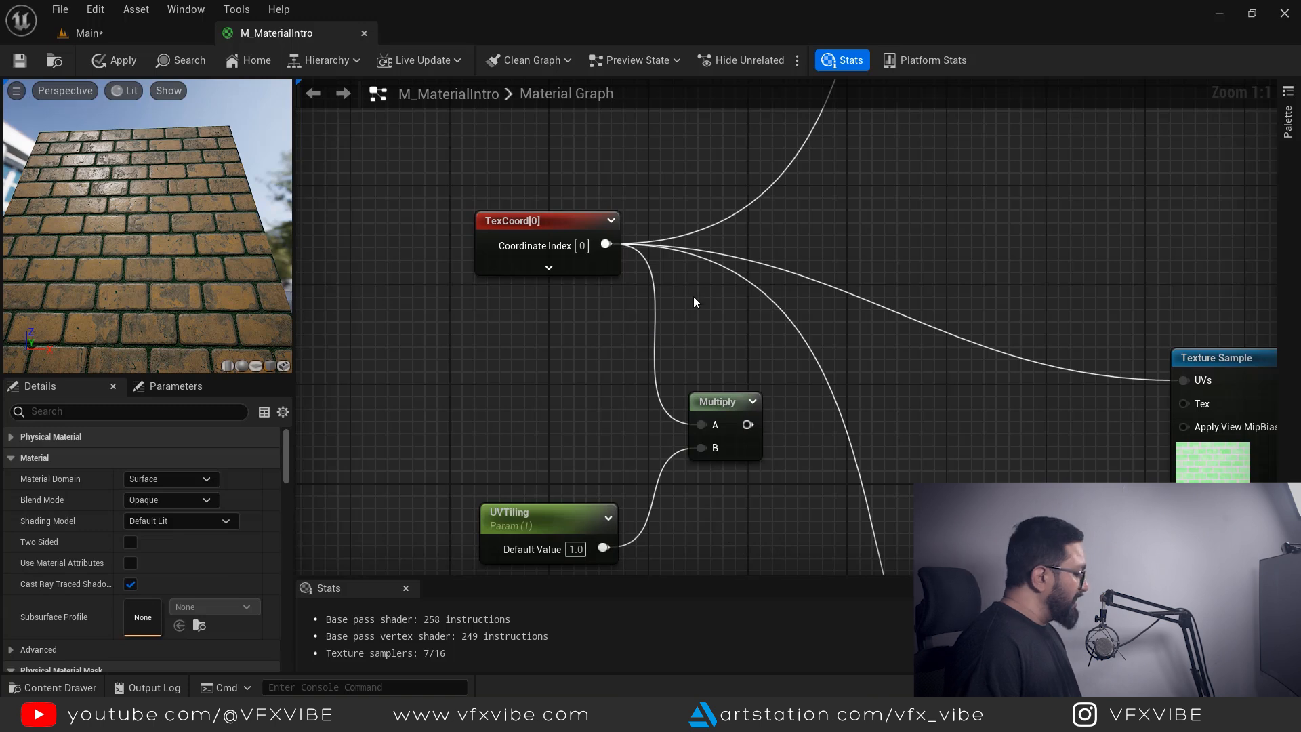
left_click_drag(606, 244, 527, 232, "ctrl")
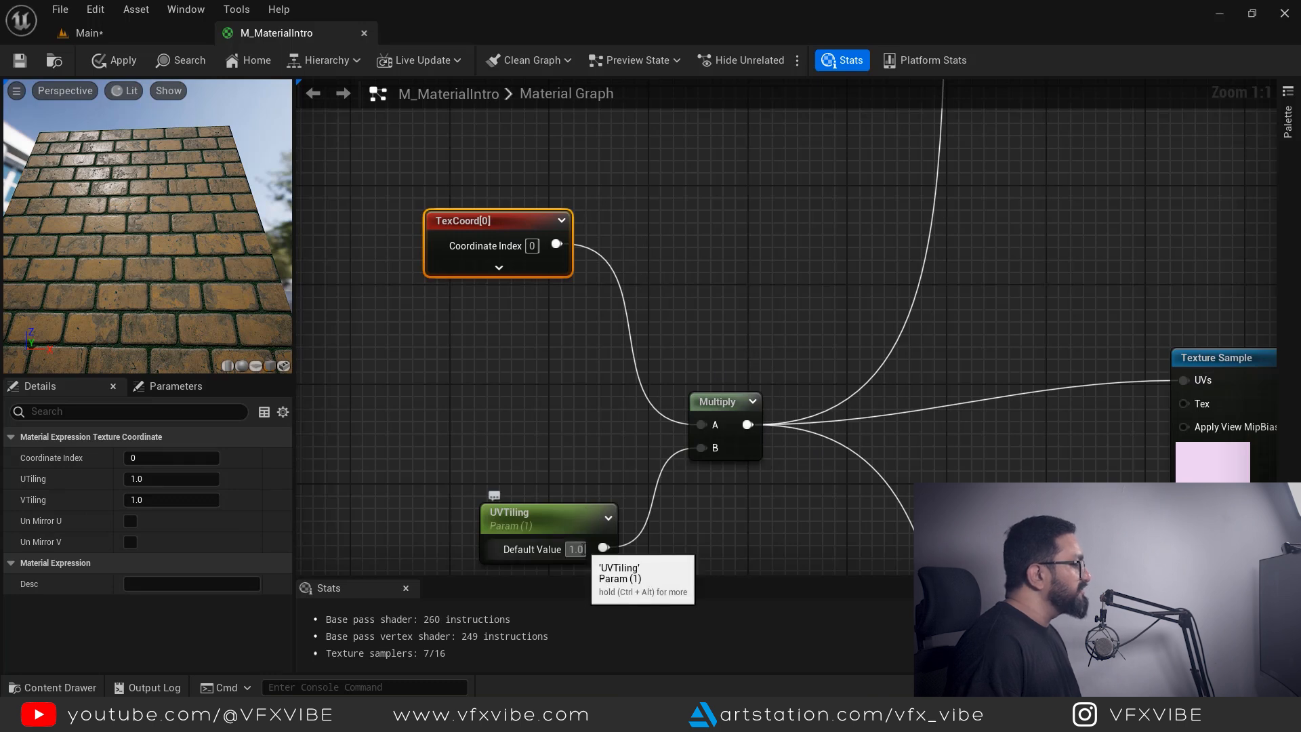
Set the UVTiling default value to 5 and check the tiling in the preview
left_click_drag(584, 550, 561, 554)
type("5")
key("Return")
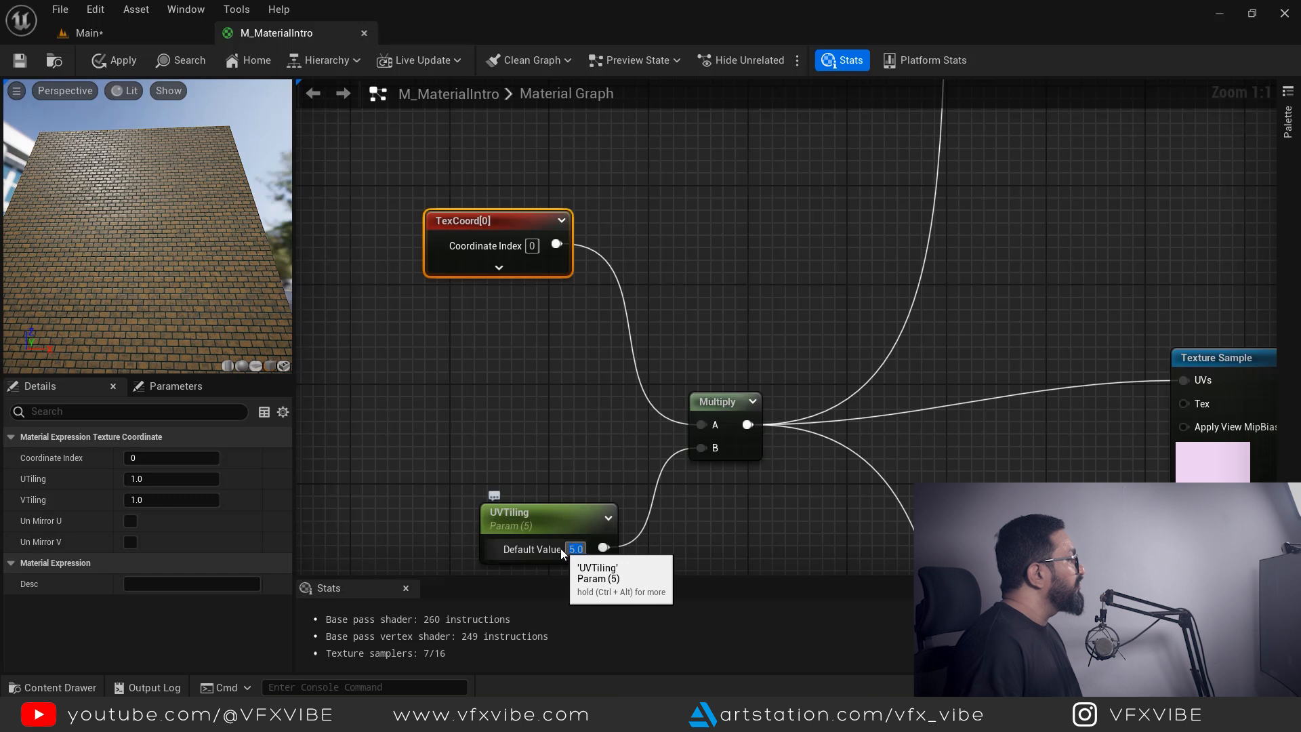
left_click_drag(109, 268, 115, 273)
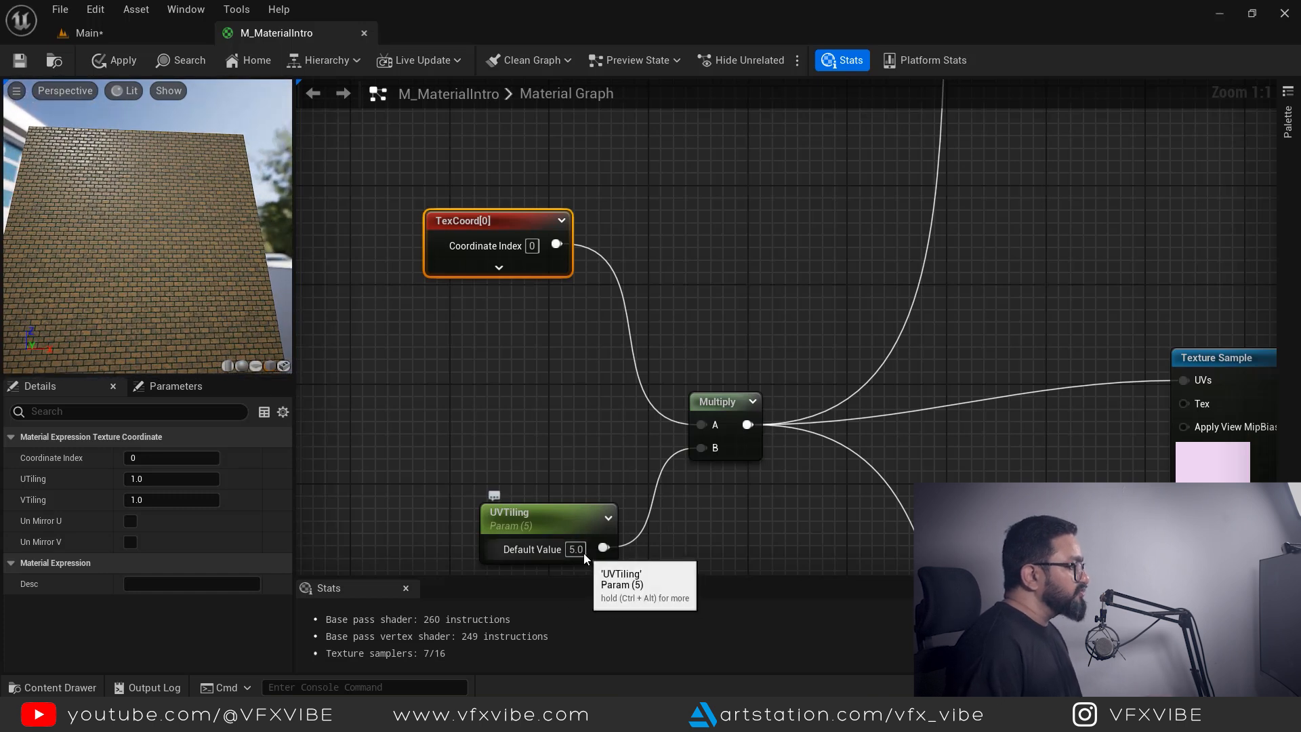
Set the UVTiling default value to 1 and save the M_MaterialIntro material
left_click_drag(581, 550, 551, 551)
type("1")
key("Return")
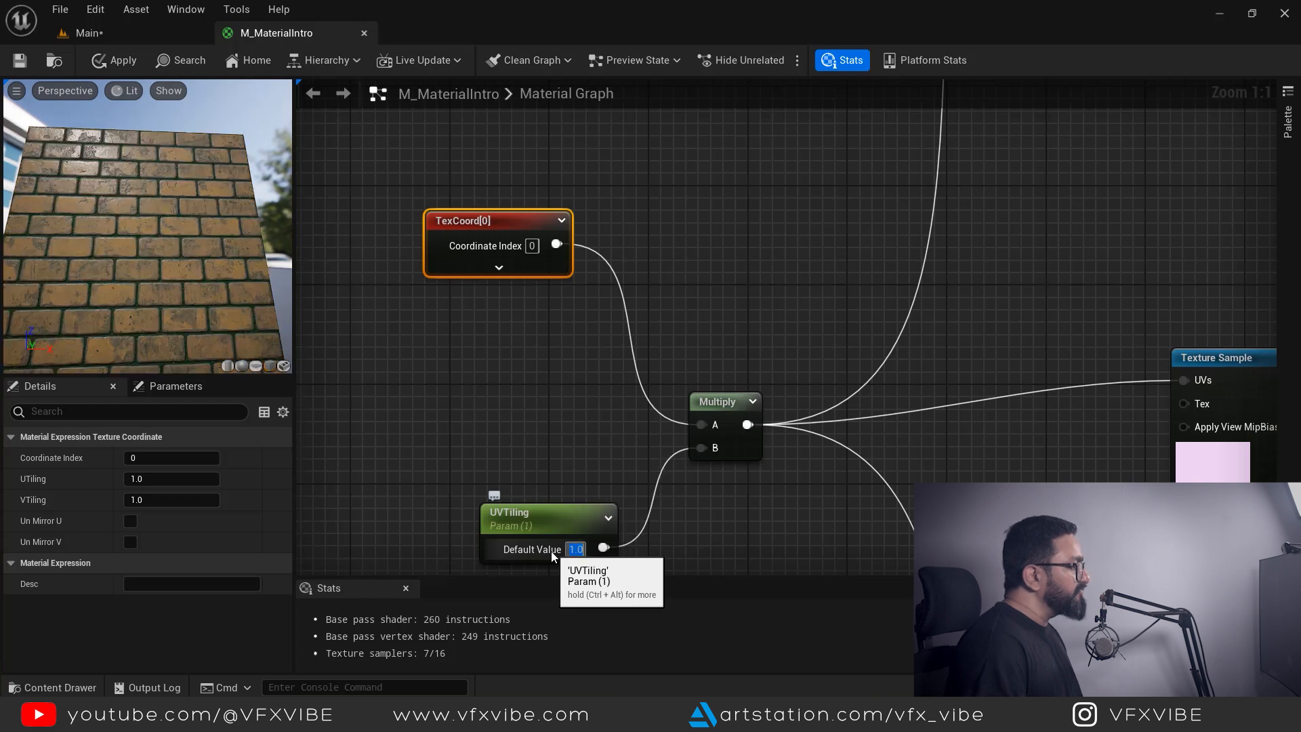
left_click(709, 244)
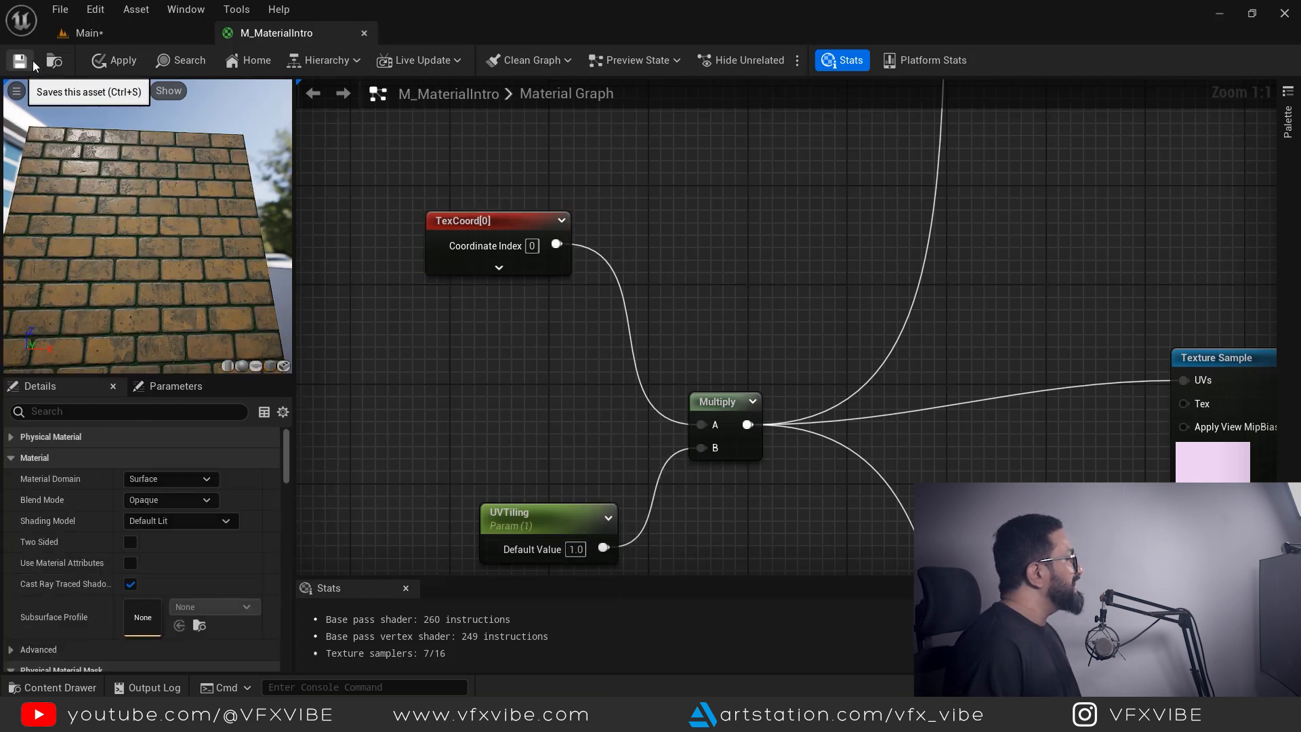
left_click(21, 60)
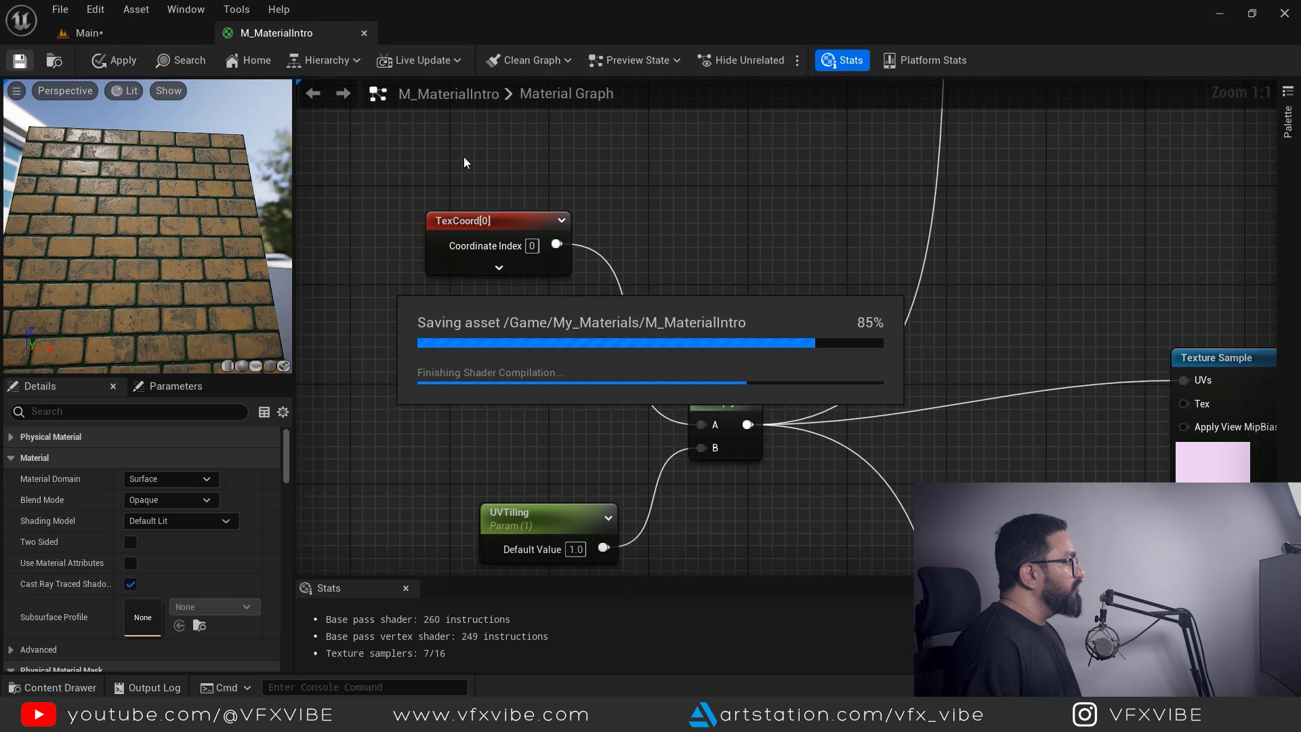
Open the MI_Brick1 instance, view its parameters over the Main level, and close it
key("ctrl+space")
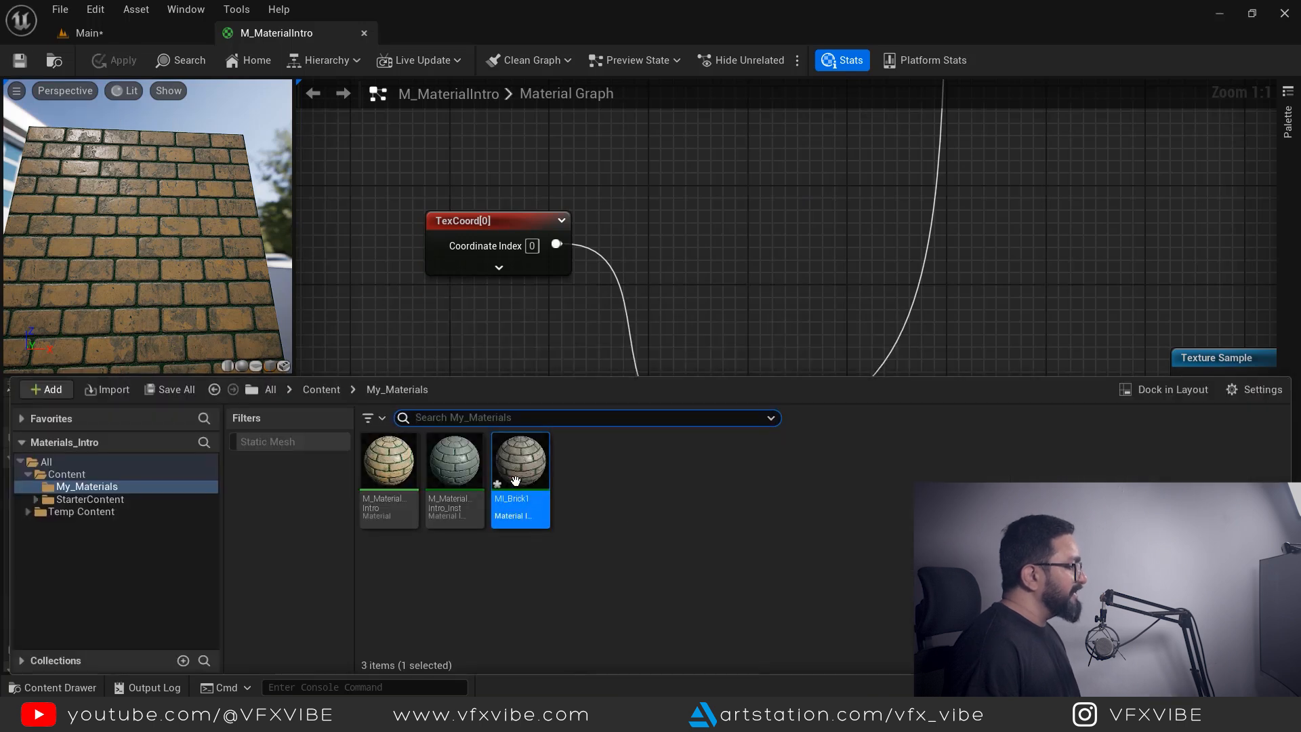
double_click(520, 480)
left_click(87, 33)
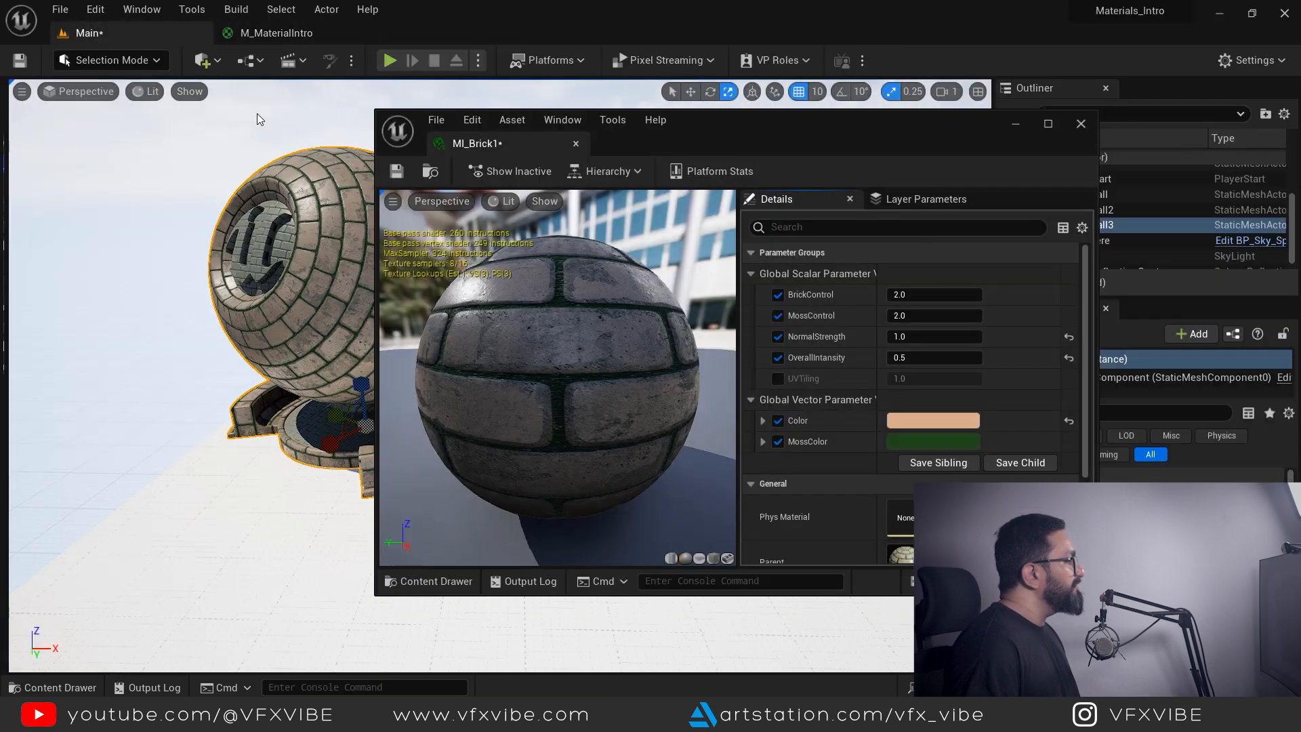
left_click(1082, 123)
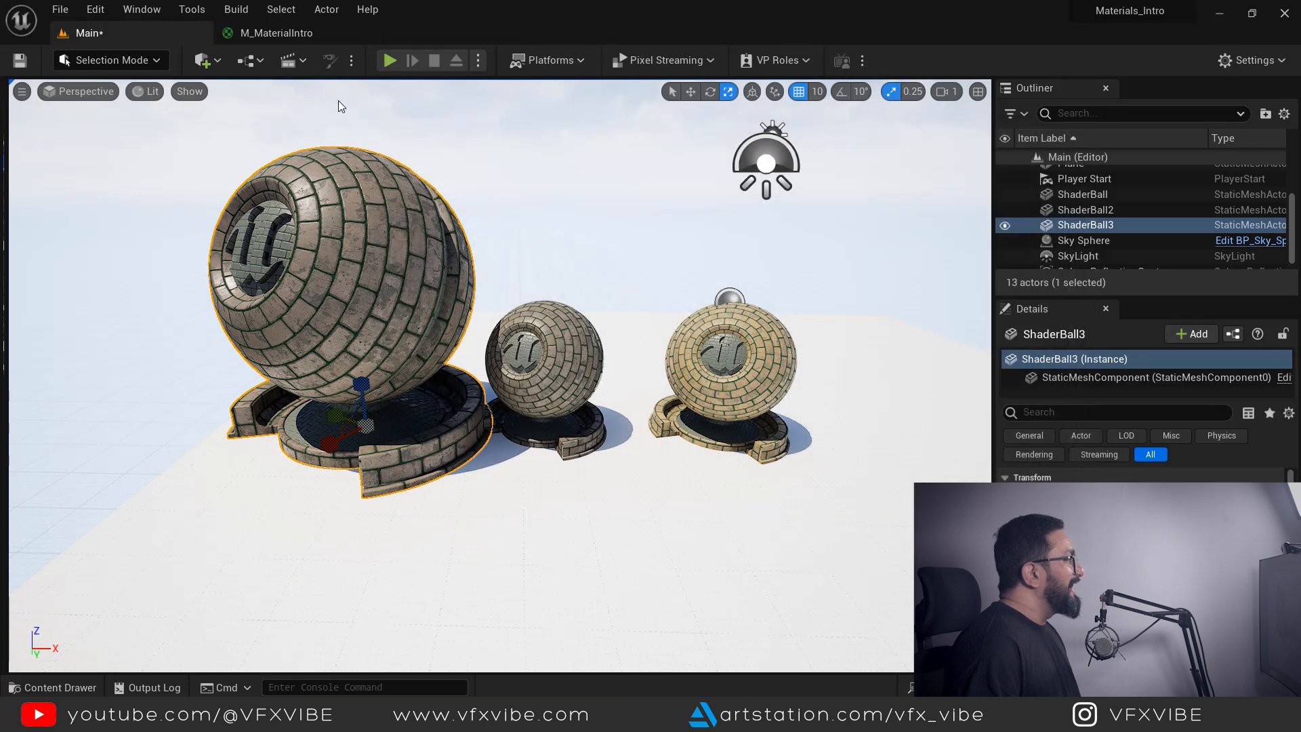
Create a material instance of M_MaterialIntro named MI_Brick2 and apply it to the large shader ball
left_click(267, 35)
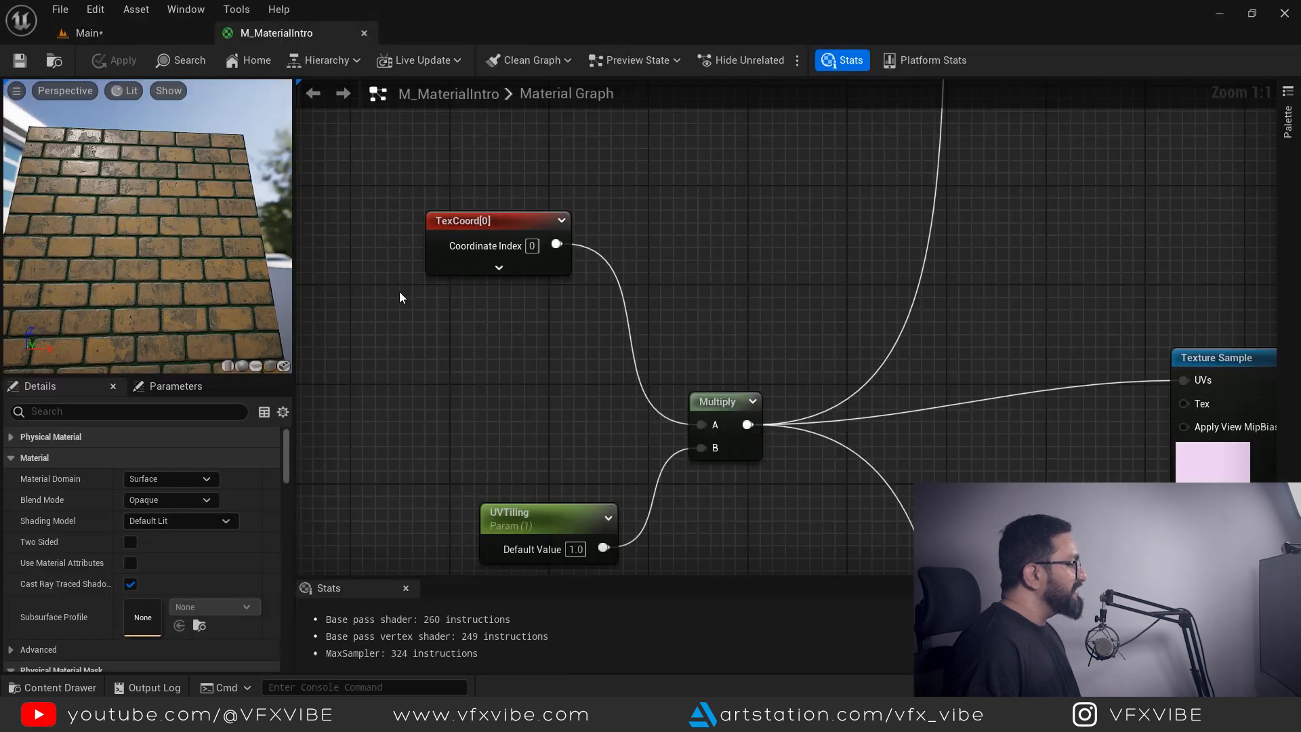
left_click(89, 34)
left_click(61, 687)
right_click(396, 525)
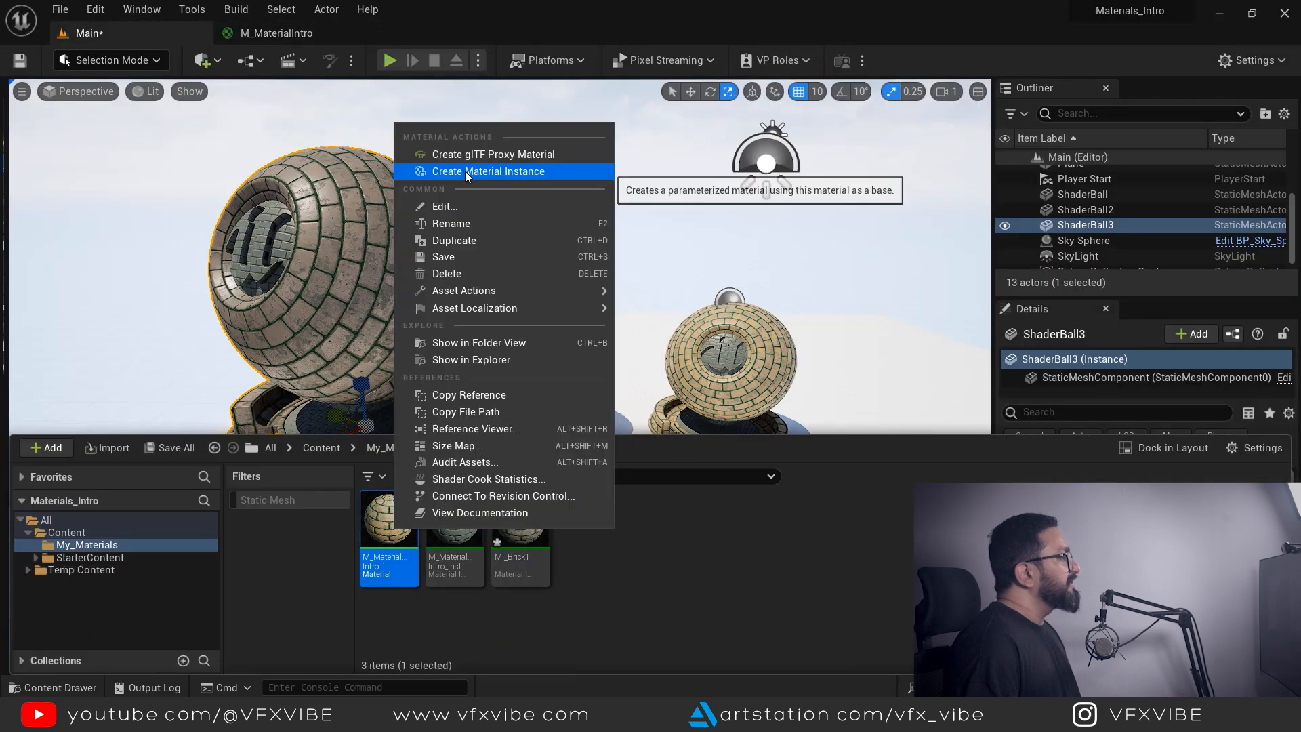
left_click(465, 172)
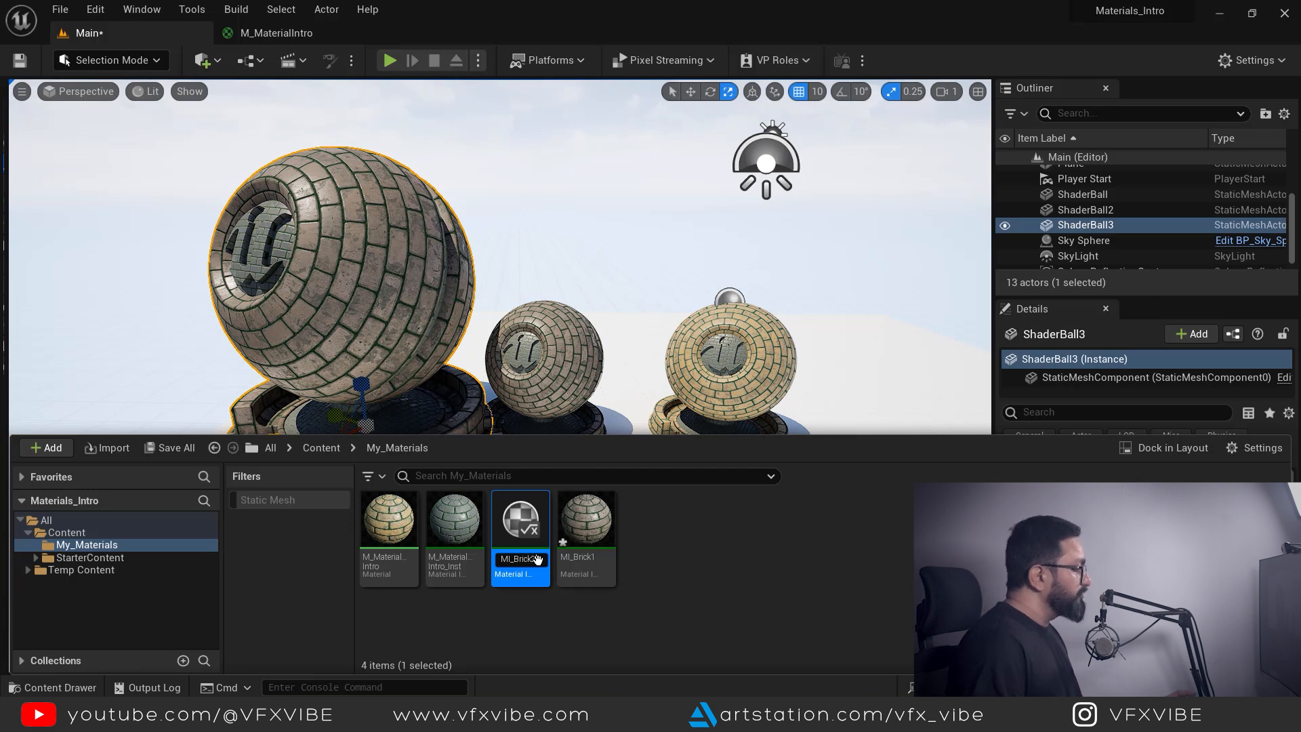
key("Return")
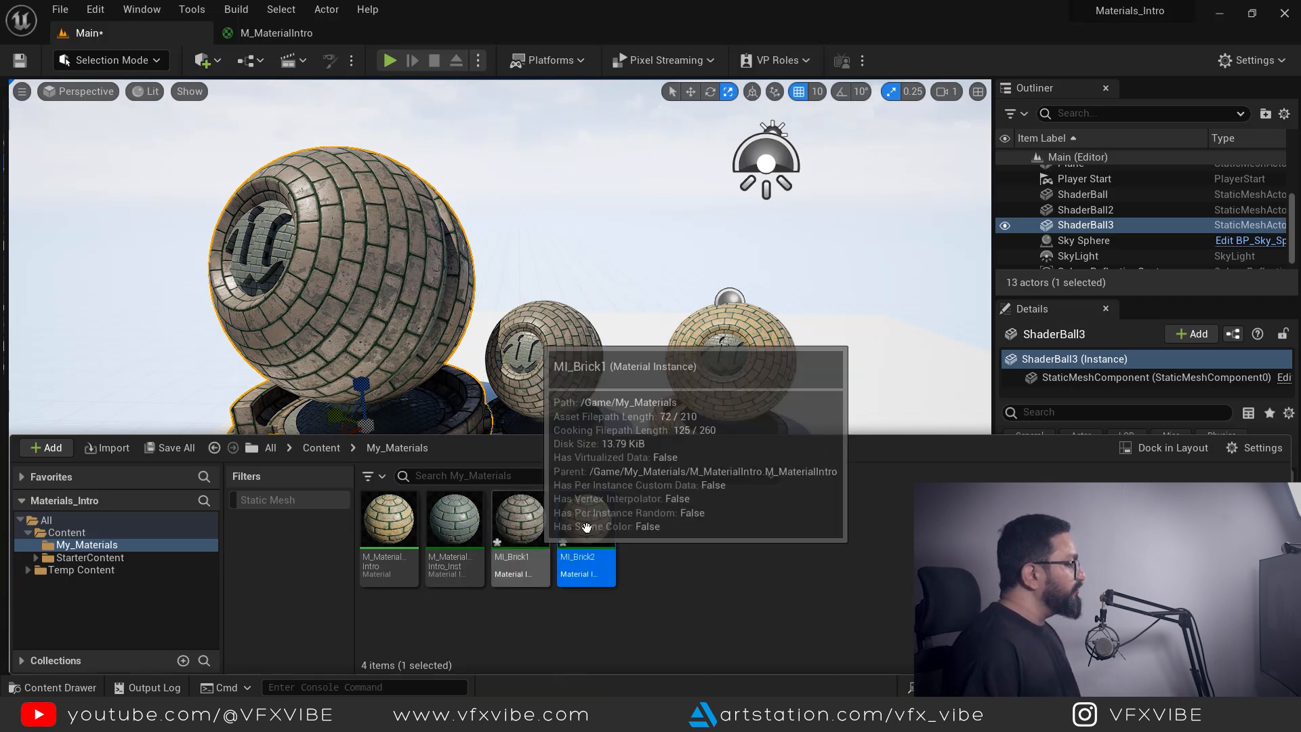
left_click_drag(586, 528, 389, 290)
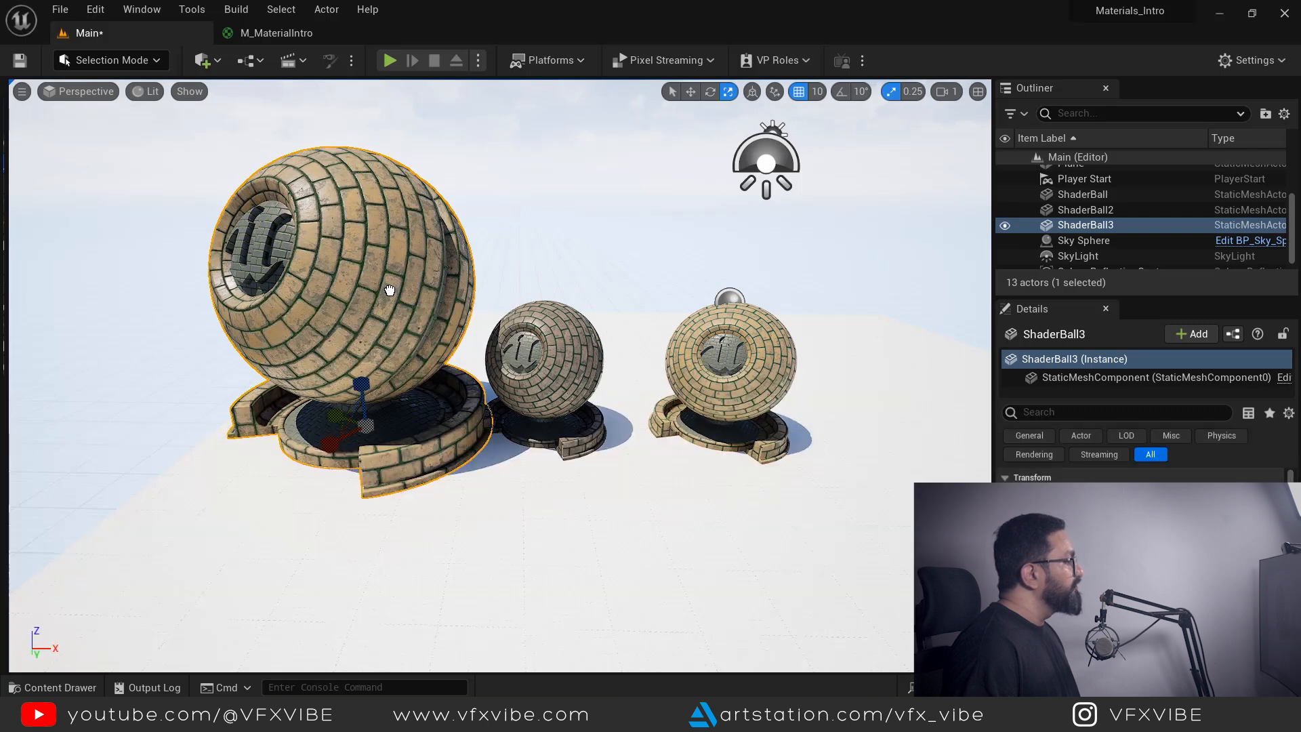
Open MI_Brick2 and enable its BrickControl, MossControl, NormalStrength, OverallIntensity and UVTiling overrides
key("ctrl+space")
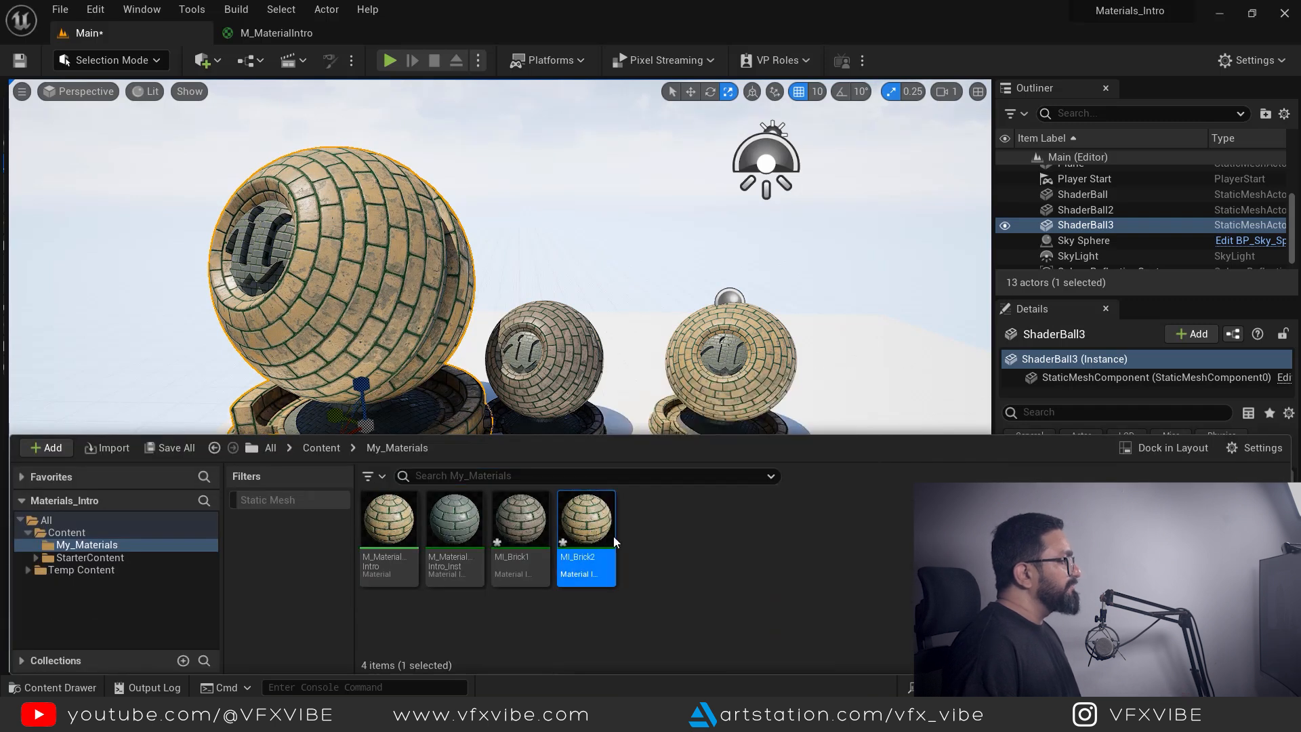
double_click(614, 540)
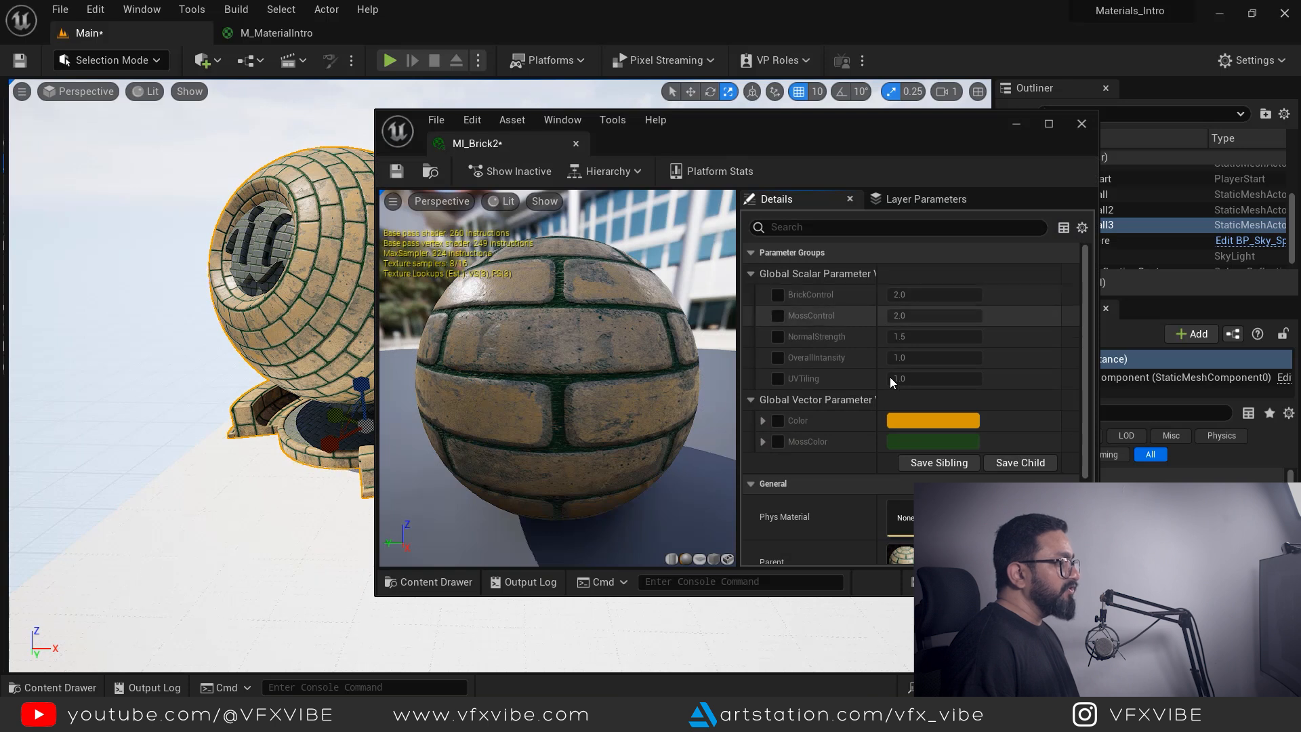
scroll(852, 370, "down", 2)
scroll(775, 381, "up", 2)
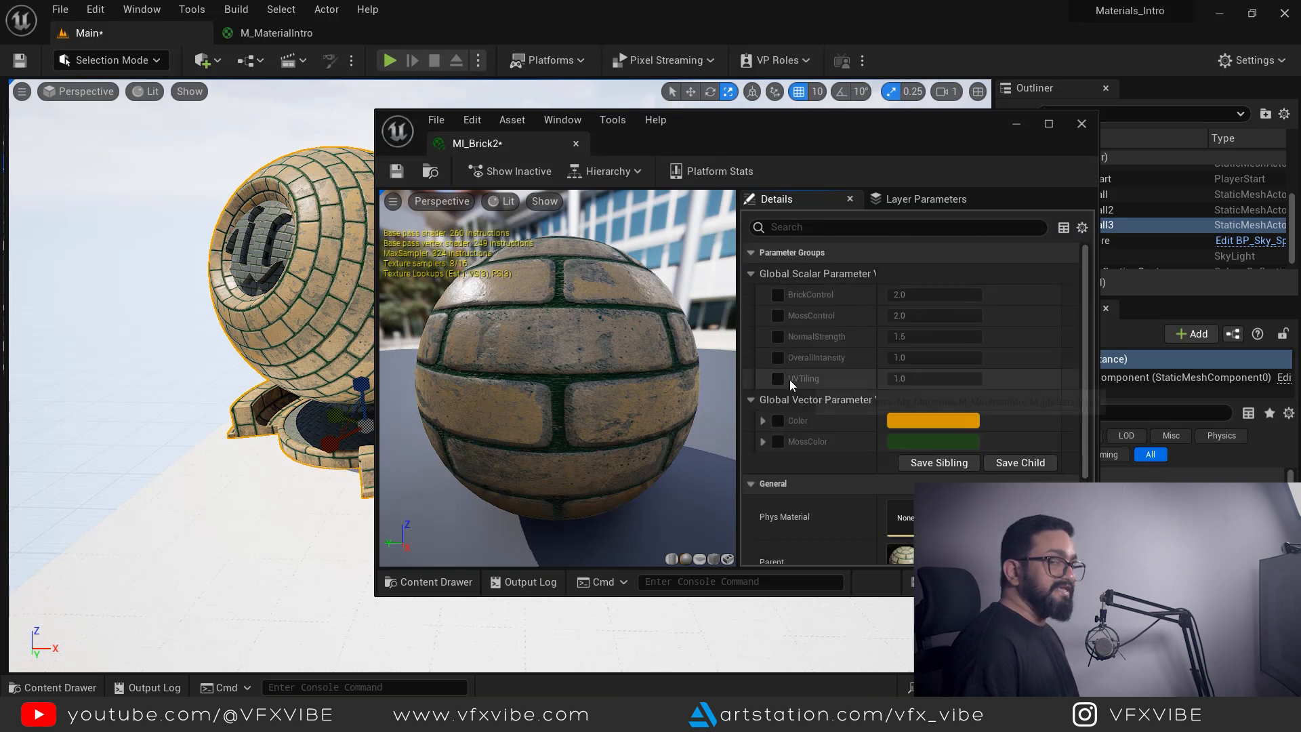
left_click(777, 295)
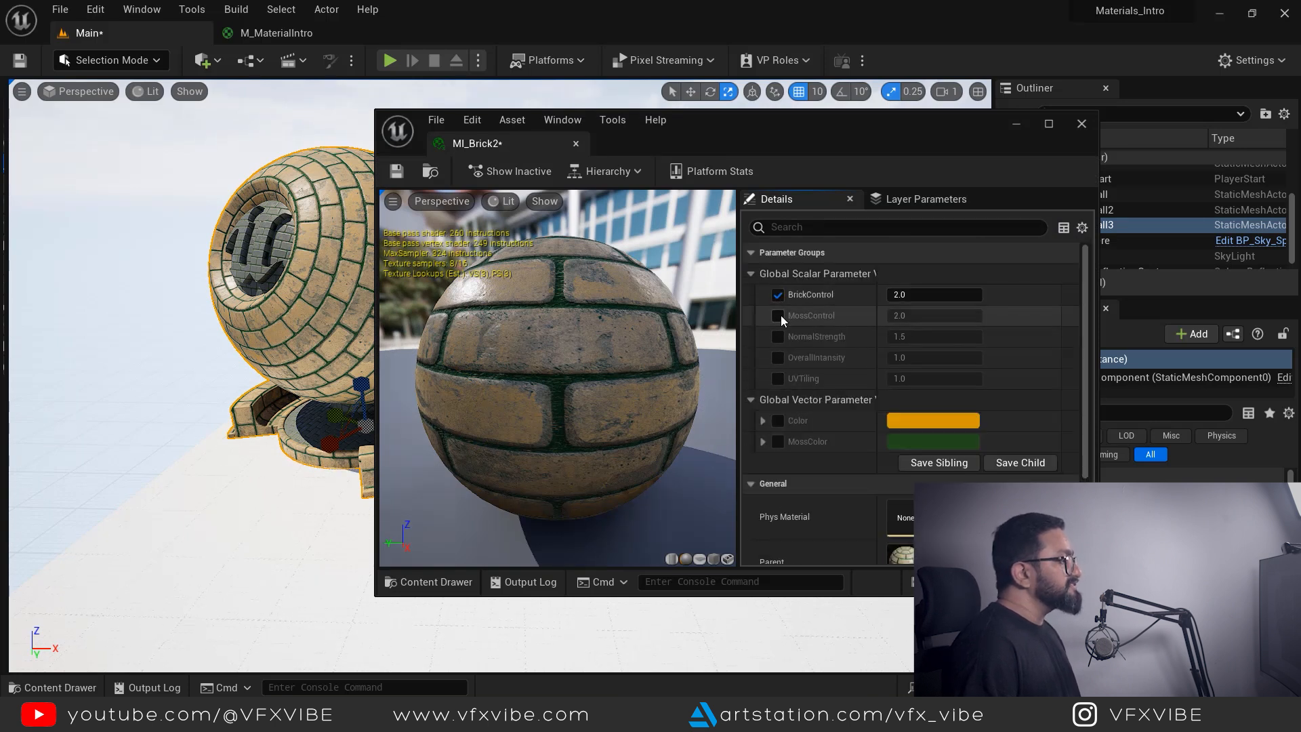
left_click(778, 316)
left_click(778, 337)
left_click(778, 358)
left_click(778, 379)
Set MI_Brick2's UVTiling to 2 and compare the large ball's brick size with the smaller shader balls
left_click_drag(729, 127, 869, 135)
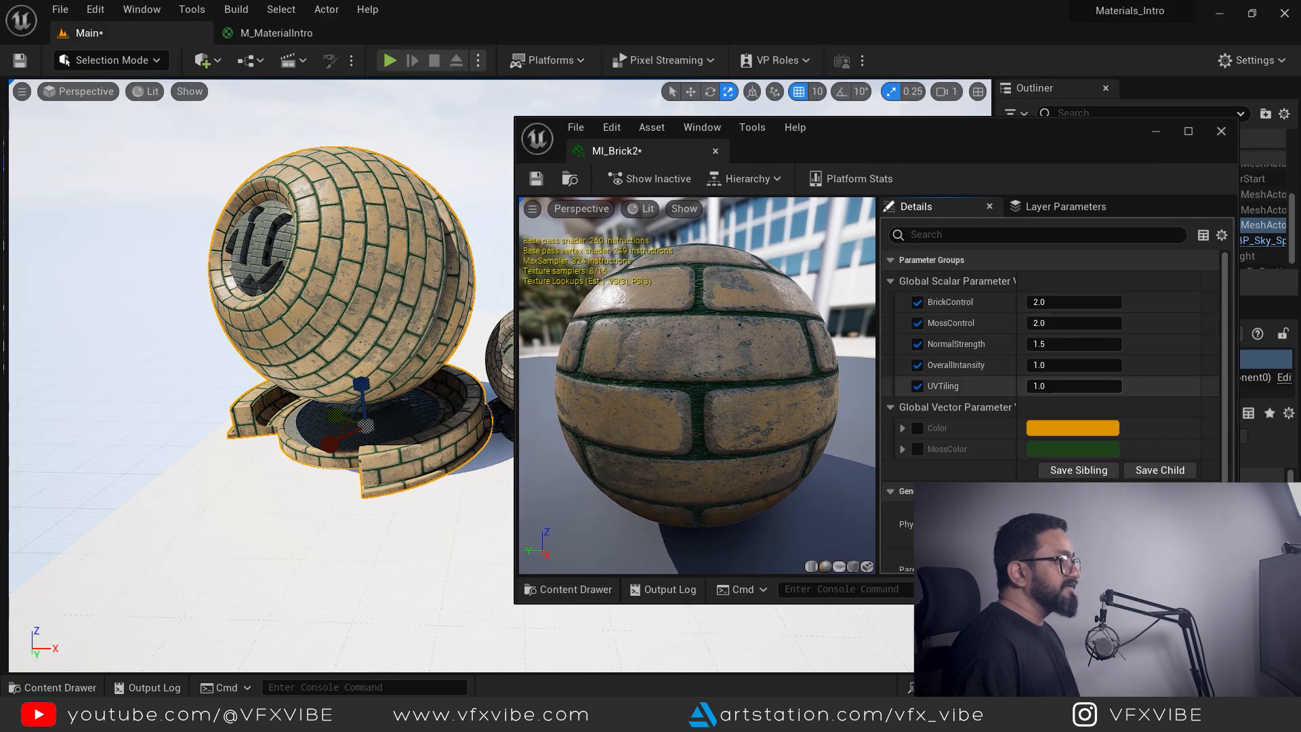
type("2")
key("Return")
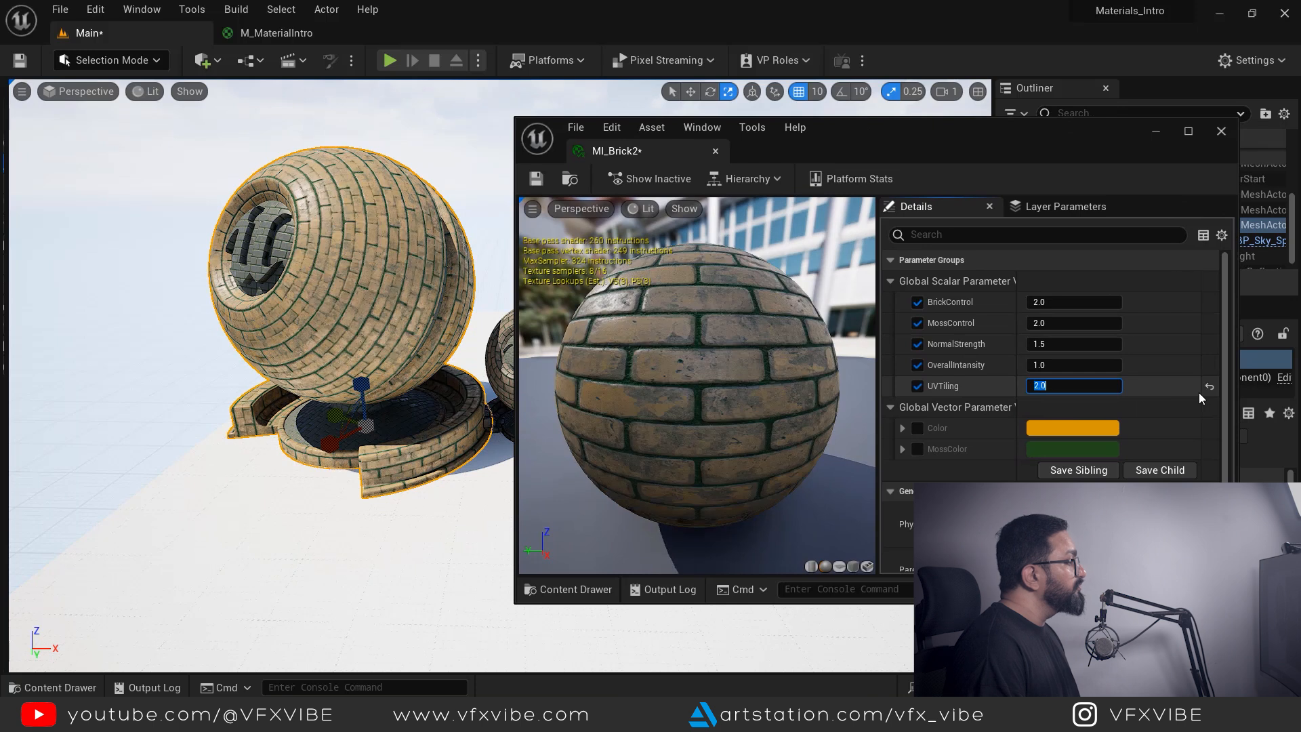
middle_click_drag(393, 384, 572, 355)
middle_click_drag(395, 490, 484, 487)
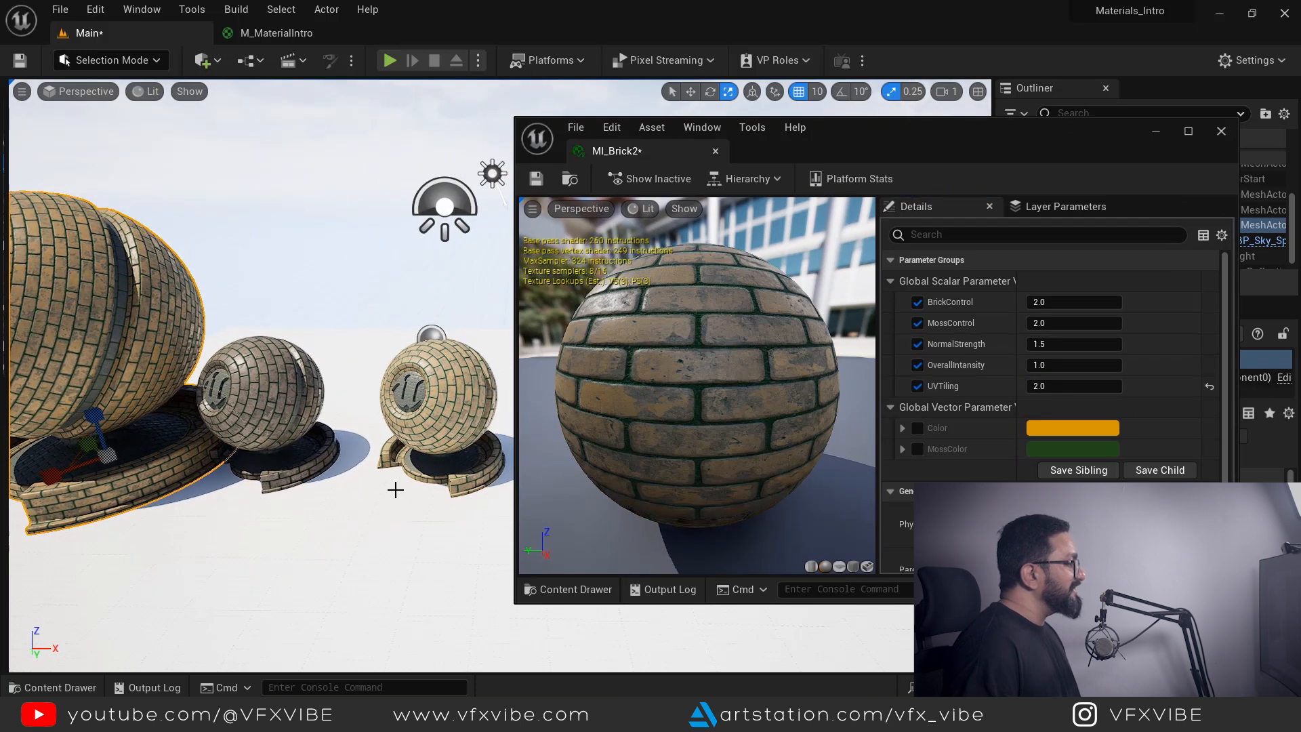
middle_click_drag(260, 505, 138, 504)
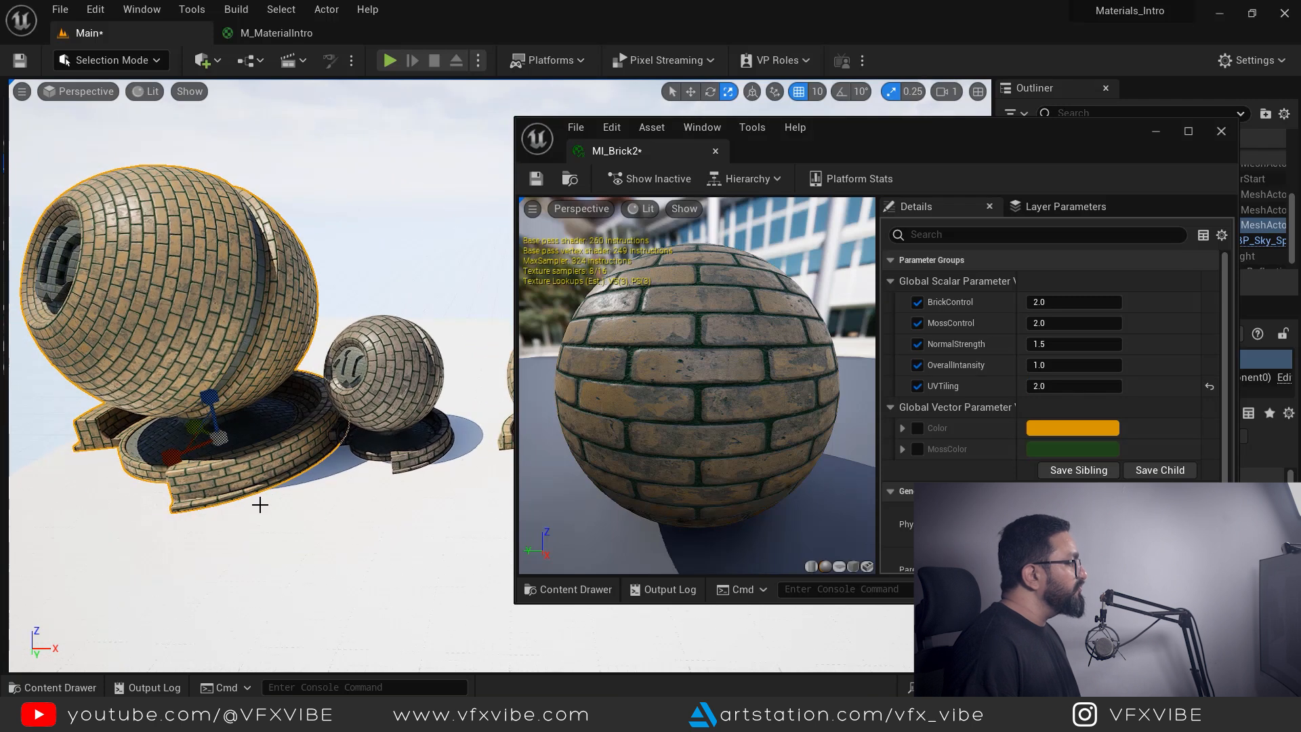
right_click_drag(250, 500, 304, 491)
middle_click_drag(250, 500, 13, 525)
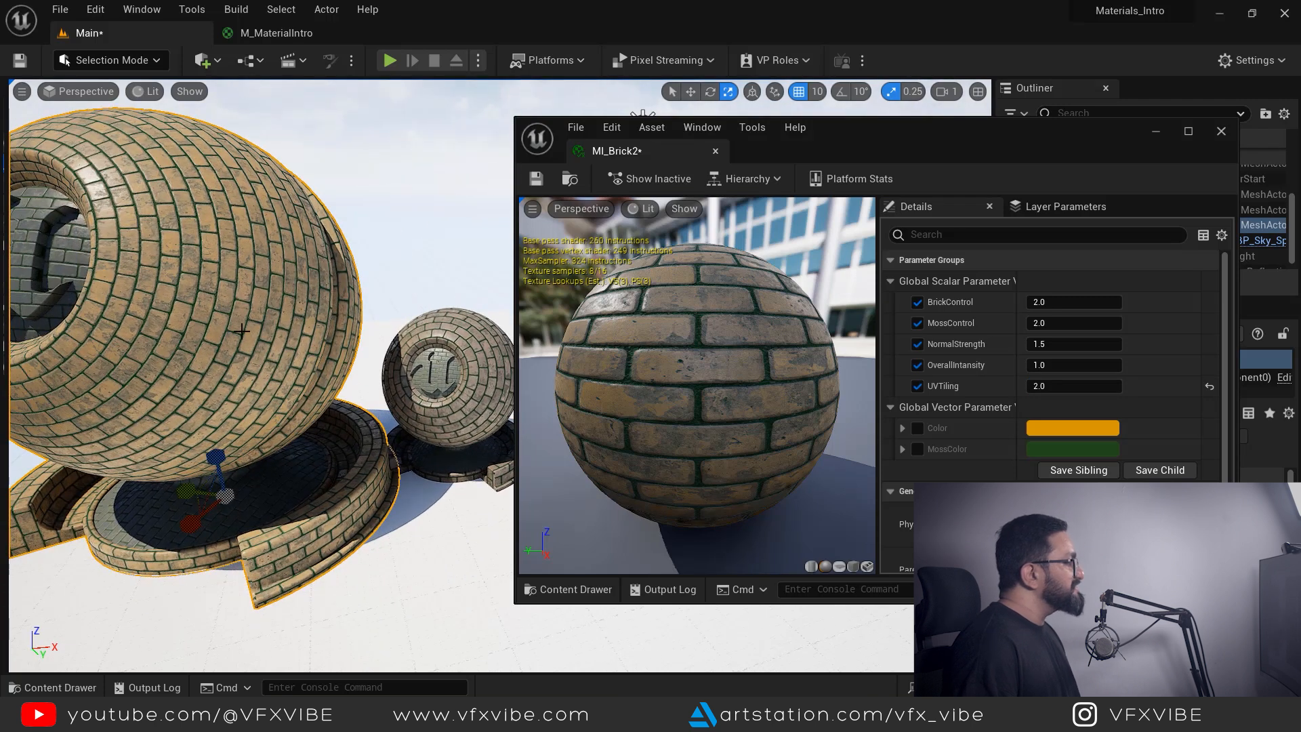
scroll(242, 331, "down", 5)
Rotate the large shader ball toward the view, set MI_Brick2's UVTiling to 1.5 and close the instance
key("e")
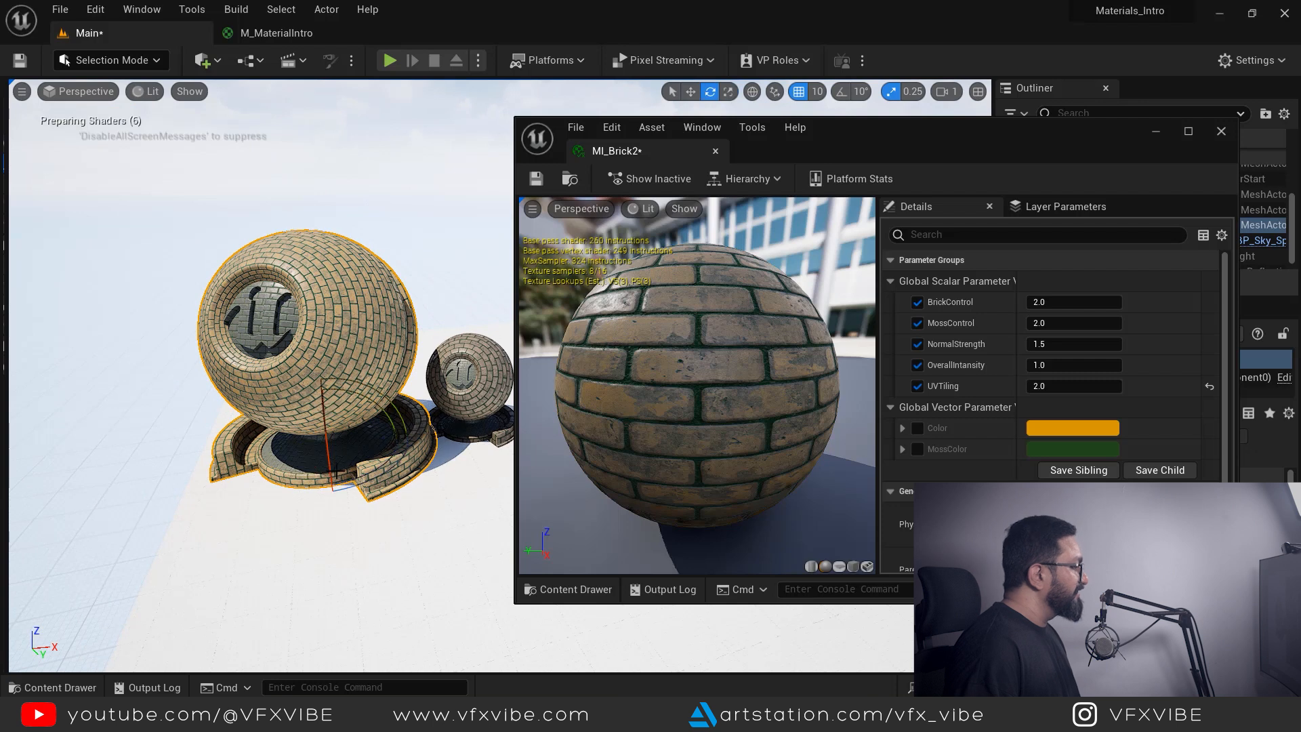
left_click_drag(369, 476, 420, 451)
left_click(1059, 385)
type("1.5")
left_click_drag(678, 140, 623, 137)
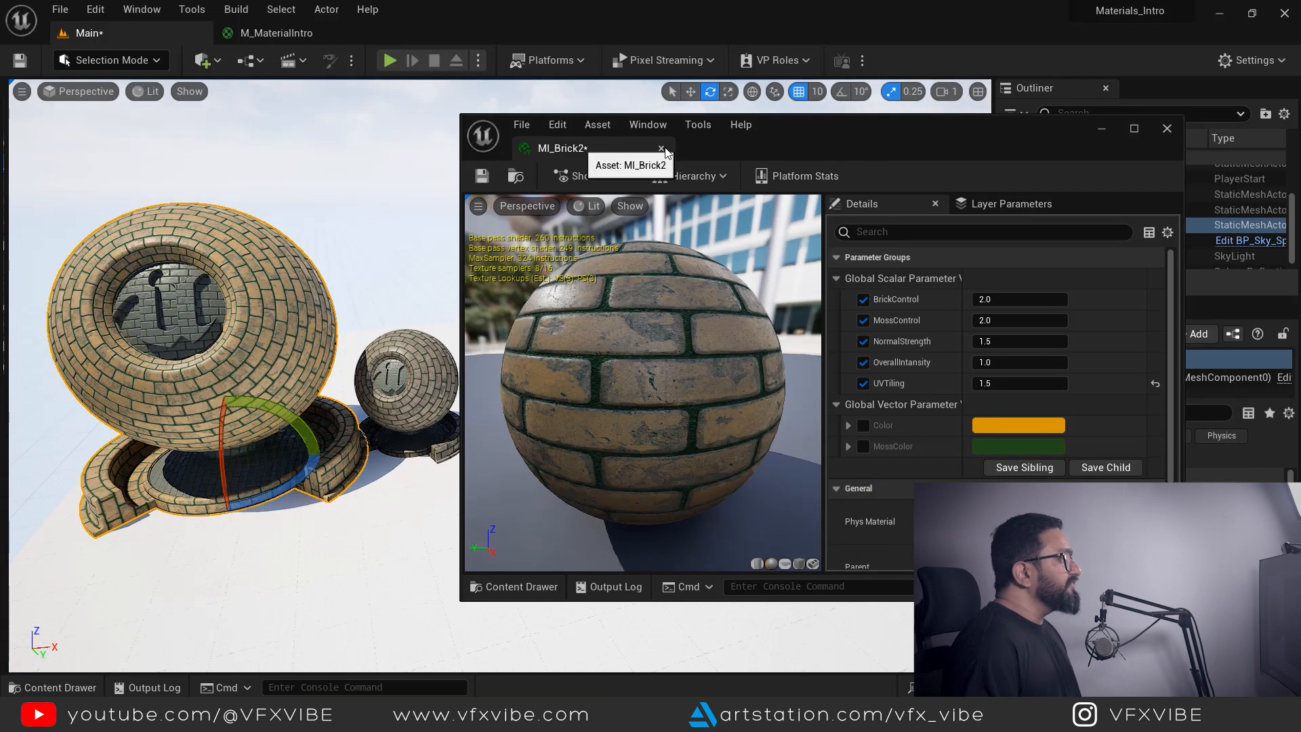
left_click(1168, 129)
right_click_drag(456, 480, 372, 456)
Place an Add node in the M_MaterialIntro graph, between Multiply and the texture samples, with the Multiply output feeding its A input
left_click(284, 33)
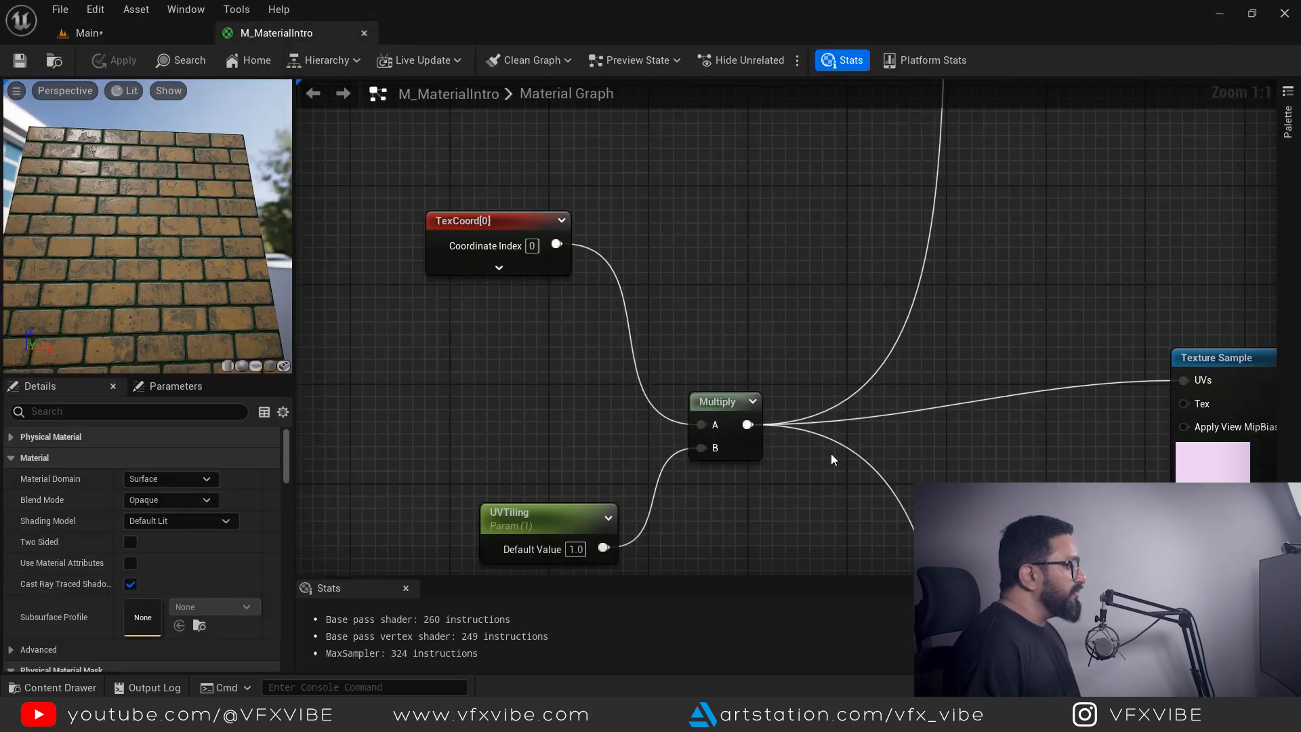
right_click_drag(827, 317, 901, 256)
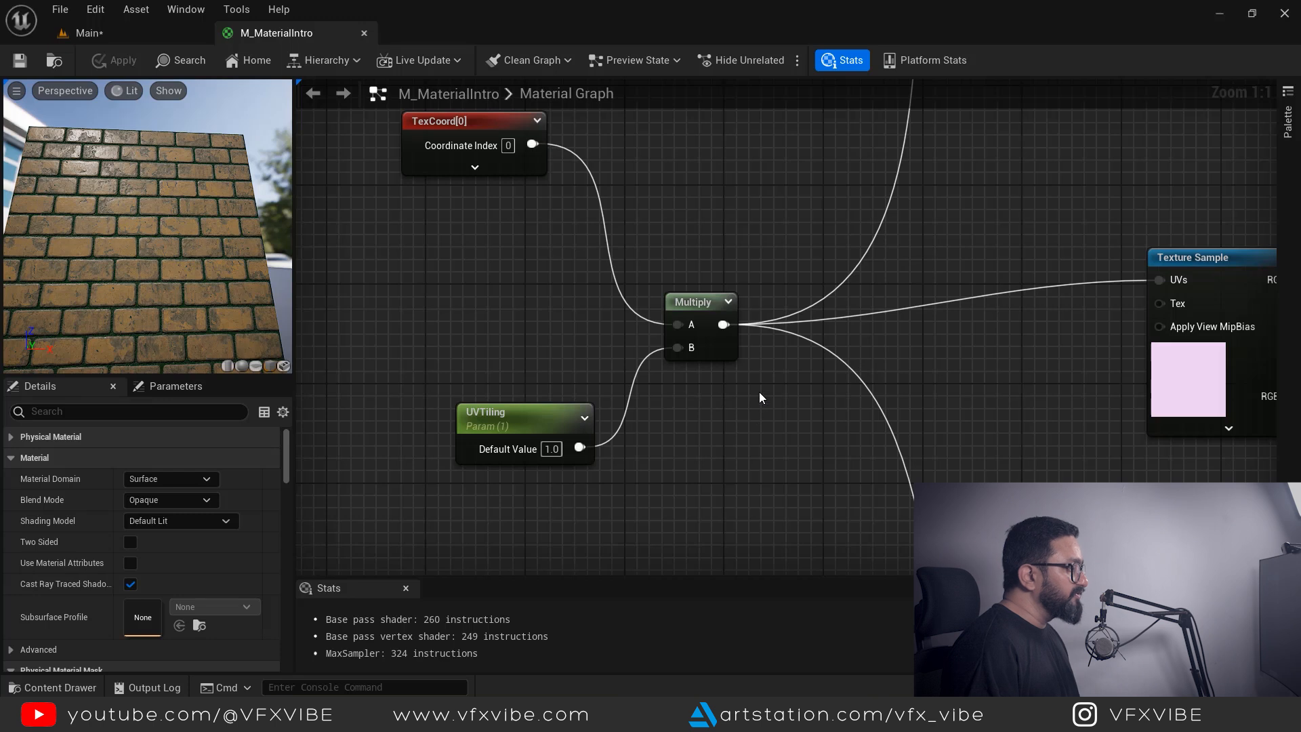
scroll(758, 395, "down", 5)
scroll(683, 382, "up", 5)
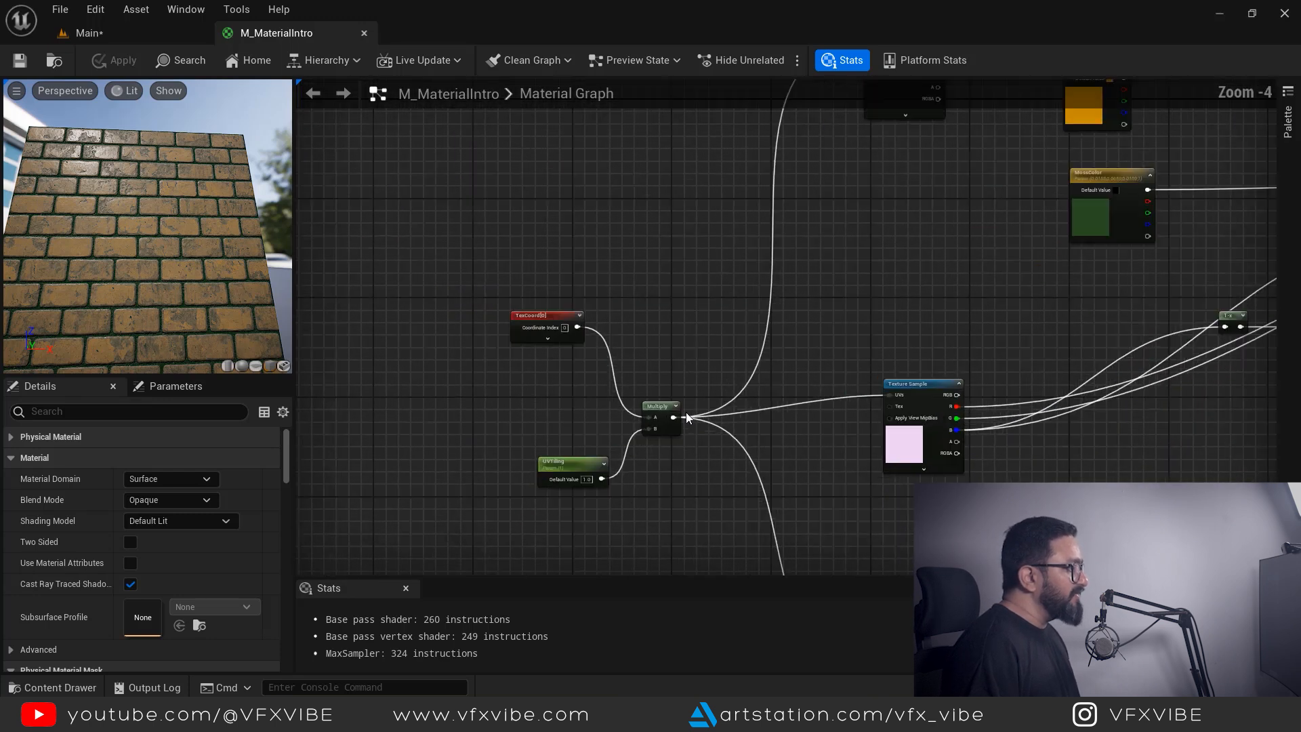
left_click(748, 238)
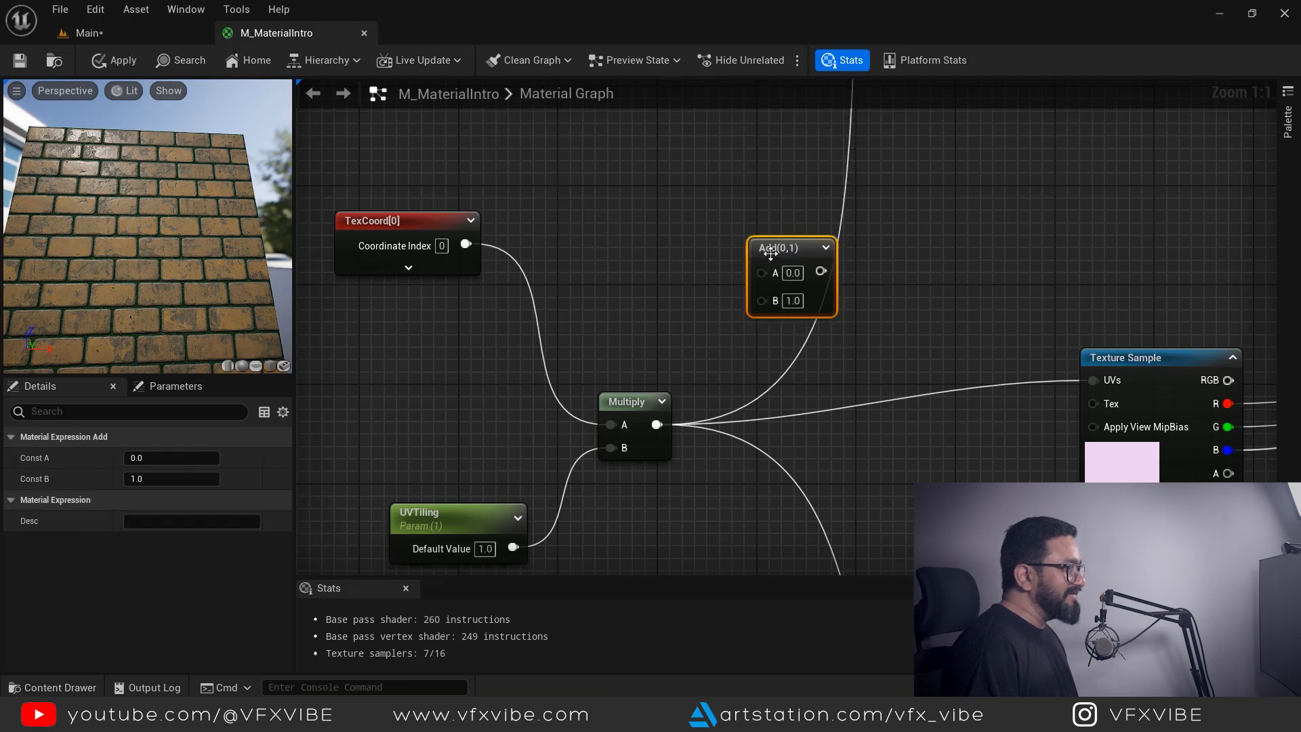
left_click_drag(656, 425, 757, 258)
left_click_drag(784, 248, 970, 260)
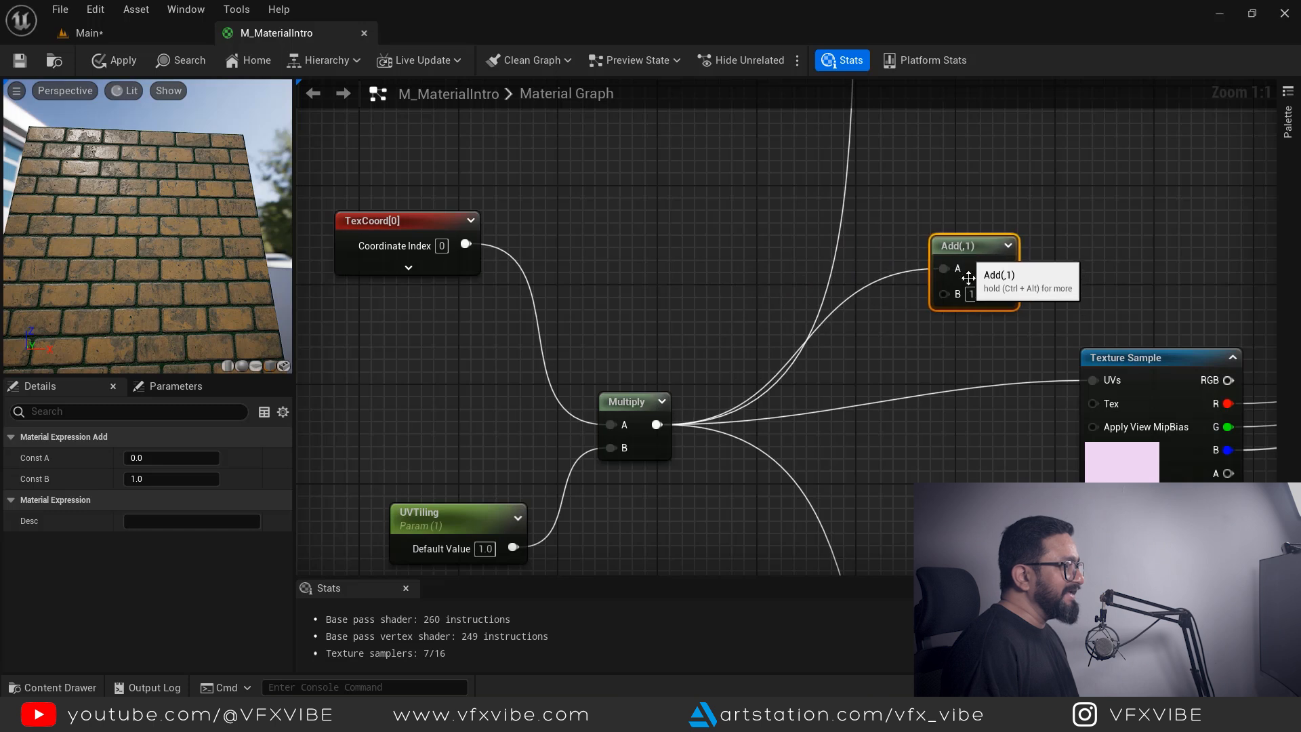
left_click(883, 341)
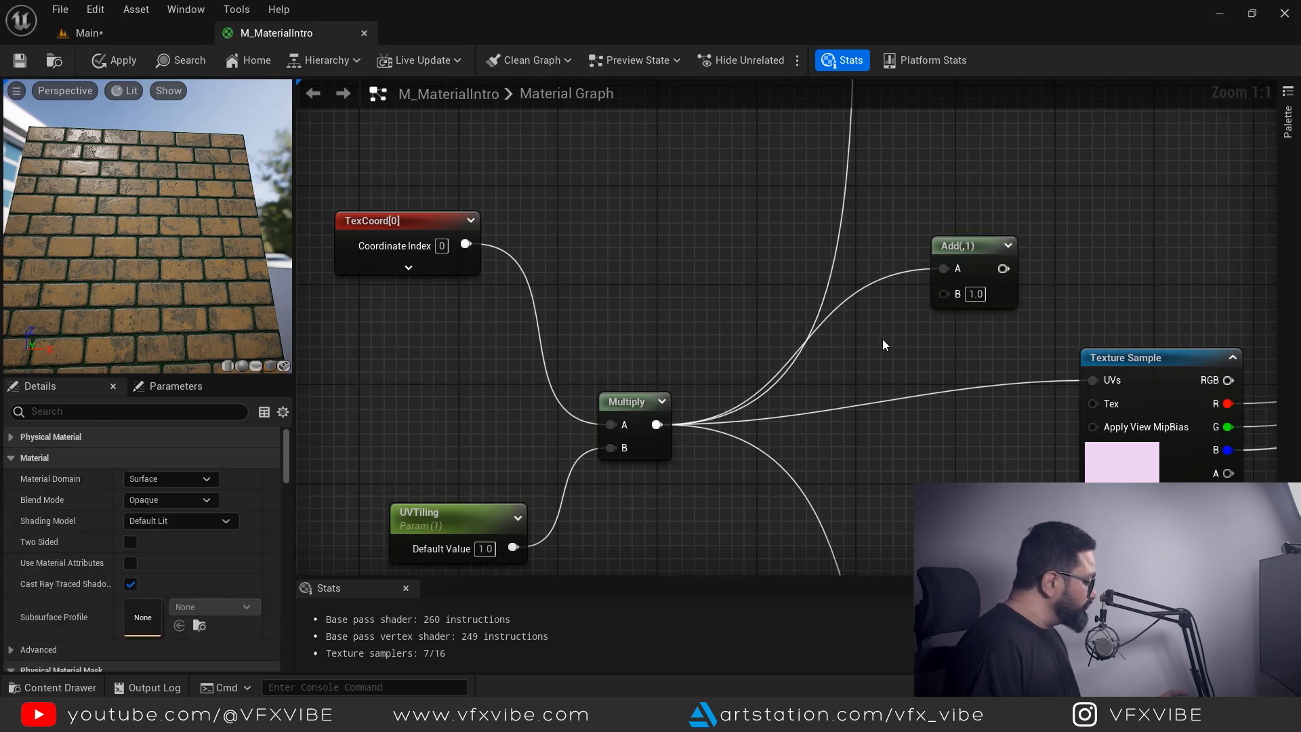
Create a scalar constant node below the Add node and connect it to the Add node's B input
key("1")
left_click(883, 340)
left_click_drag(913, 352, 941, 293)
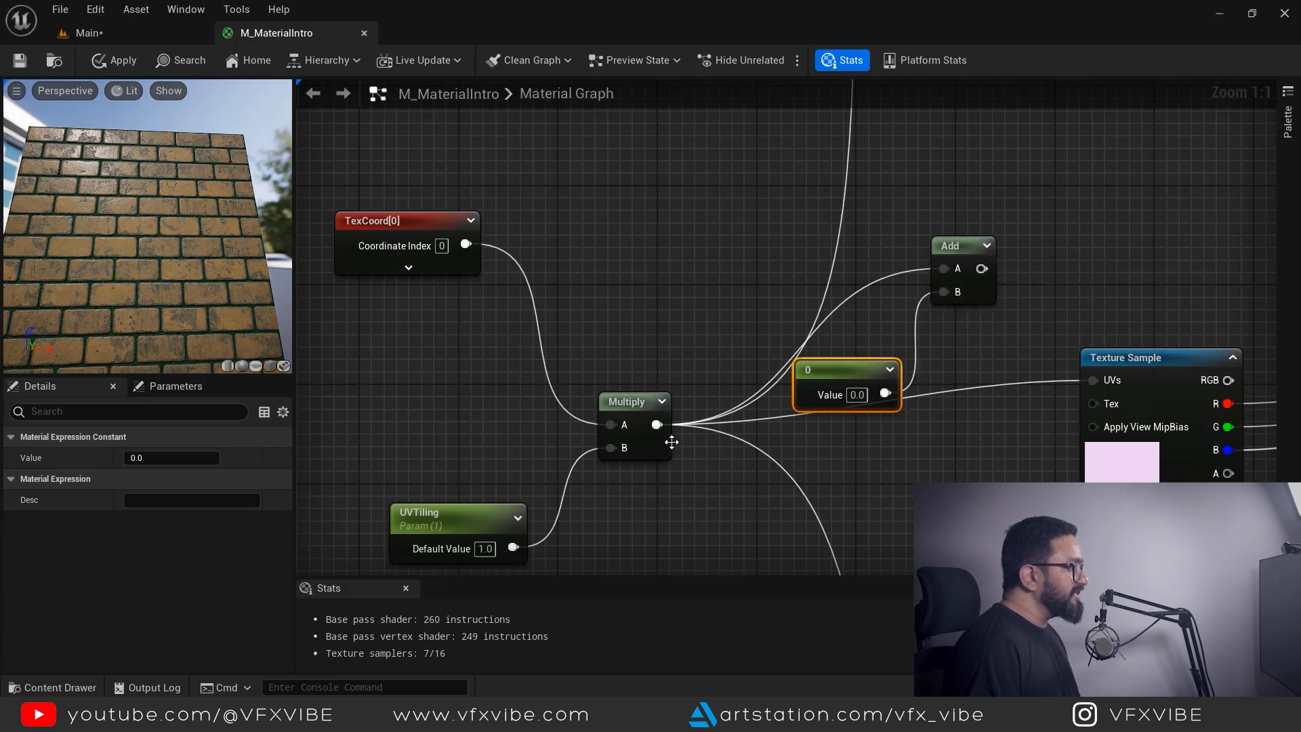
Transfer the texture samples' UV links from Multiply to the Add output, reconnect Multiply to Add's A input, and reposition the constant
left_click_drag(657, 426, 1003, 270, "ctrl")
left_click_drag(657, 424, 933, 251)
left_click_drag(848, 374, 816, 455)
Set the constant feeding the Add node to 2 and check the brick texture in the preview
type("2")
key("Return")
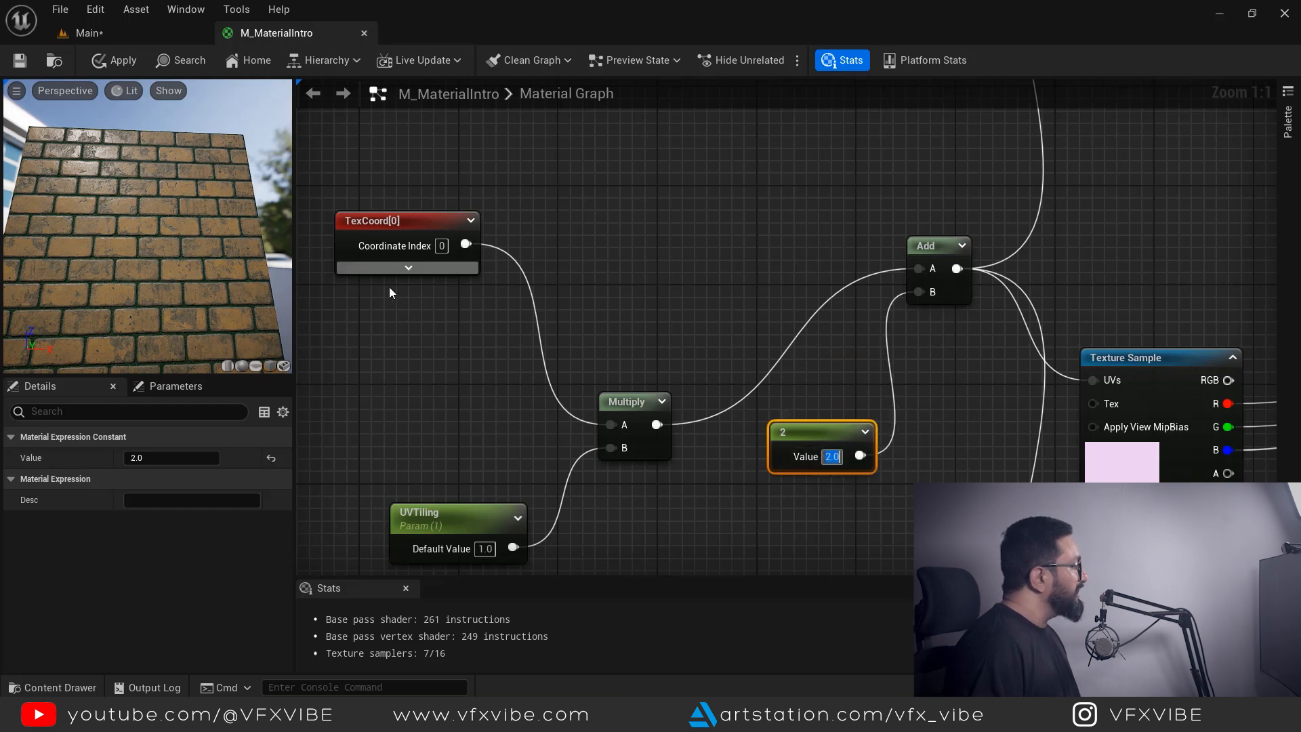
left_click_drag(120, 291, 222, 286)
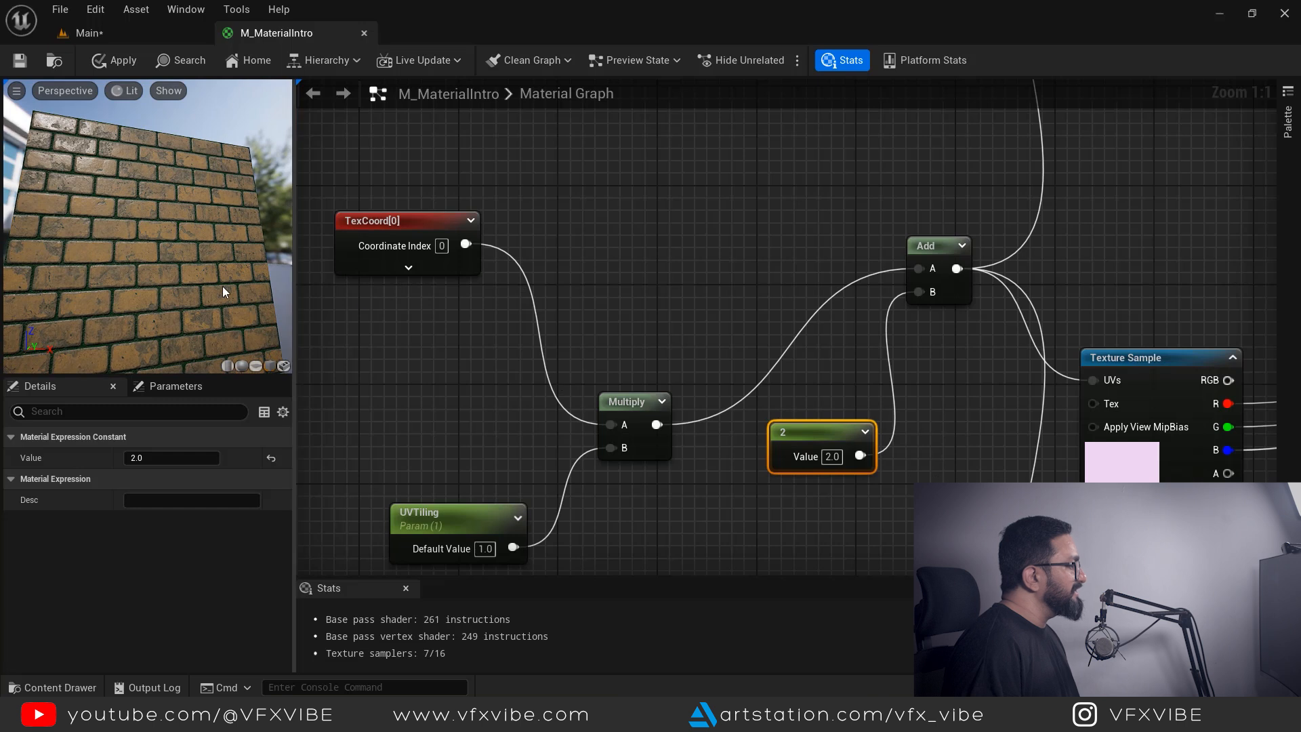
Set the constant feeding the Add node to 1 and convert it to a parameter named UVPosition
left_click(833, 457)
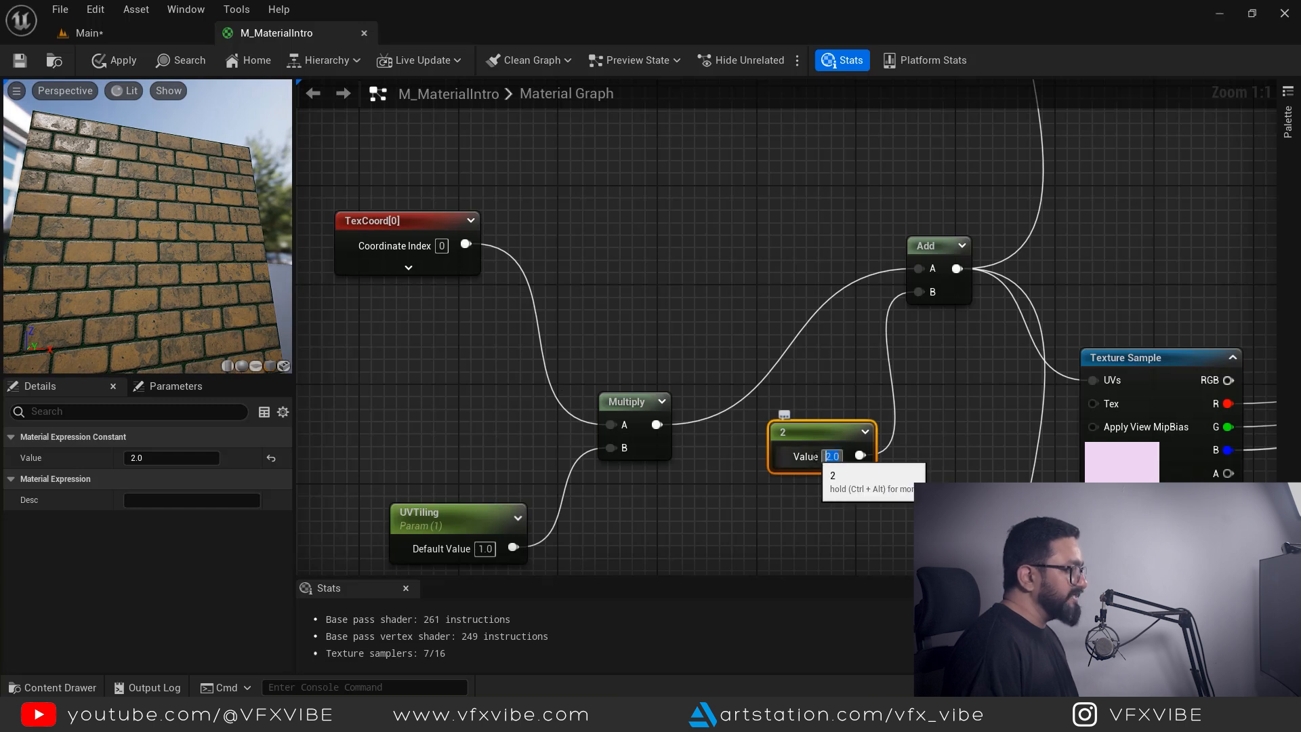
type("1")
key("Return")
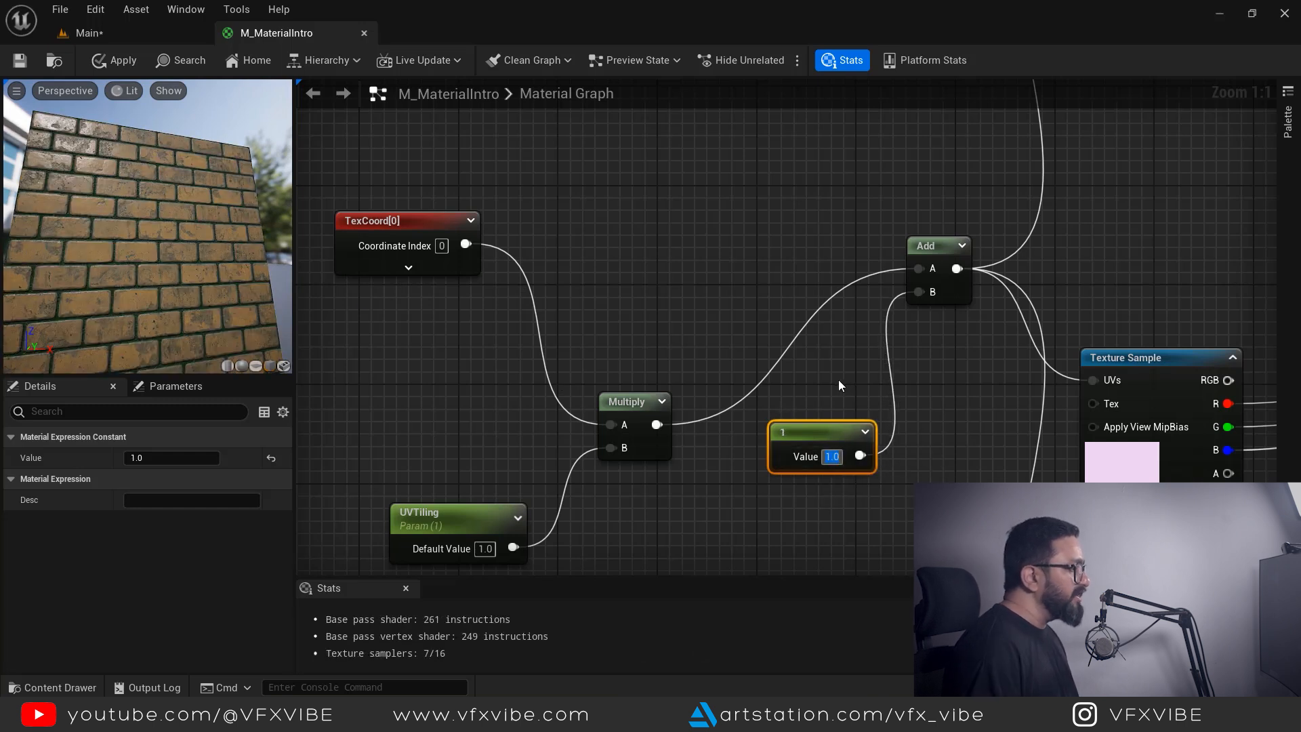
right_click(822, 431)
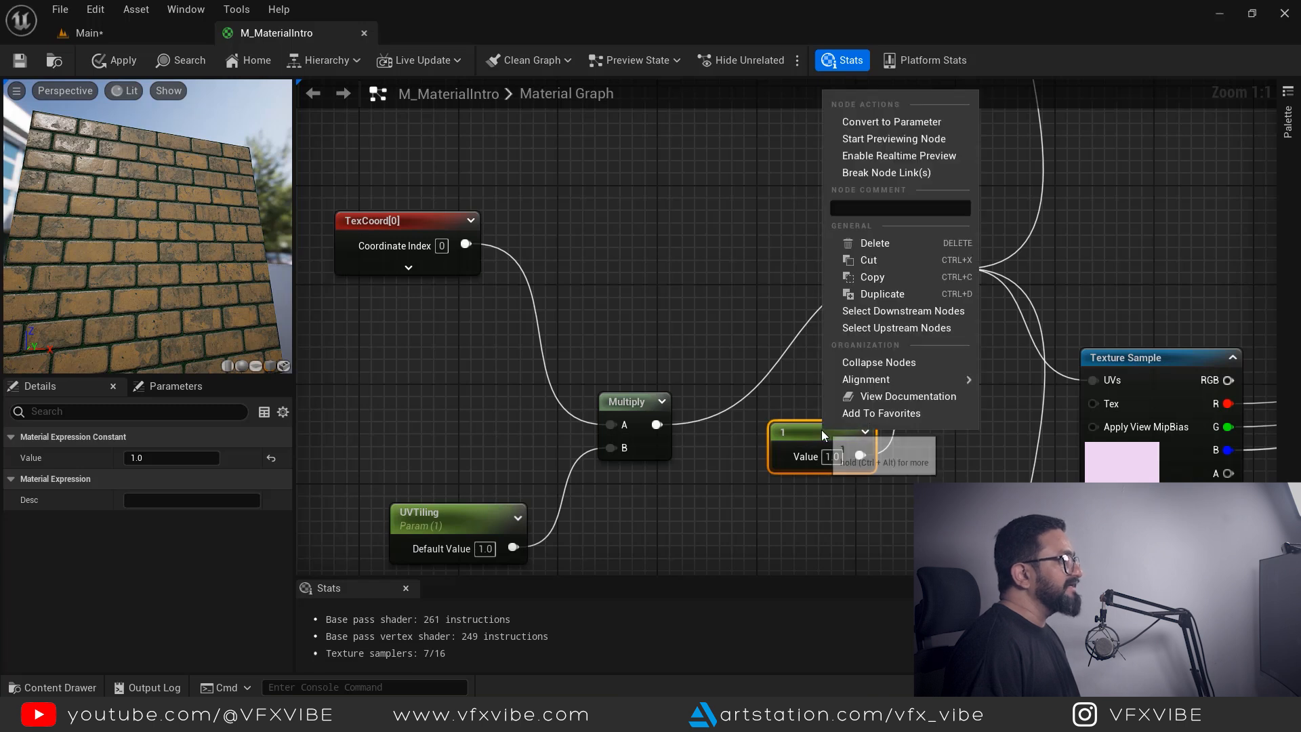
left_click(892, 122)
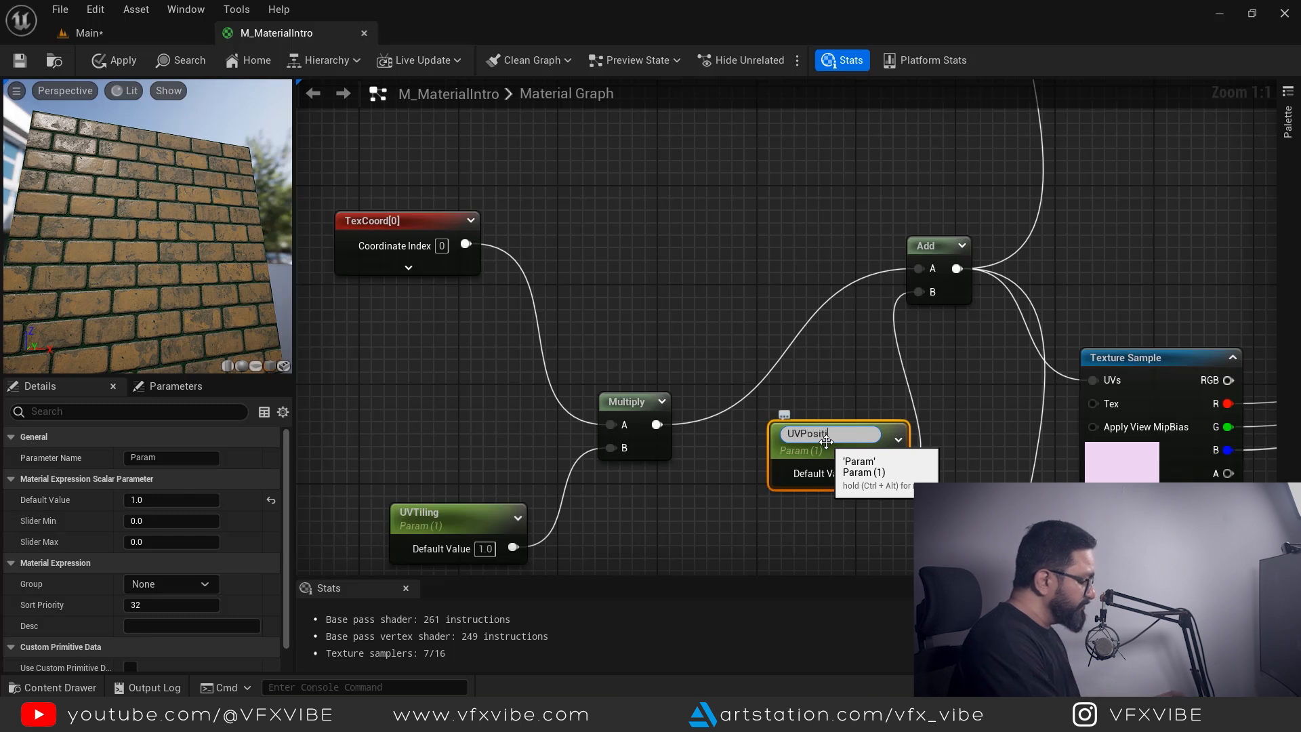
type("UVPosition")
left_click(706, 494)
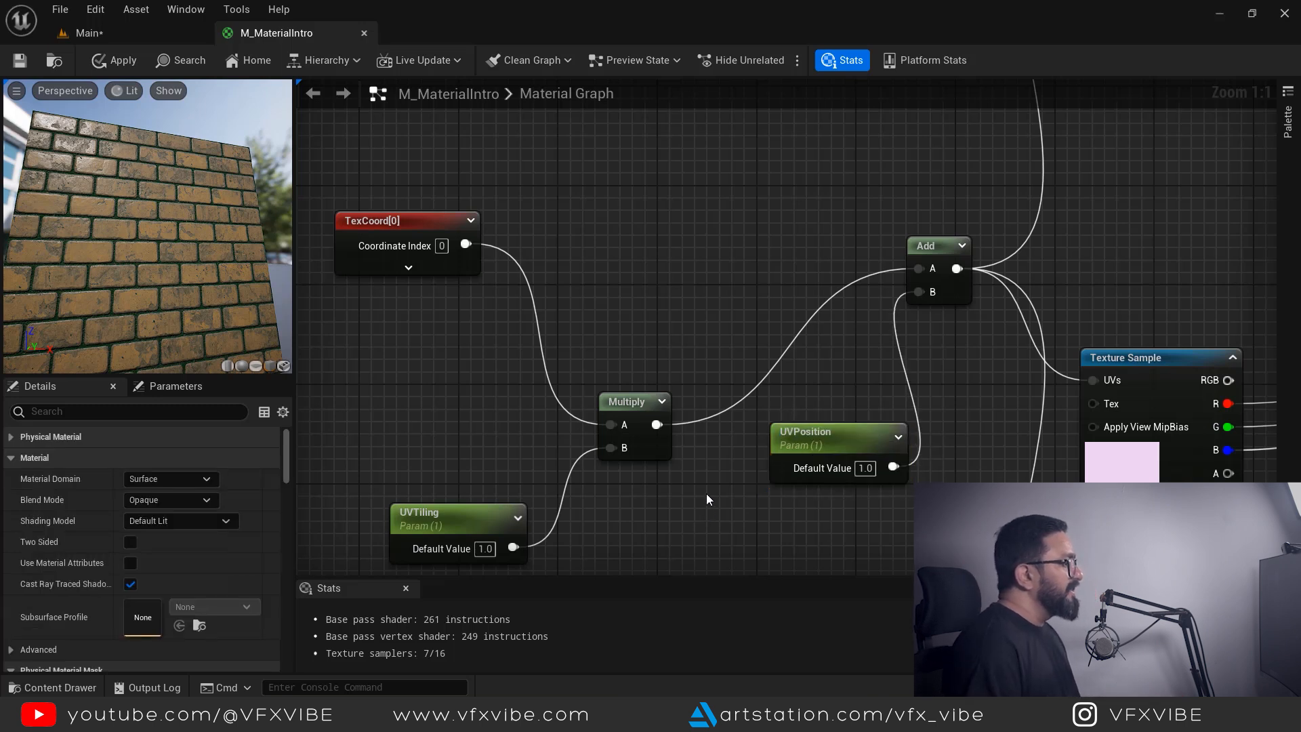
Open MI_Brick2 over the Main level and enable its UVPosition override, keeping the large shader ball in view
left_click(88, 33)
key("ctrl+space")
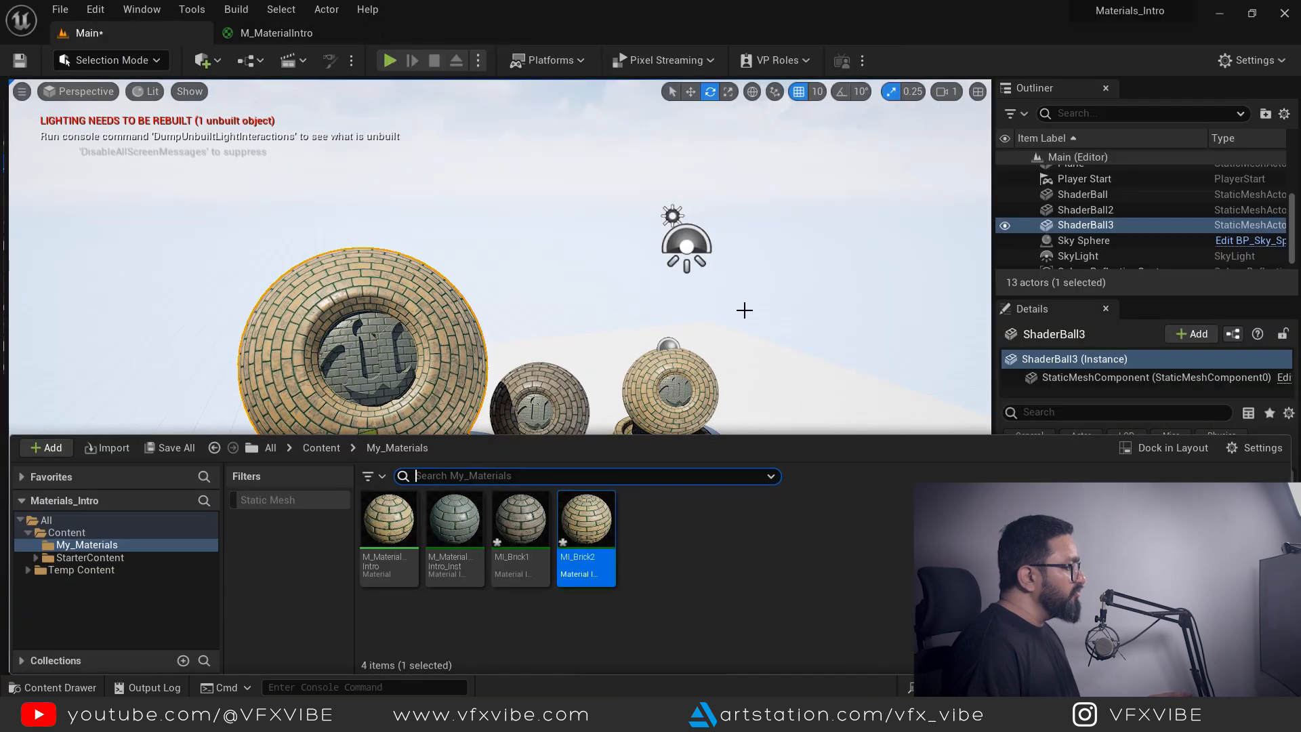
double_click(591, 531)
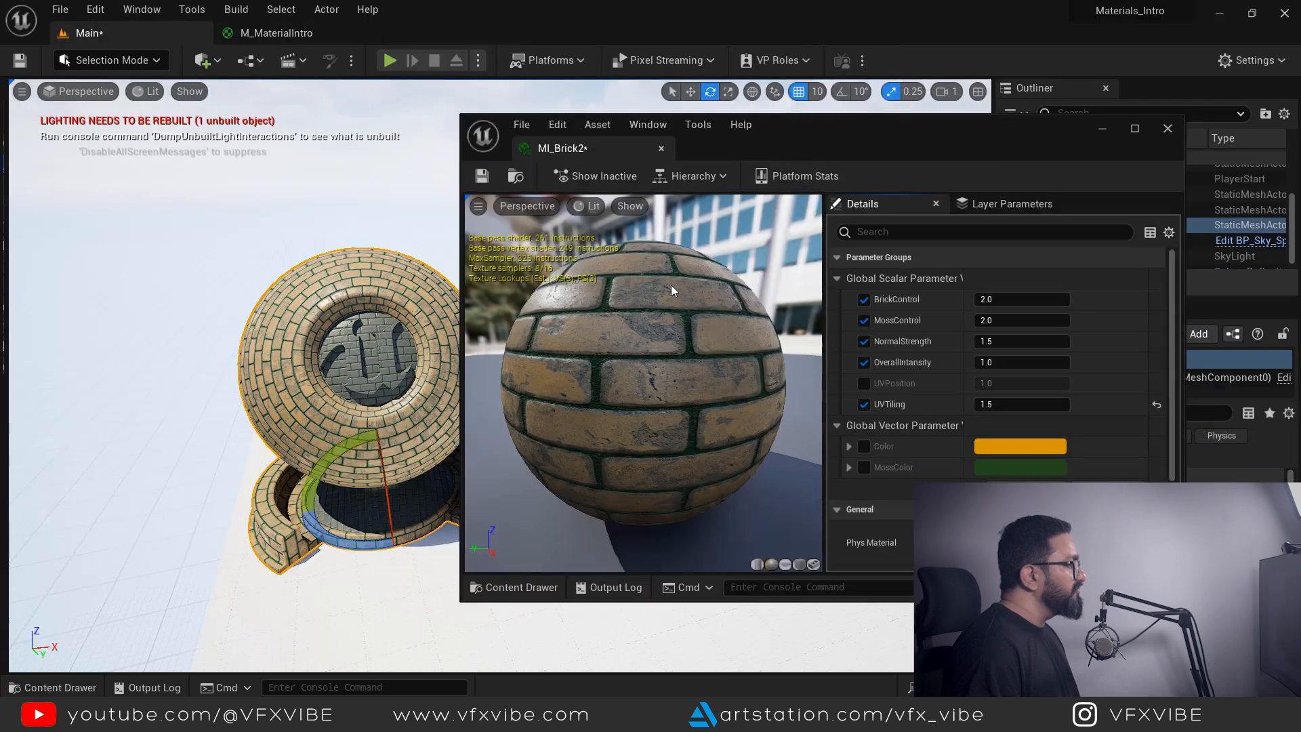
left_click(864, 384)
left_click_drag(868, 129, 925, 132)
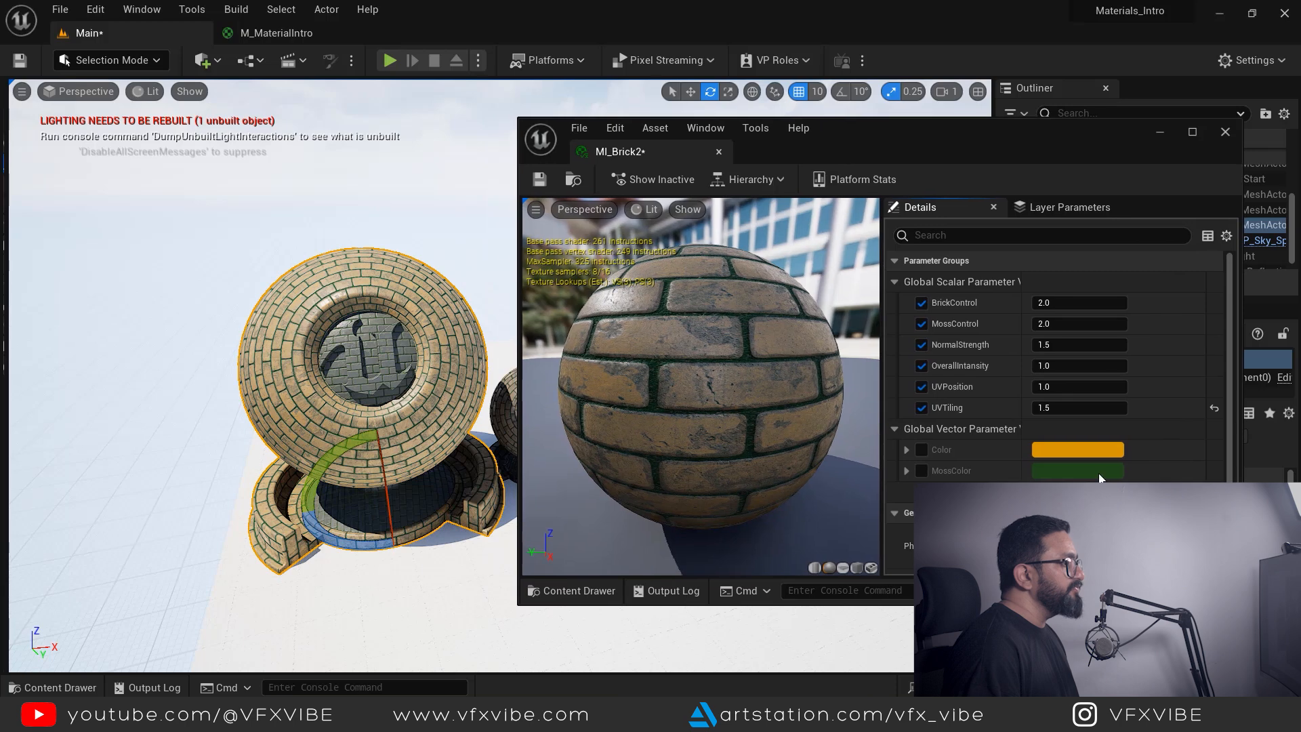
Vary MI_Brick2's UVPosition value to shift the brick texture and inspect the large shader ball up close
mouse_move(1048, 388)
left_mouse_down()
mouse_move(1091, 387)
mouse_move(1025, 387)
mouse_move(1055, 388)
left_mouse_up()
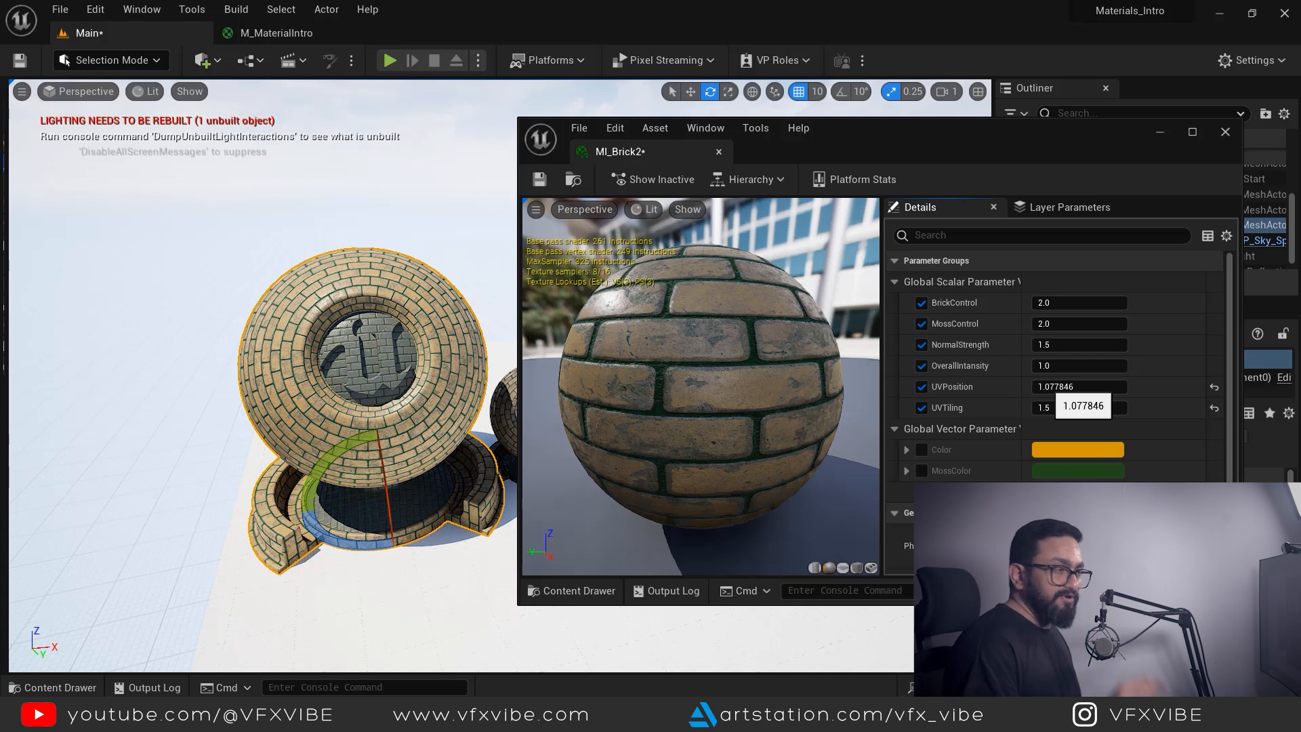
left_click_drag(1051, 388, 286, 448)
scroll(409, 417, "up", 5)
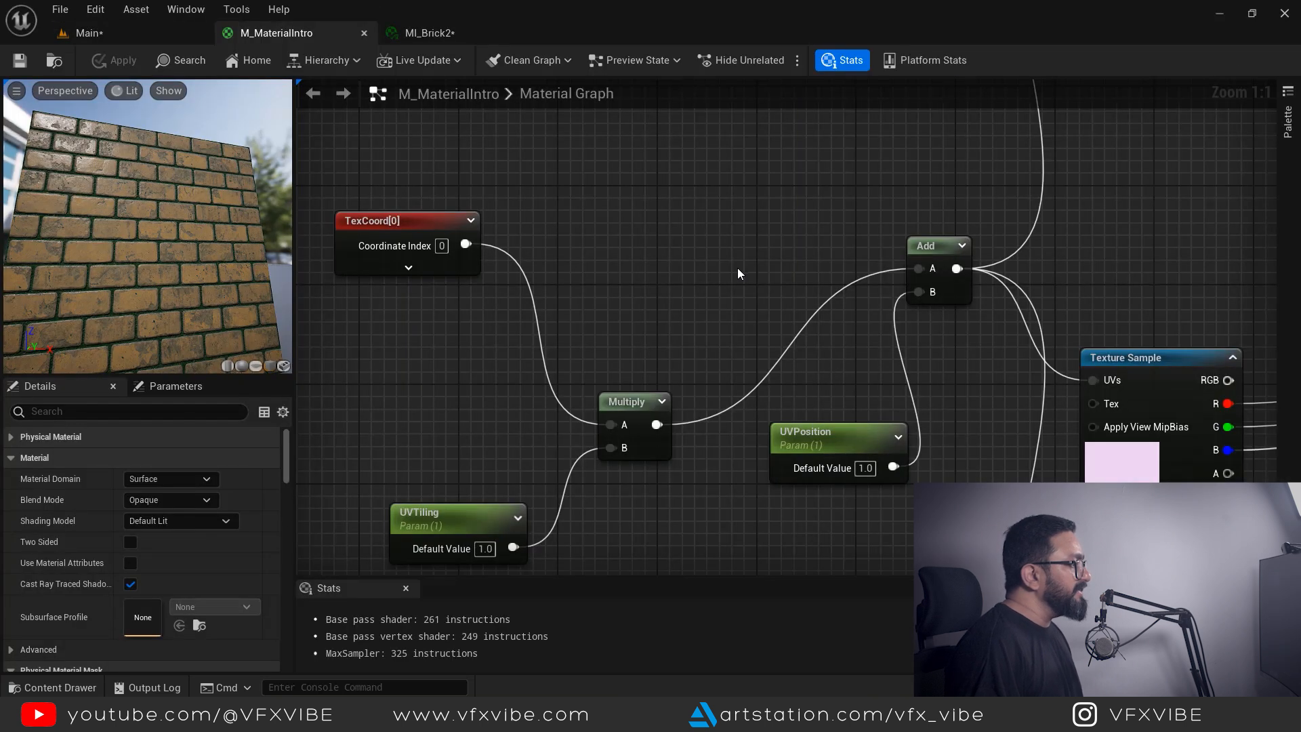
Move the TexCoord, Multiply and UVTiling nodes farther away from the Add node to make room between them
scroll(705, 421, "down", 5)
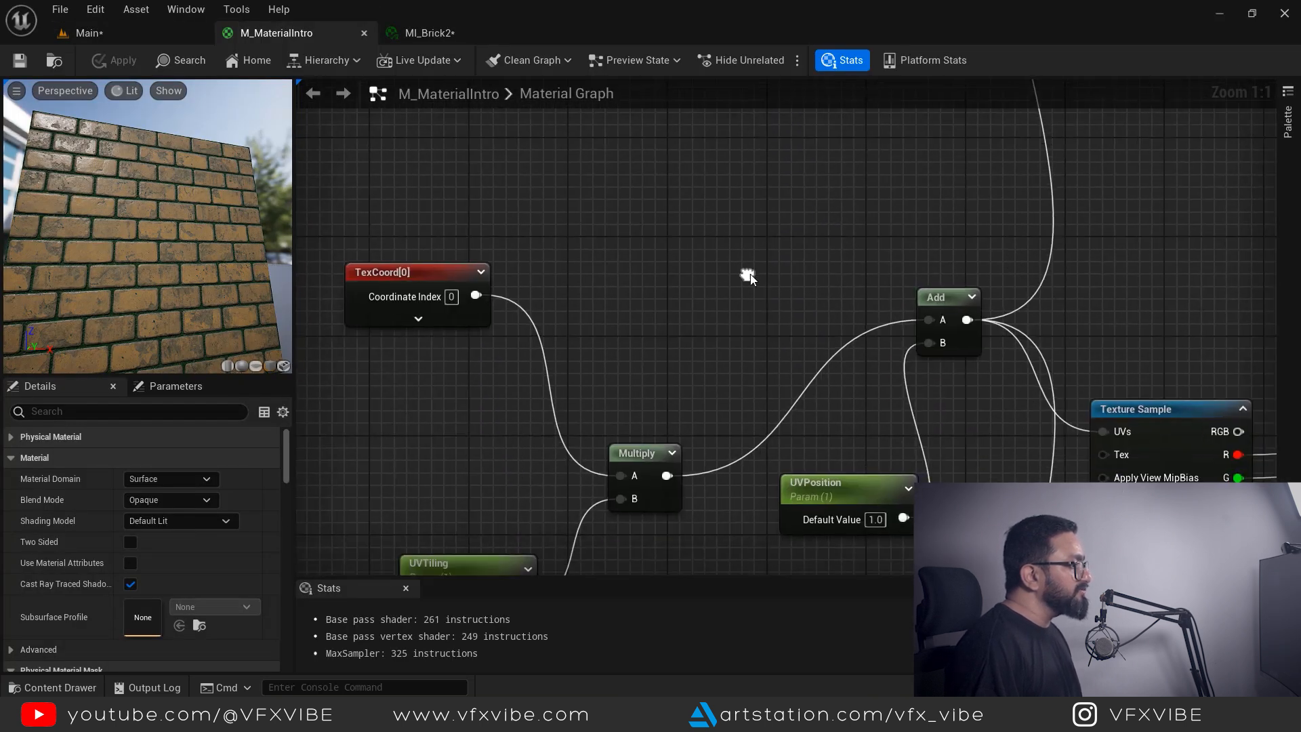
right_click_drag(779, 335, 789, 298)
scroll(779, 319, "up", 2)
left_click_drag(436, 244, 744, 552)
right_click_drag(744, 542, 742, 443)
left_click_drag(708, 320, 545, 315)
left_click(705, 221)
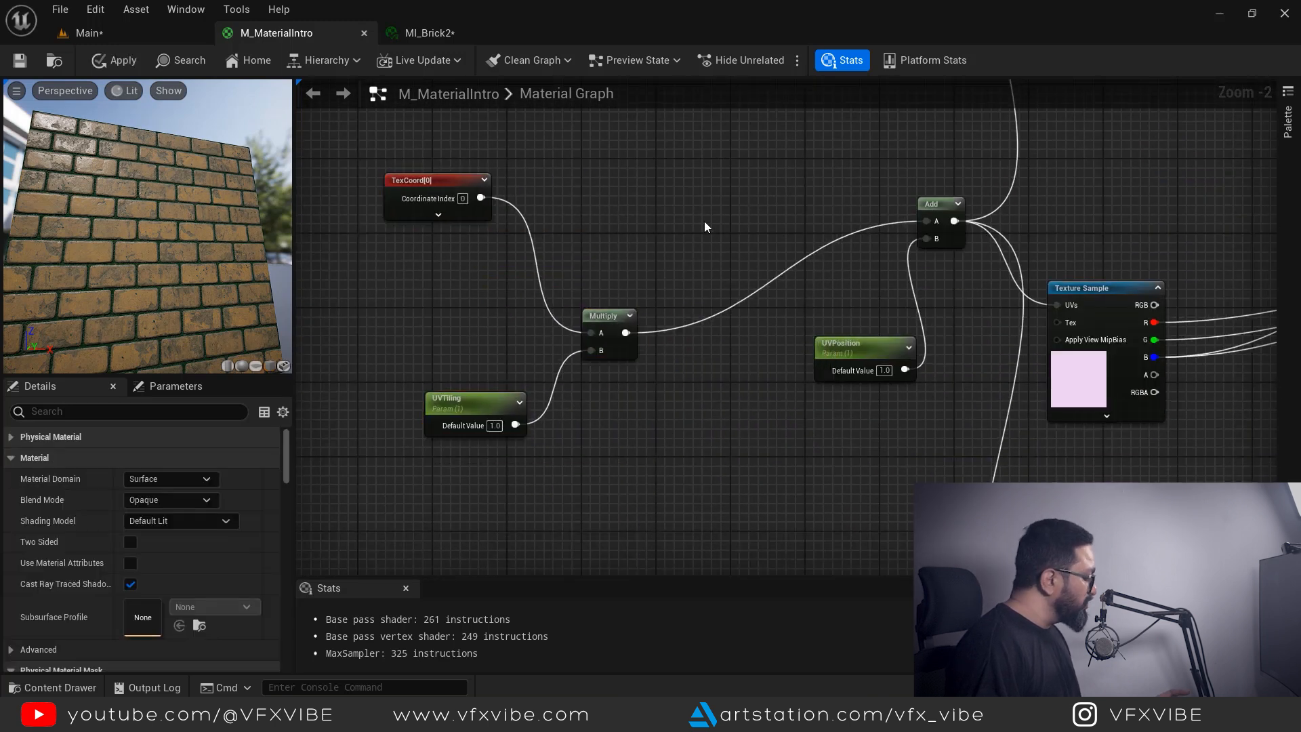
Add a ComponentMask node fed by the Multiply output, limit it to the R channel, and place it above the main connection
right_click(705, 221)
type("compo")
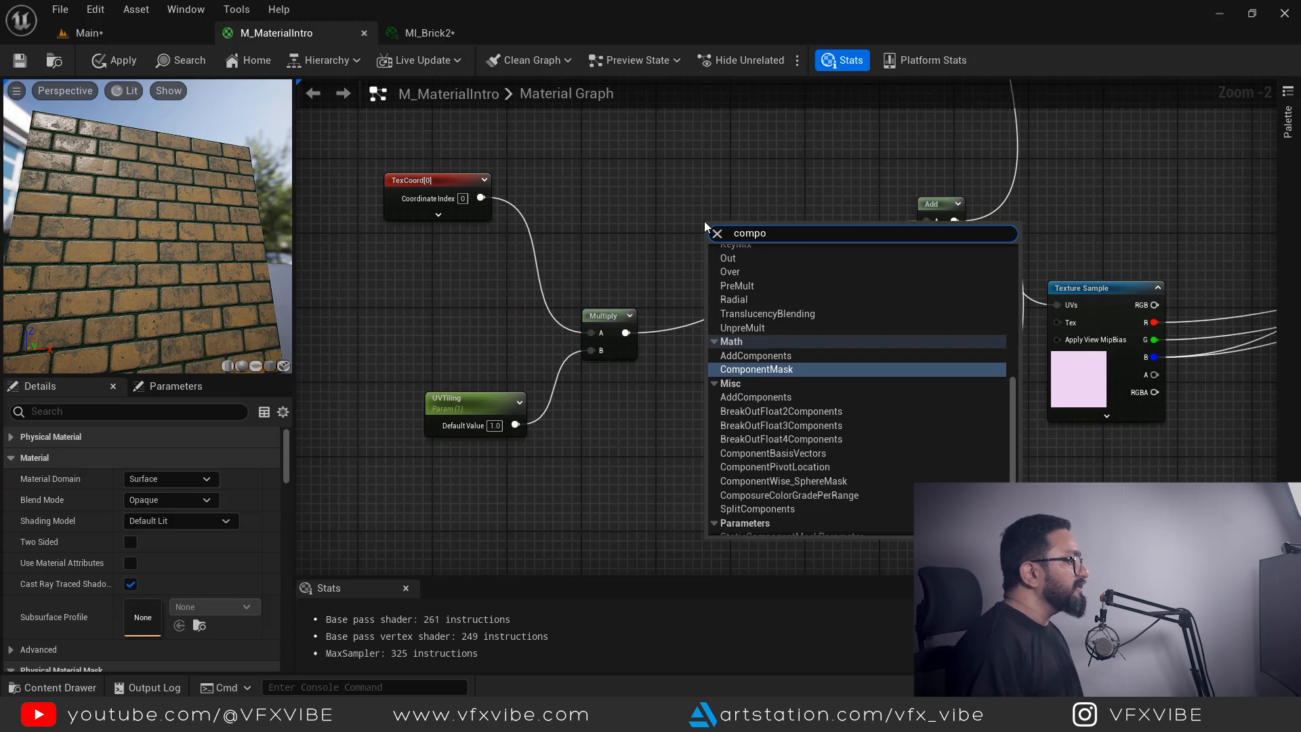
left_click(793, 368)
left_click_drag(726, 233, 722, 217)
left_click_drag(626, 333, 711, 231)
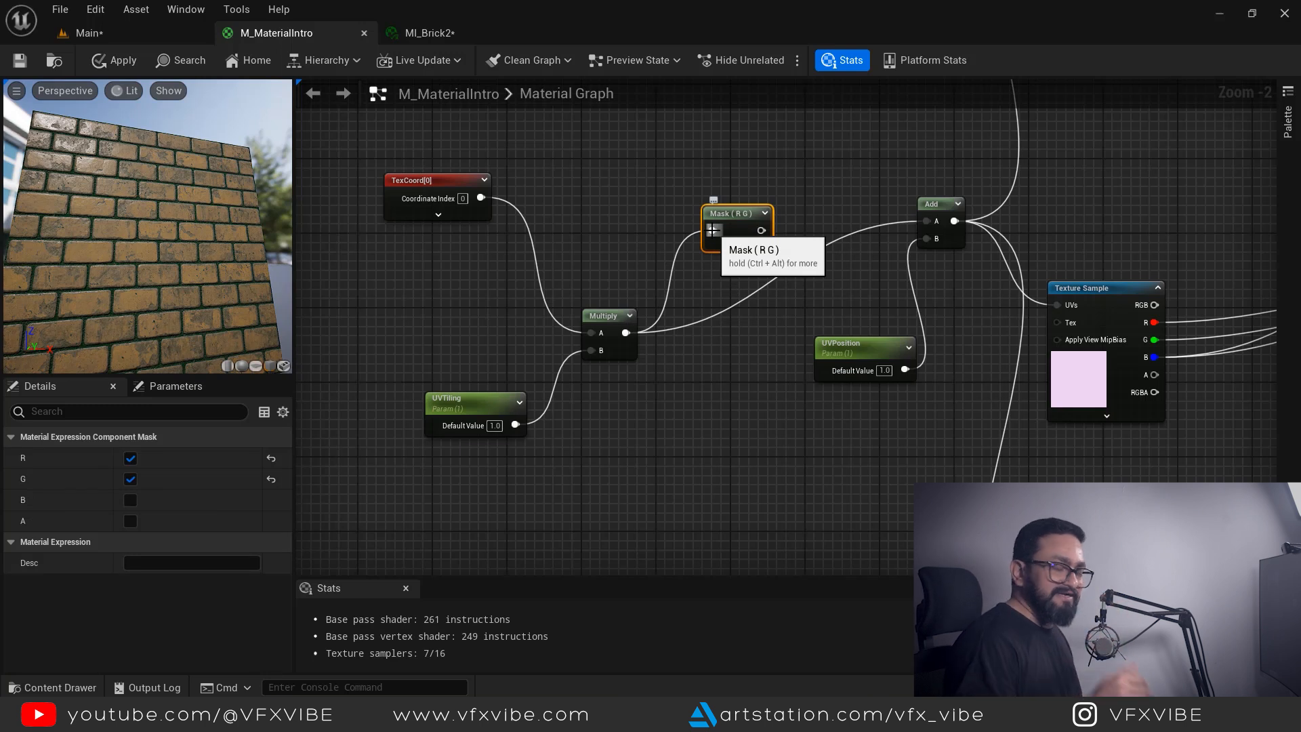
left_click(130, 480)
left_click_drag(732, 209, 723, 153)
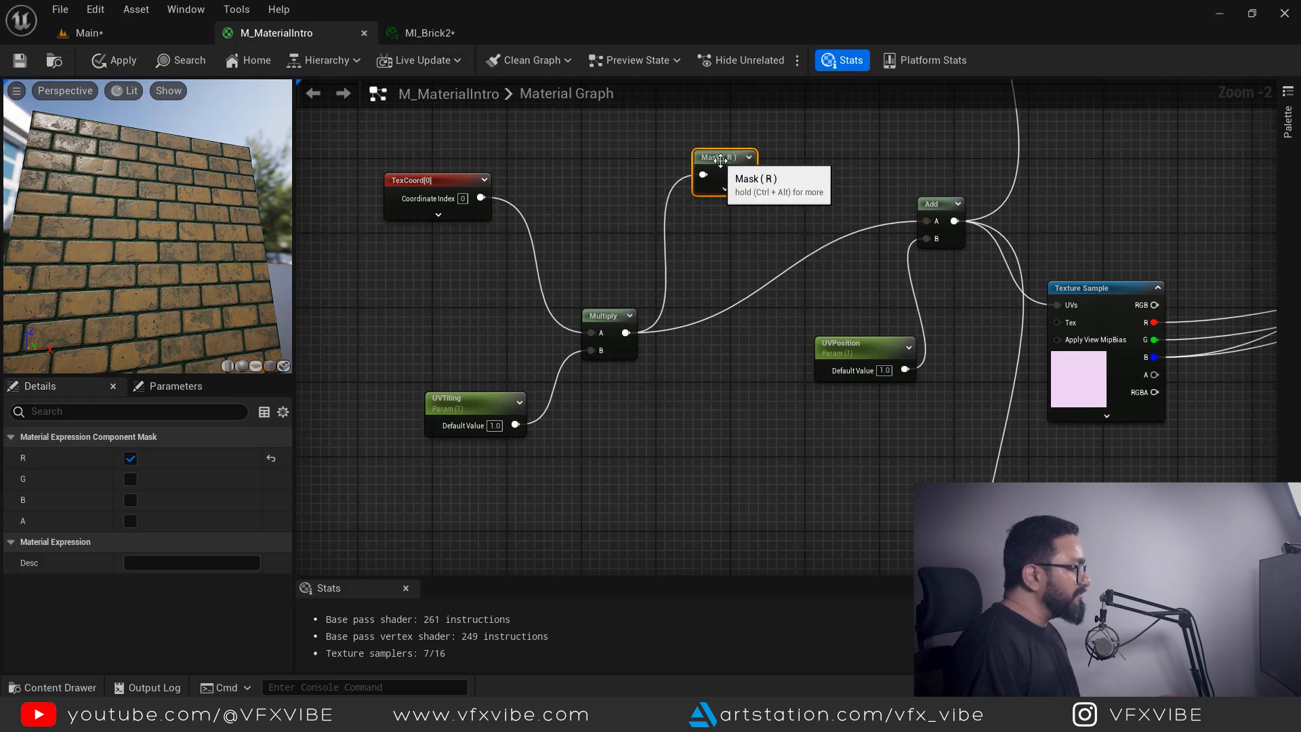
Duplicate the mask below the original, feed it from Multiply, and limit the copy to the G channel
key("ctrl+d")
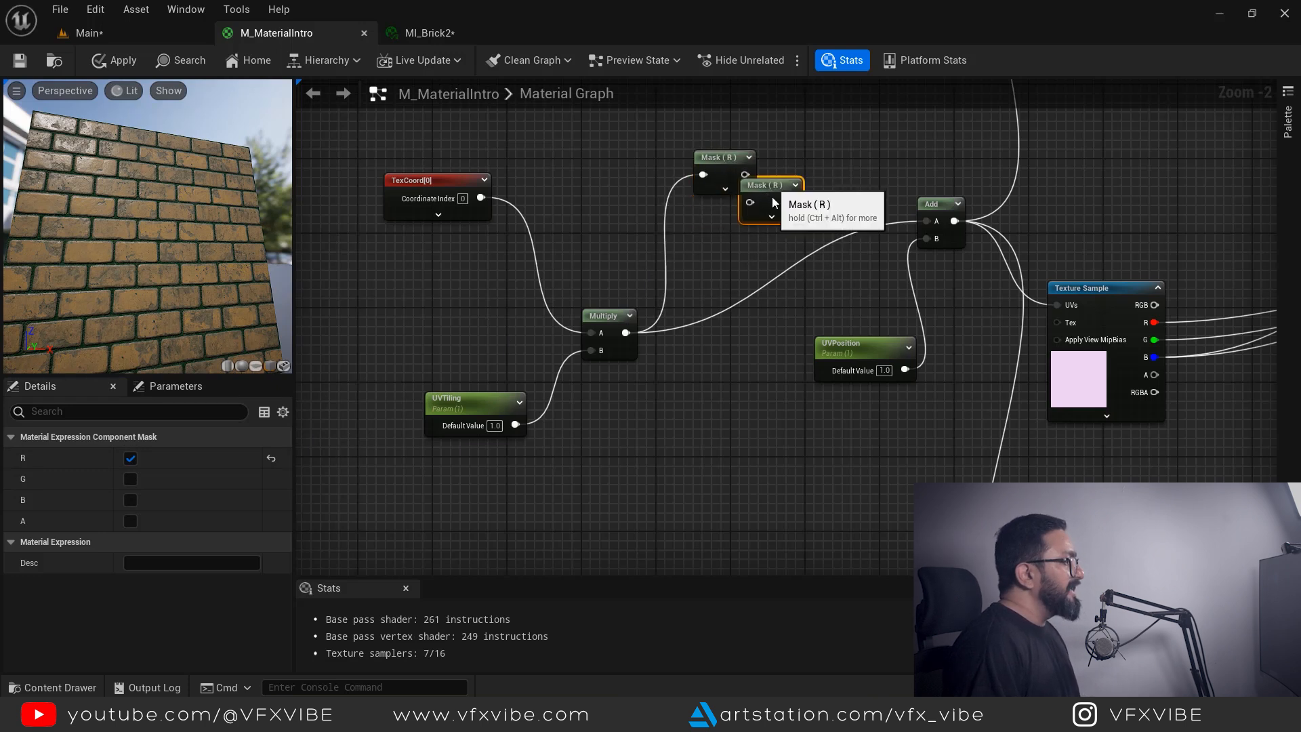
left_click_drag(772, 204, 717, 418)
left_click_drag(650, 376, 692, 414)
left_click_drag(703, 401, 724, 421)
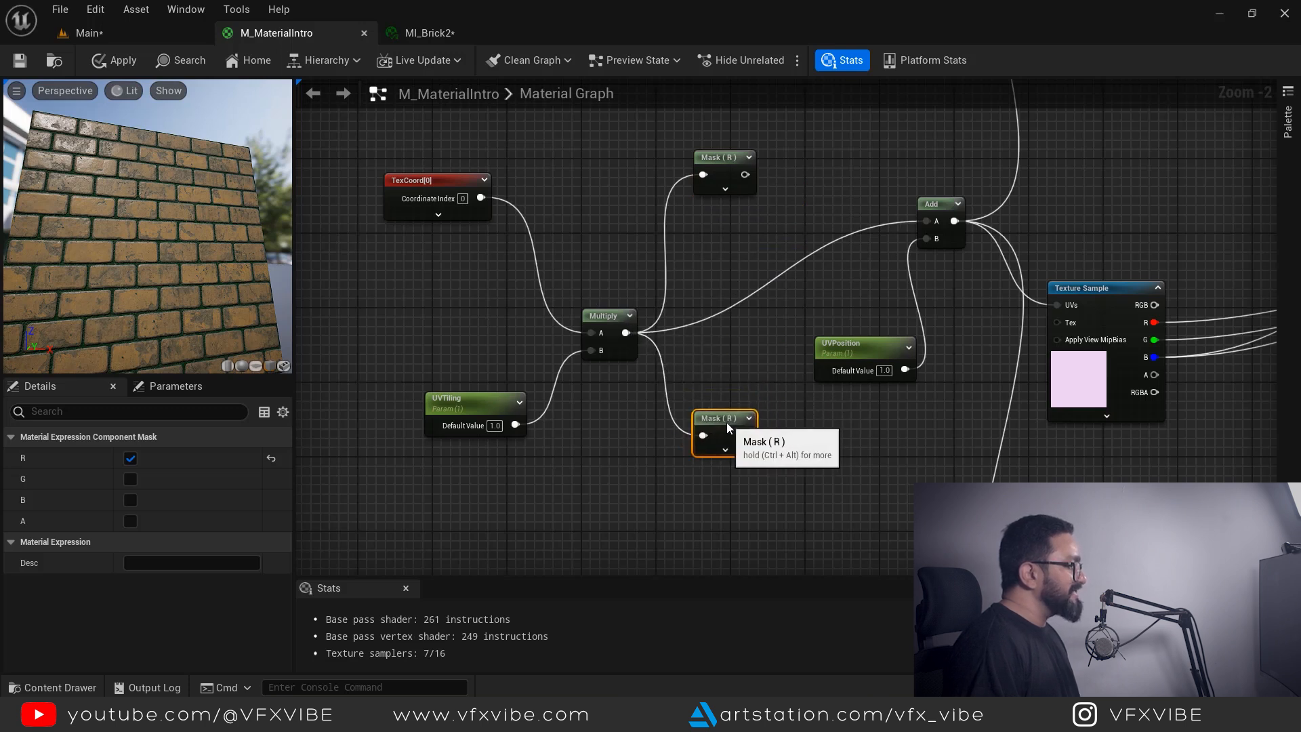
left_click(131, 479)
left_click(131, 459)
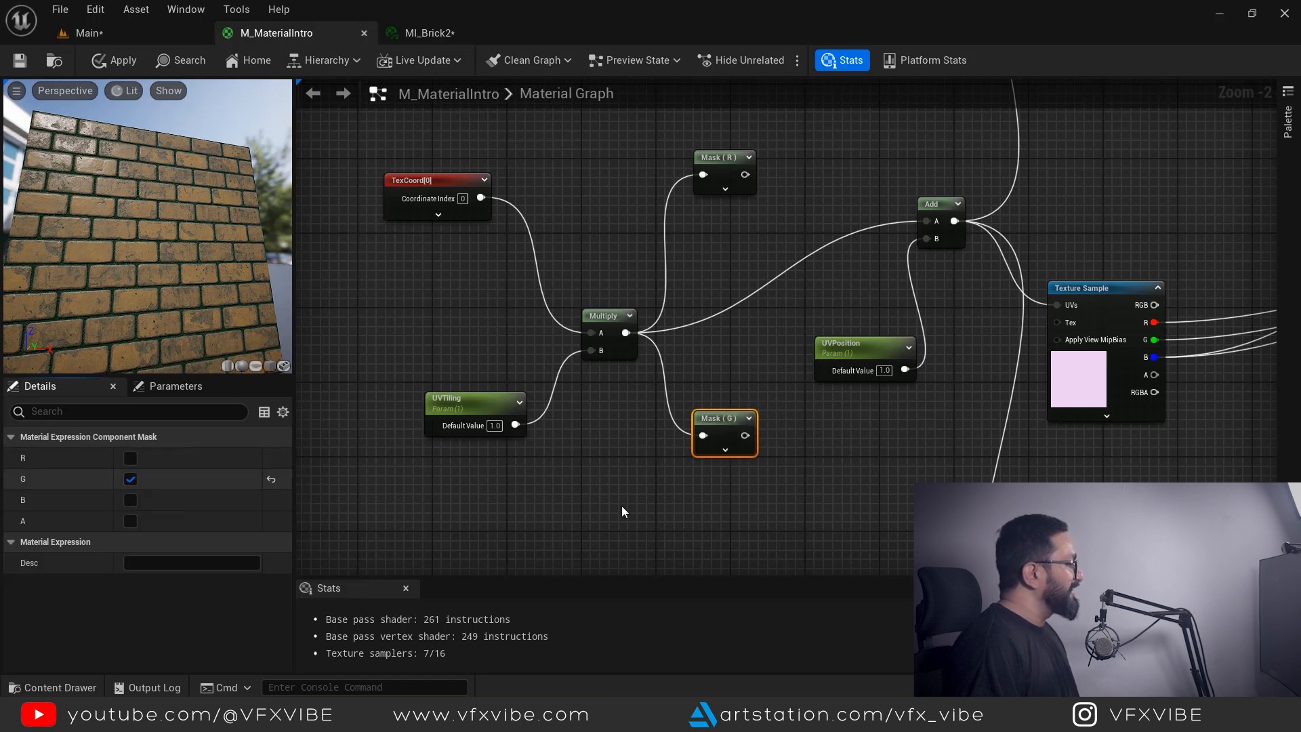
left_click_drag(732, 434, 734, 440)
left_click_drag(725, 162, 727, 171)
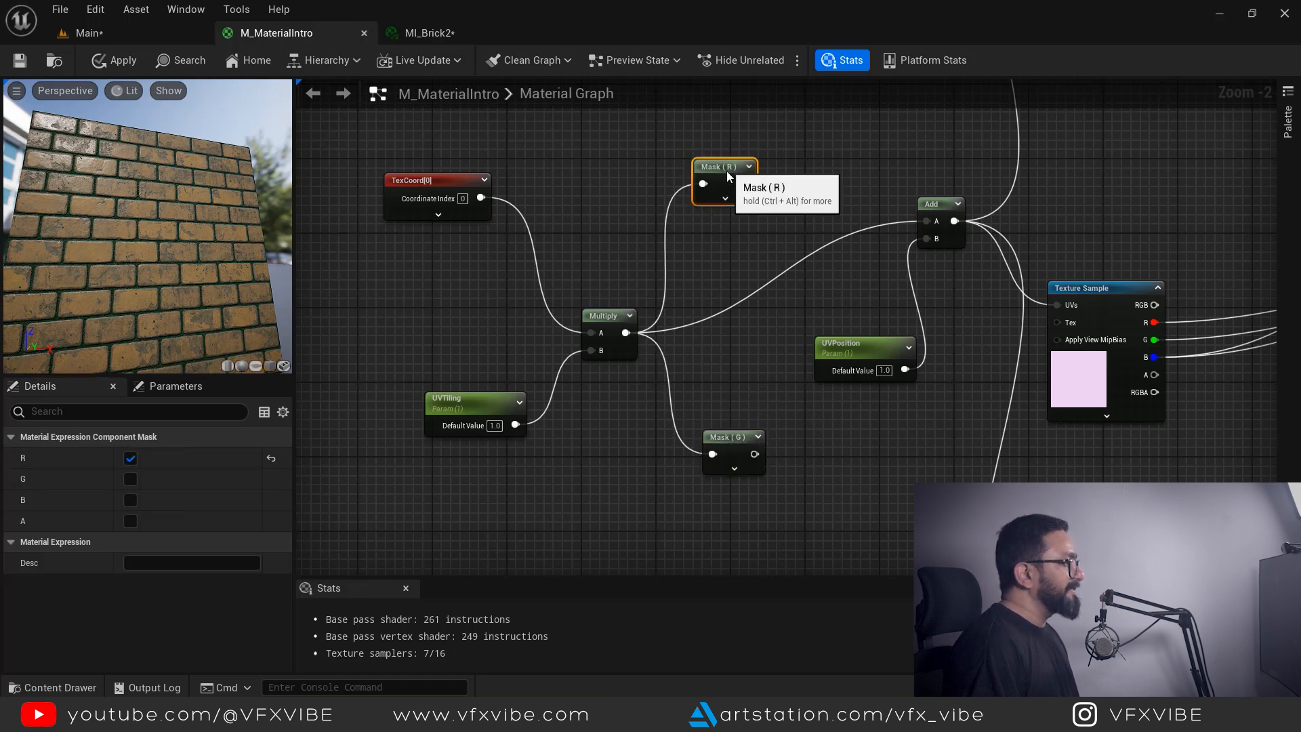
Place a new Add node beside Mask (R) and connect the mask's output to its A input
left_click(875, 178)
left_click(834, 166)
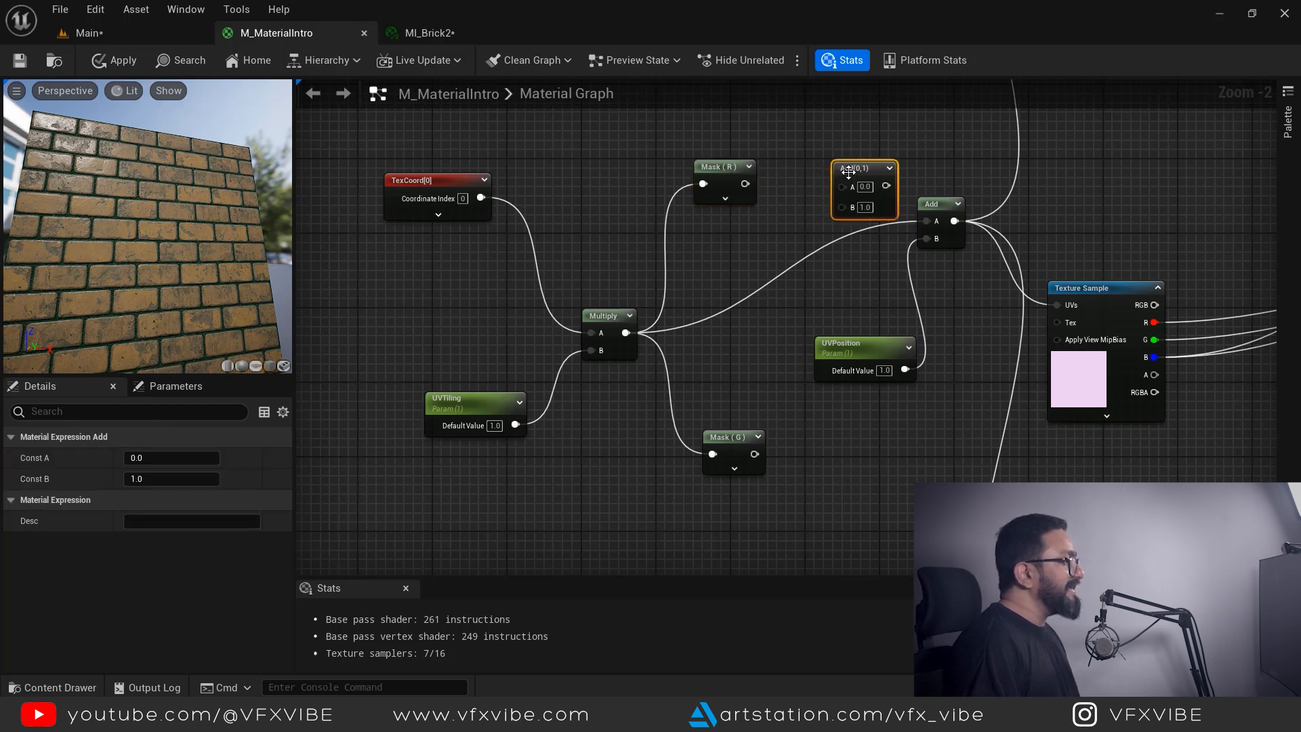
left_click_drag(745, 184, 824, 166)
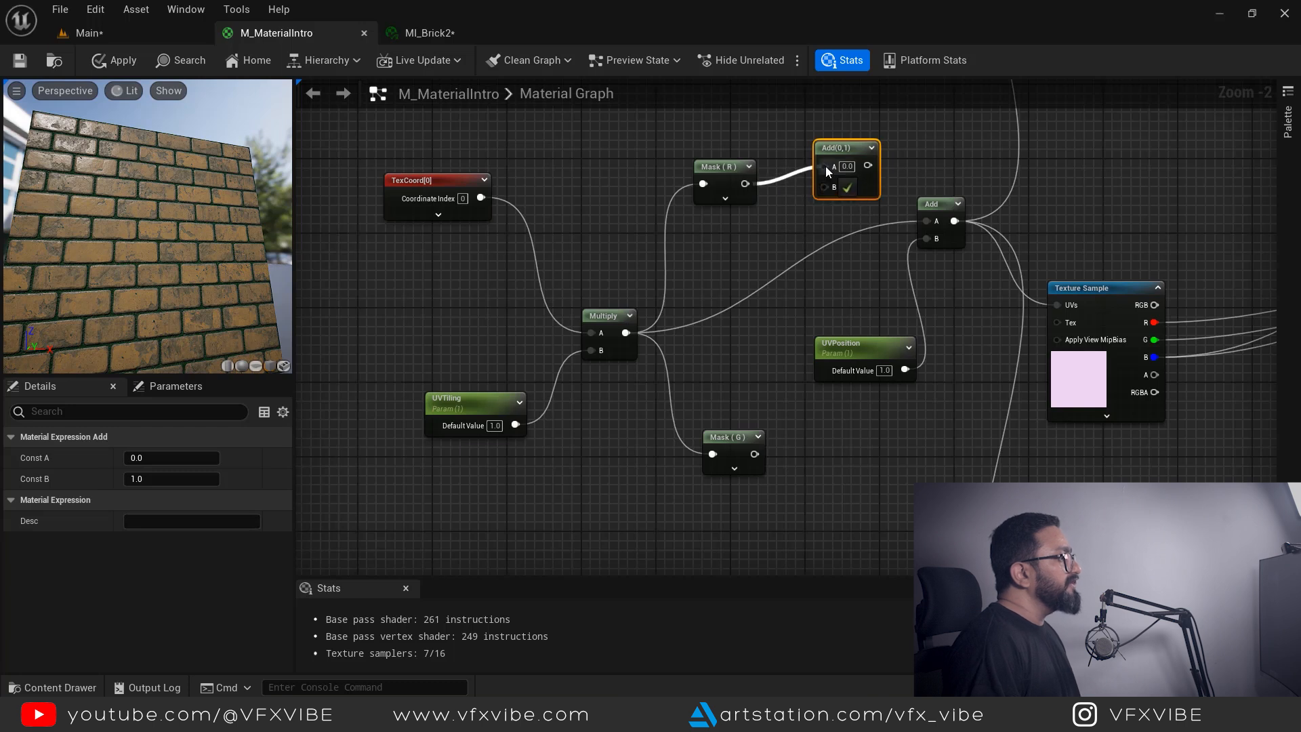
Duplicate the UVPosition parameter, connect the copy to the new Add node's B input, and rename it UPosition
left_click(852, 345)
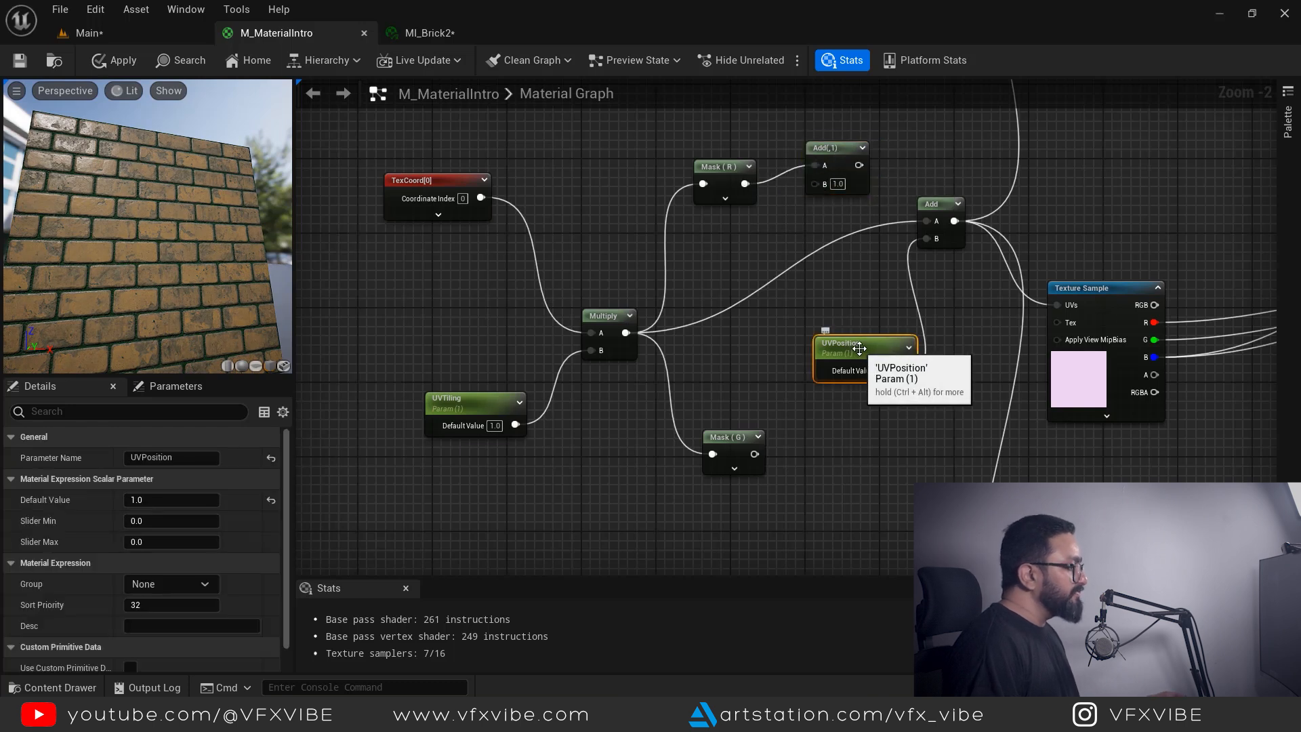
key("ctrl+d")
left_click_drag(794, 290, 816, 183)
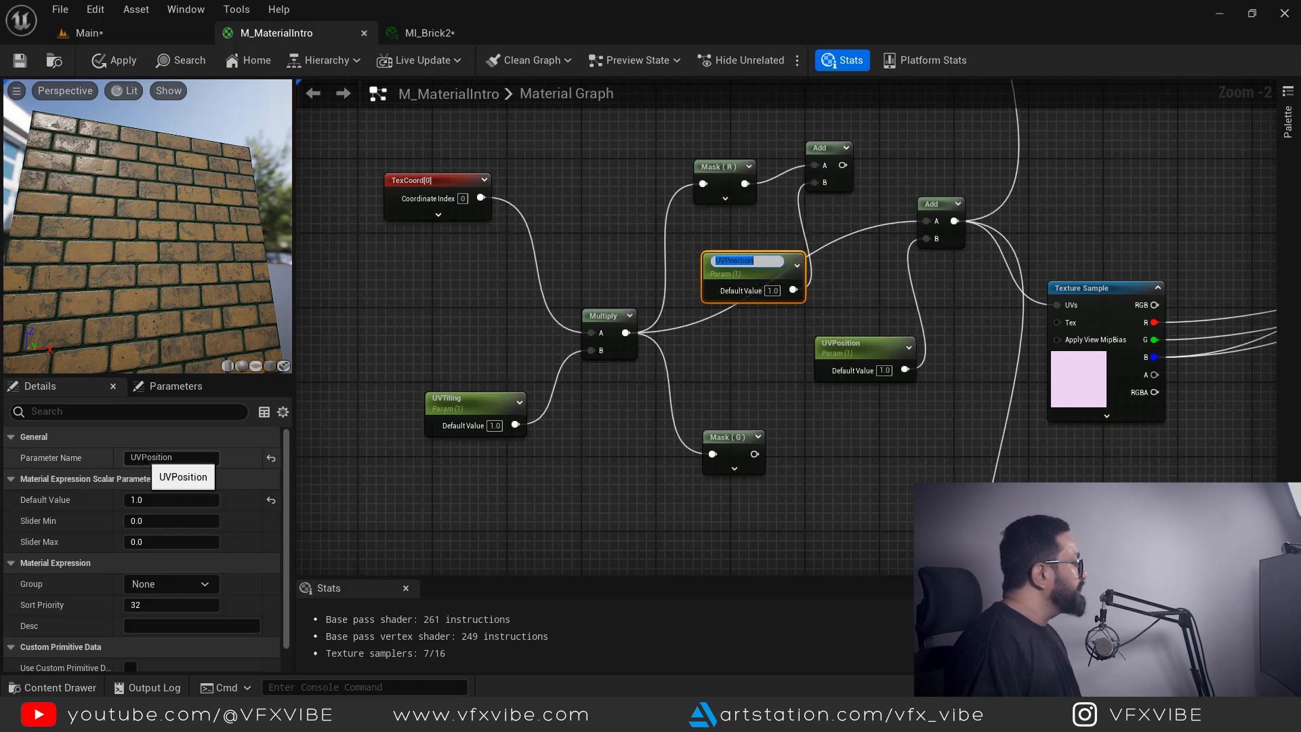
left_click(150, 459)
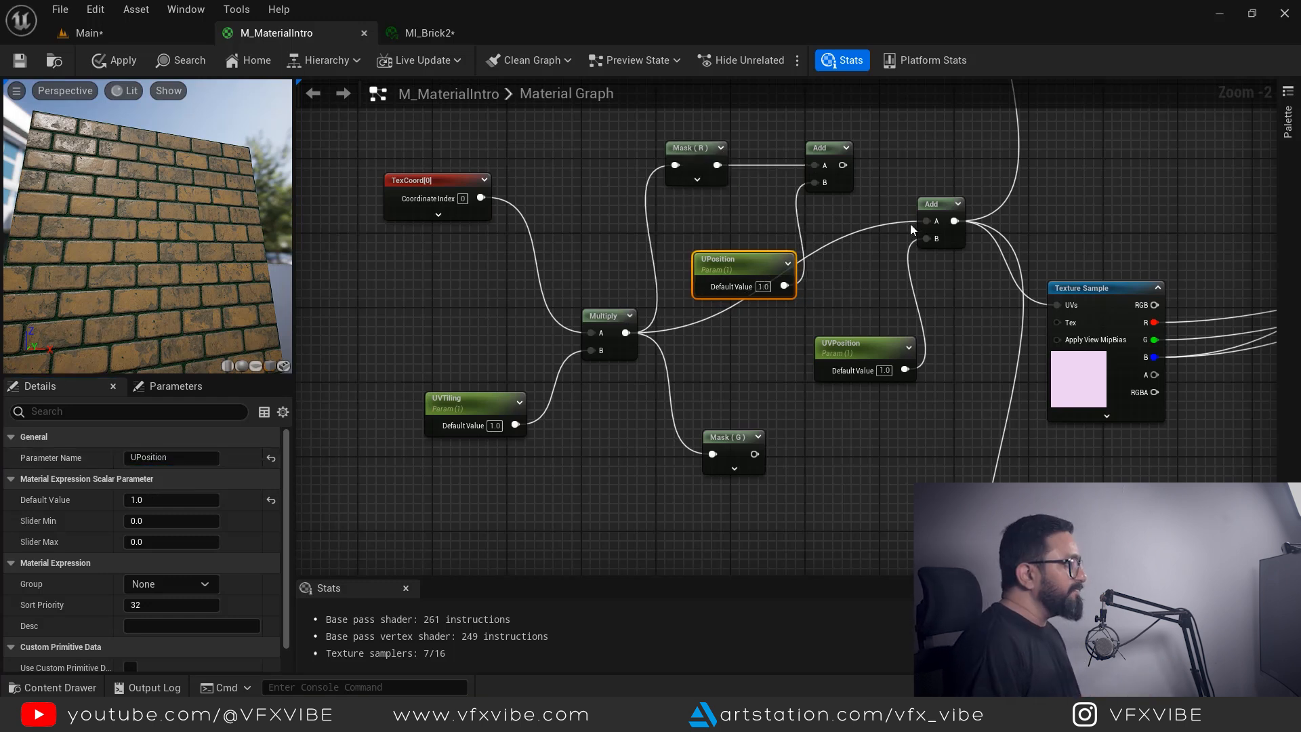
Disconnect Multiply from the original Add node, move that Add with UVPosition beside Mask (G), and connect the mask to input A
left_click(921, 223, "alt")
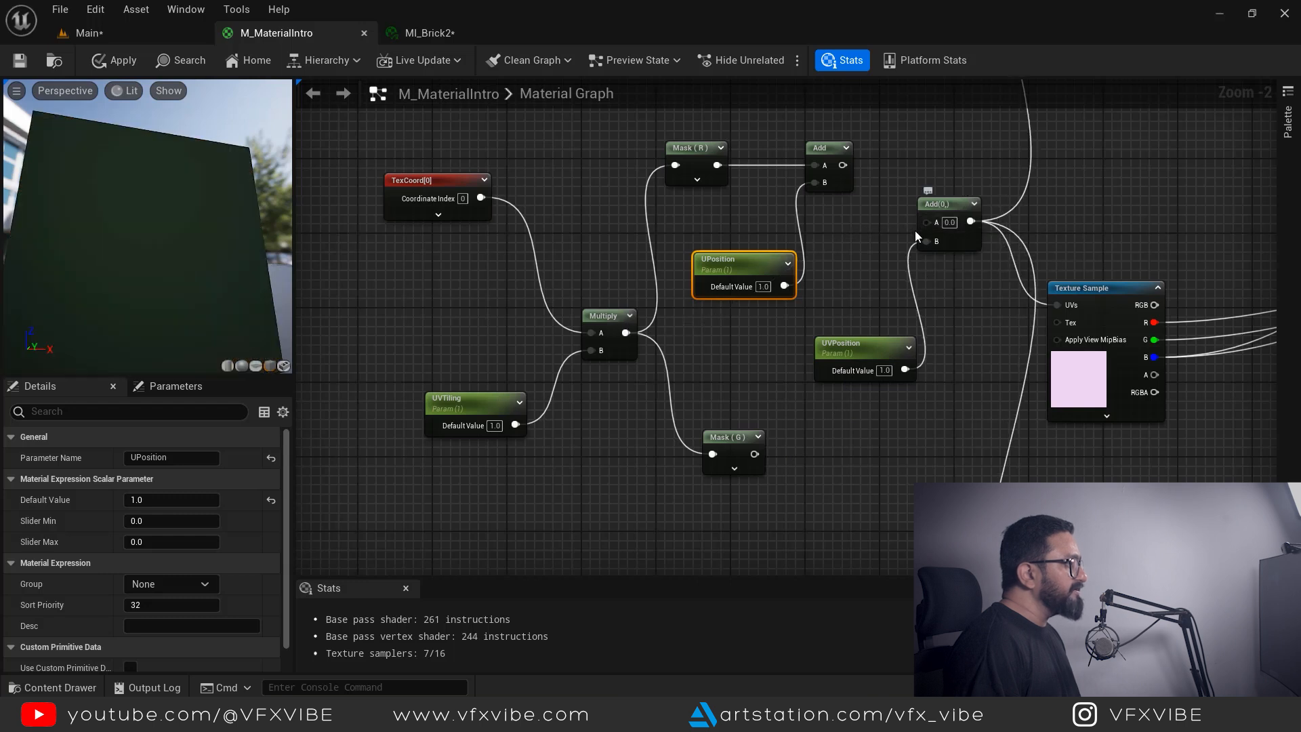
left_click(918, 236)
left_click_drag(931, 233, 857, 429)
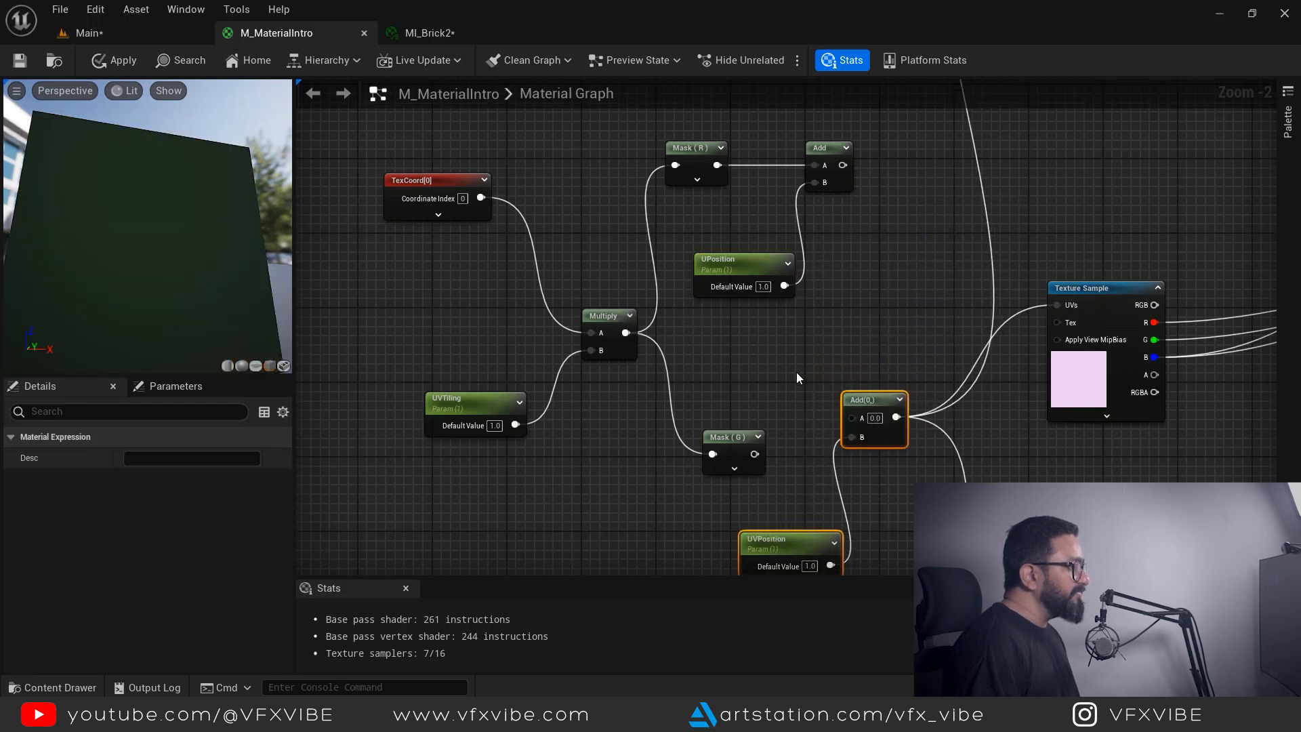
left_click_drag(756, 454, 852, 418)
Rename the UVPosition parameter on the Mask (G) branch as VPosition
left_click(777, 548)
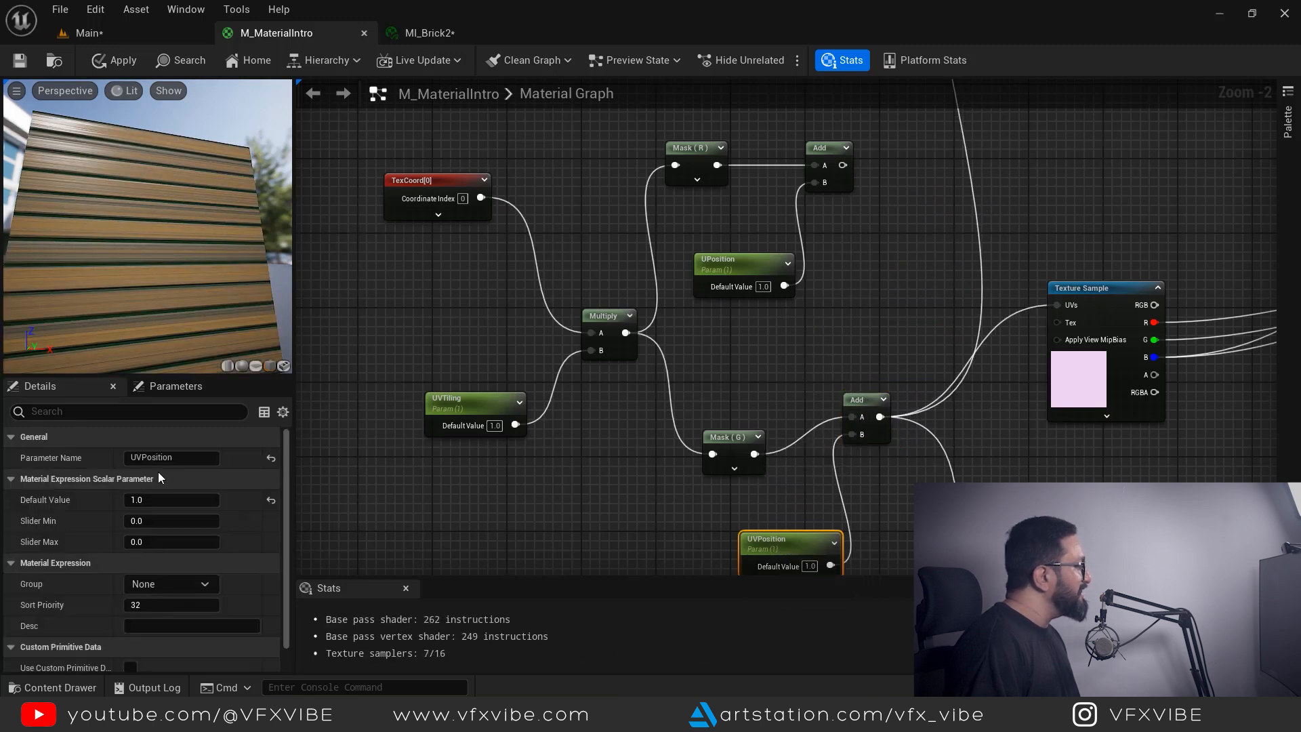
left_click(165, 459)
left_click(130, 458)
key("Delete")
key("Return")
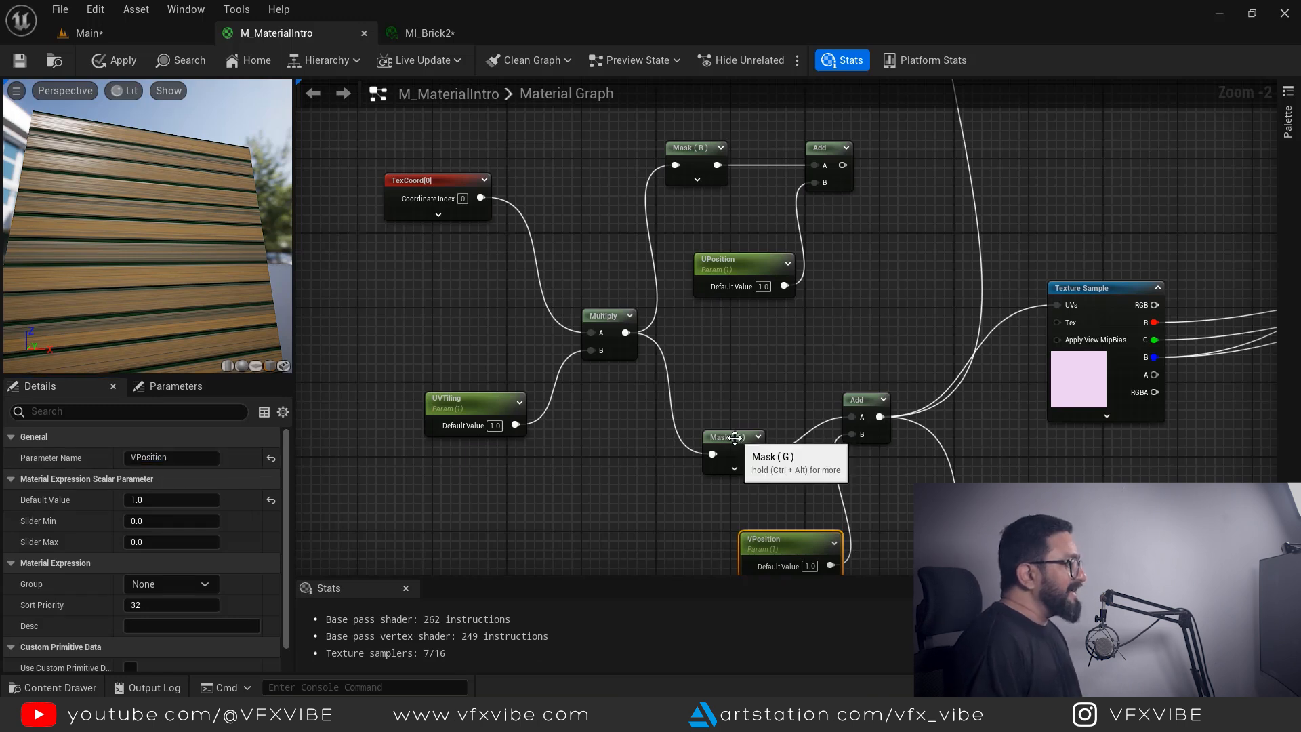
Tidy the two mask nodes and align the upper Add node with Mask (R)
left_click_drag(738, 437, 718, 438)
left_click_drag(691, 159, 699, 187)
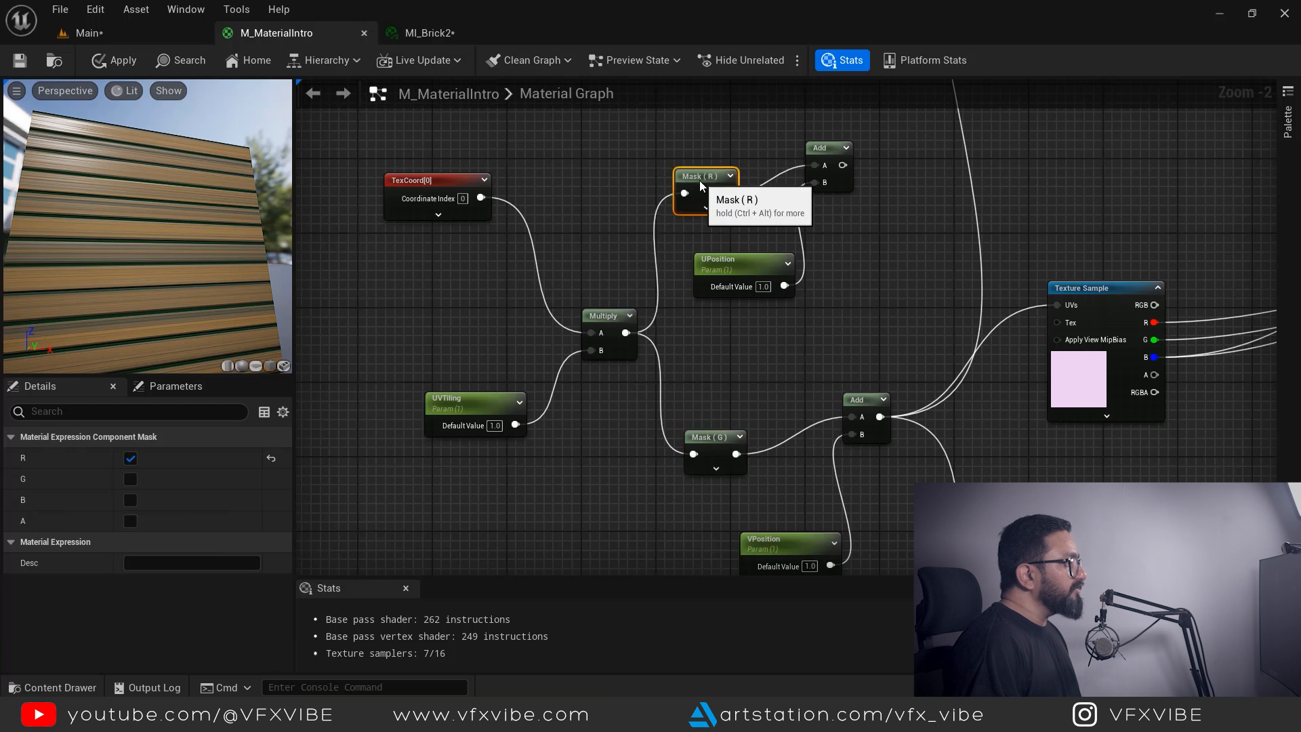
left_click(721, 435)
left_click_drag(828, 165, 828, 175)
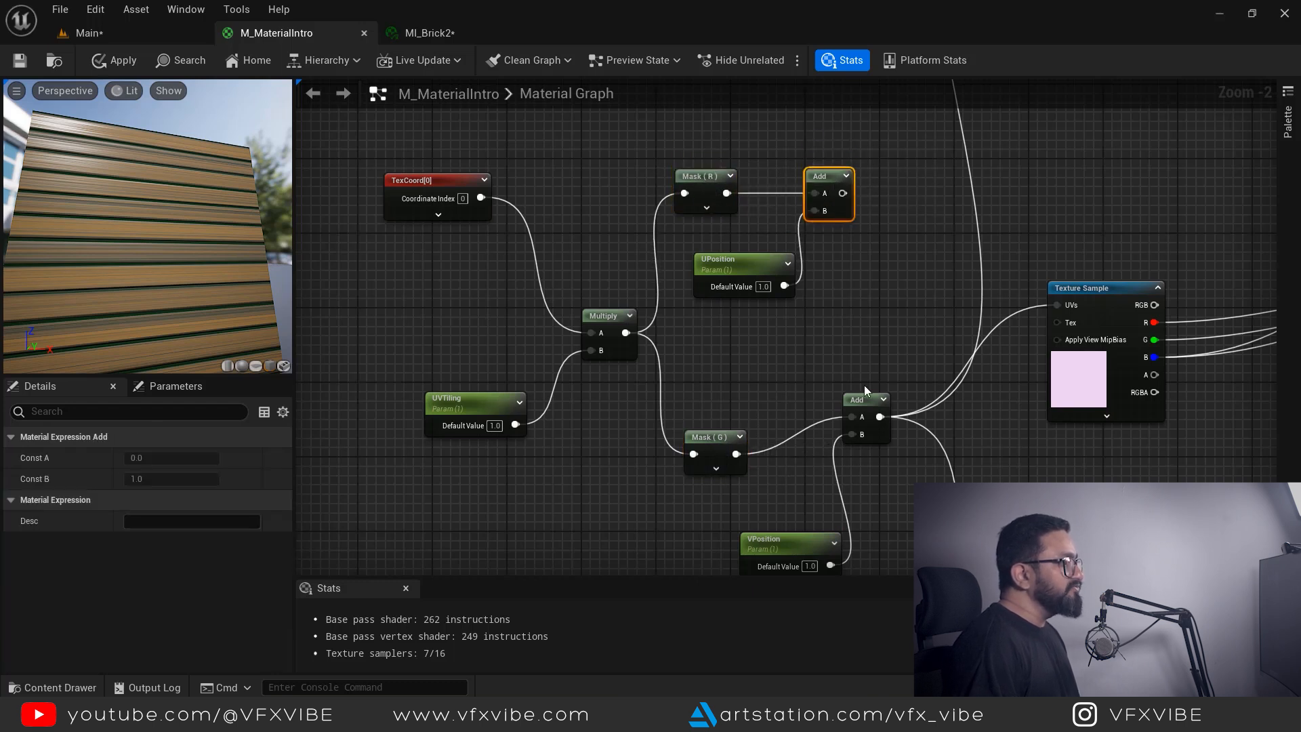
Add an AppendVector node with the R branch's Add in A and the G branch's in B, and route its output to the texture UVs
left_click(890, 280)
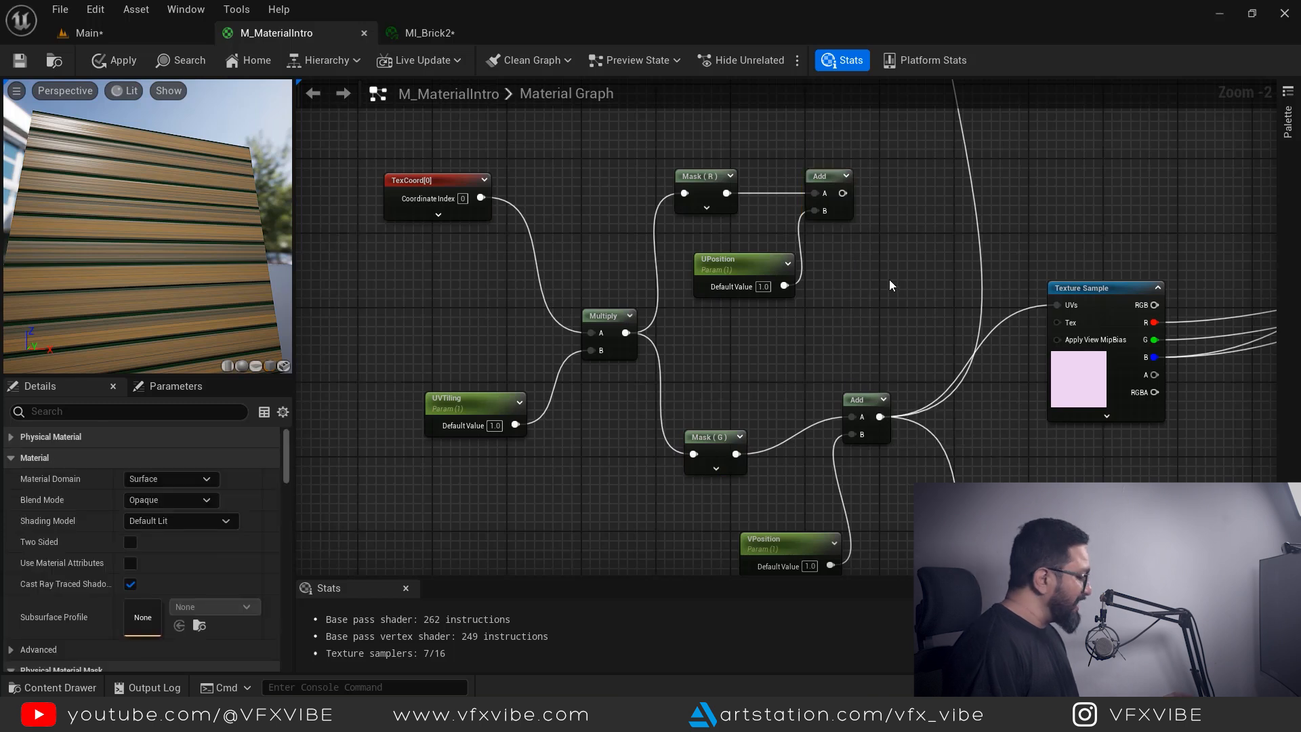
right_click(890, 284)
type("appen")
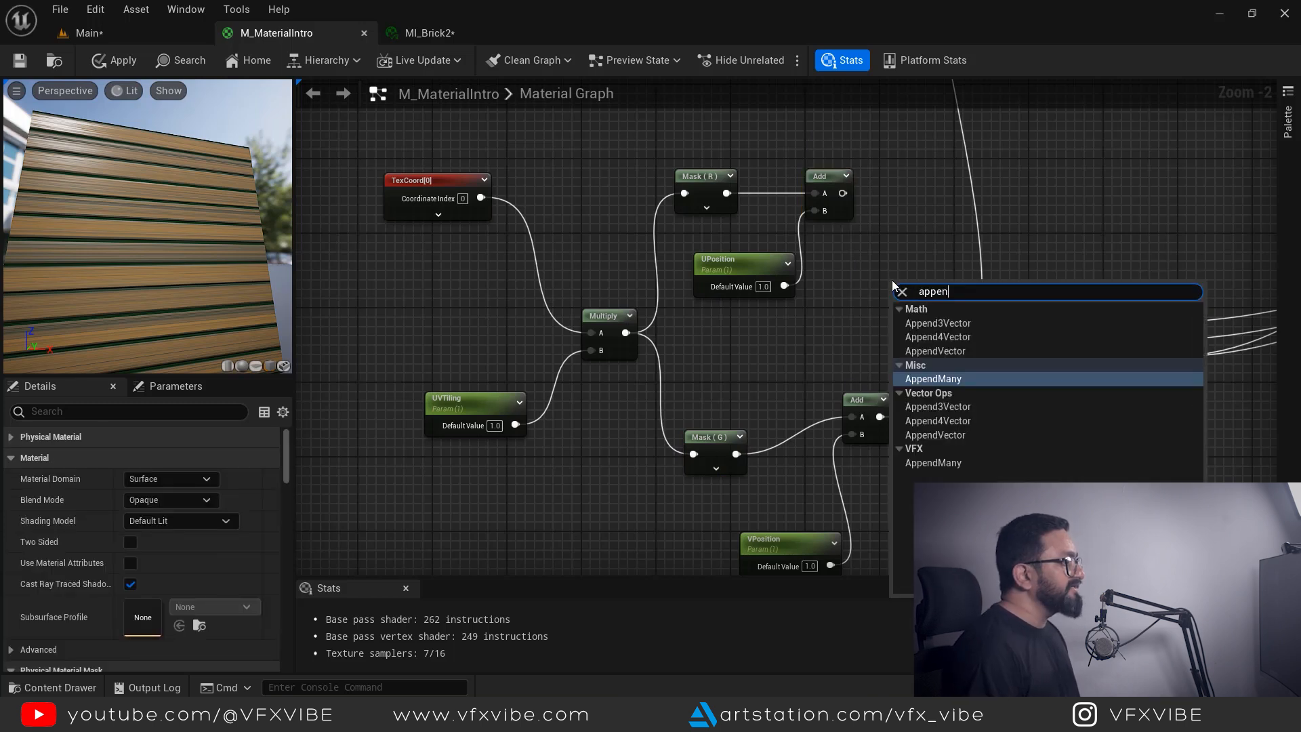
left_click(943, 352)
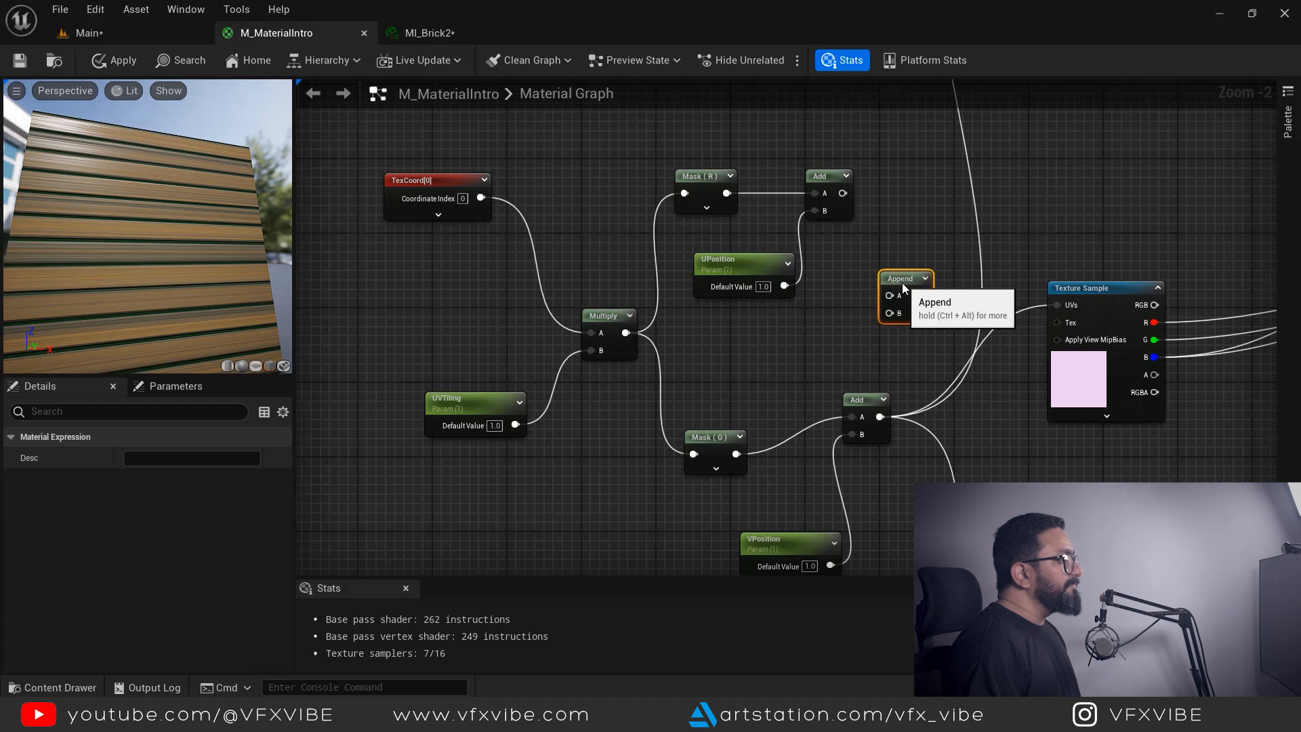
left_click_drag(843, 193, 885, 296)
left_click_drag(880, 417, 889, 313)
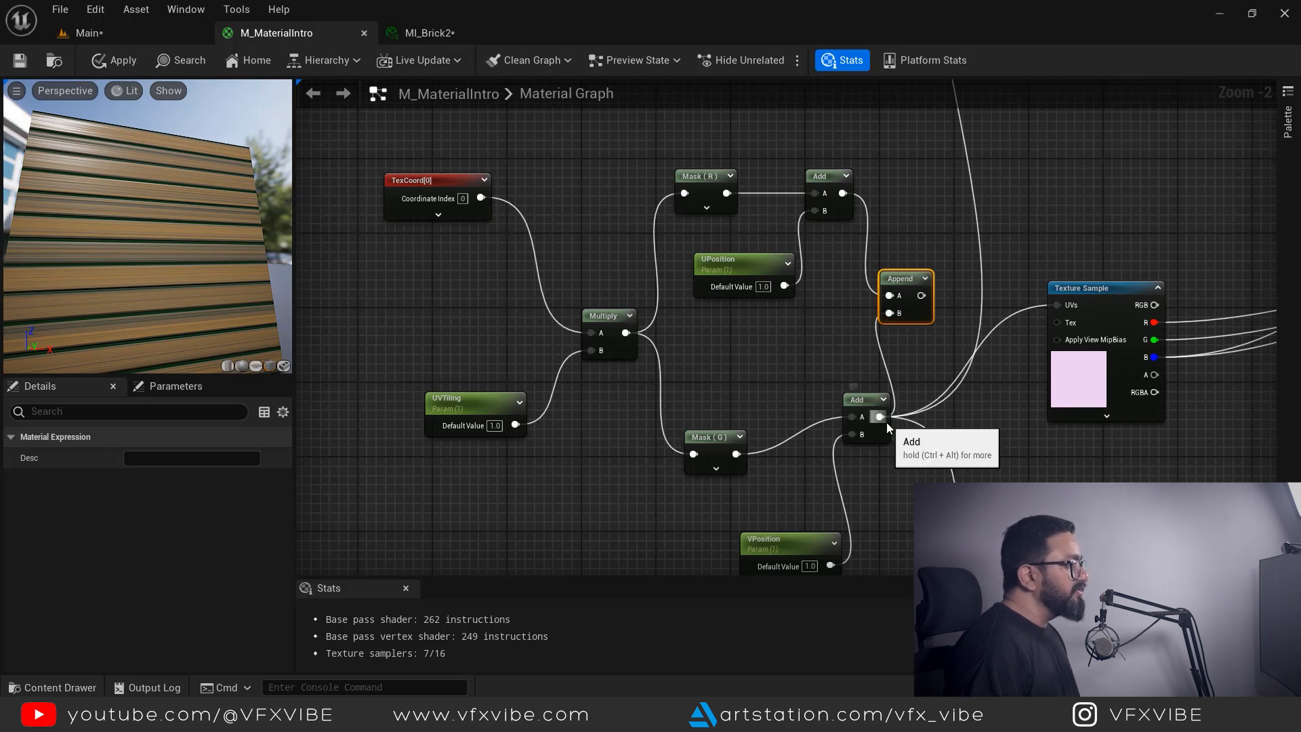
left_click_drag(880, 417, 922, 296, "ctrl")
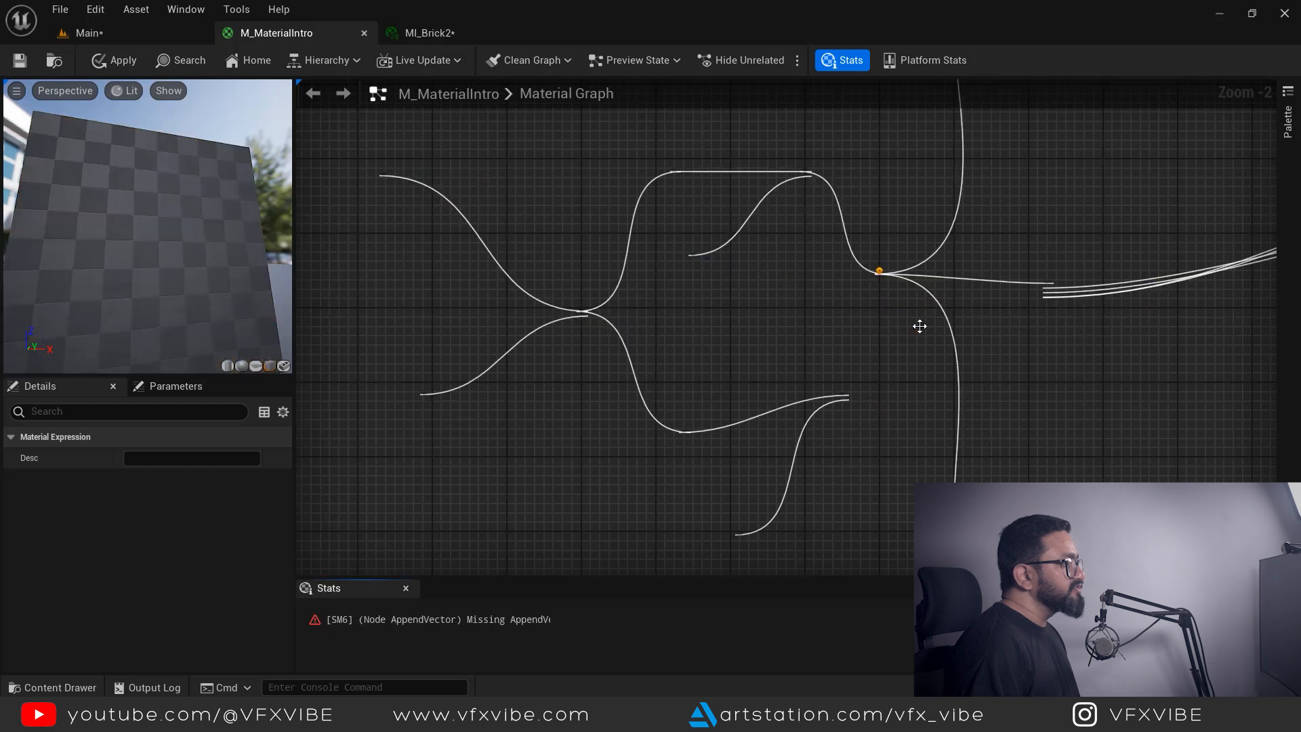
left_click_drag(886, 410, 889, 313)
Tidy the lower Add node and the UPosition and VPosition parameters so both branches line up before Append
left_click_drag(862, 403, 835, 404)
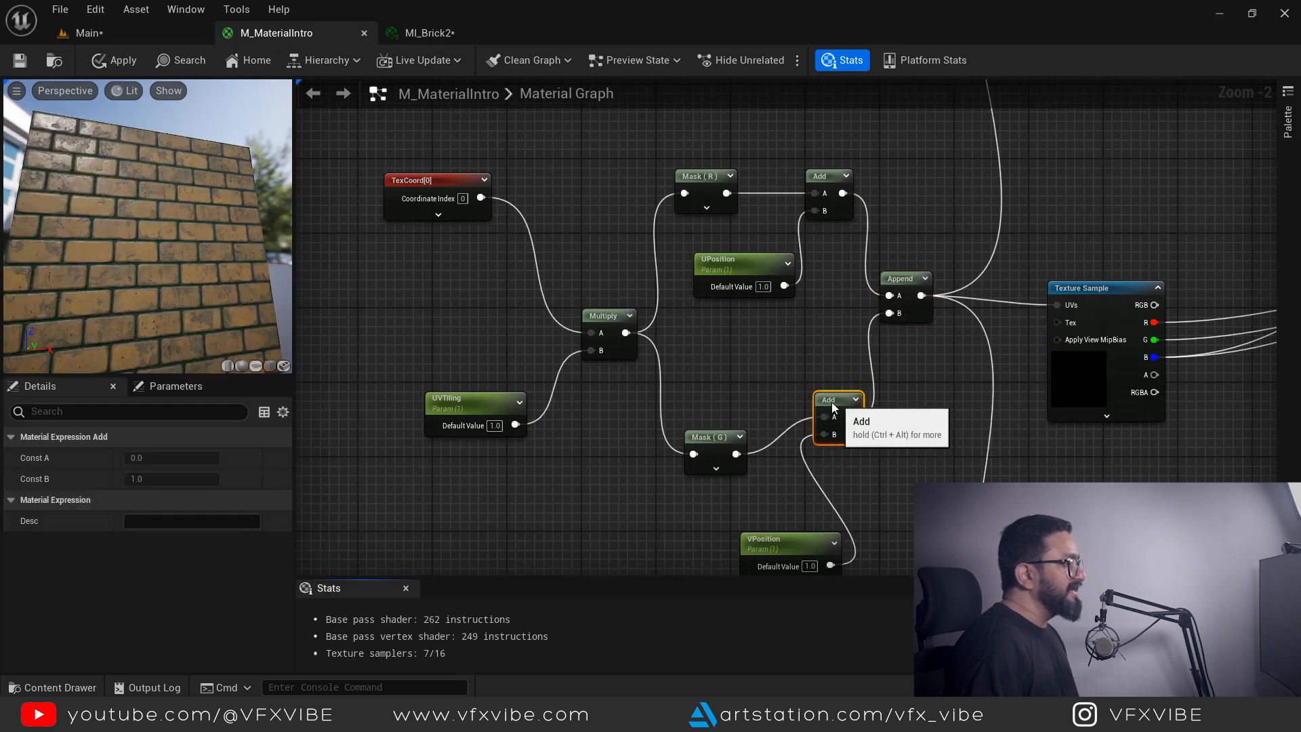
left_click_drag(786, 549, 722, 540)
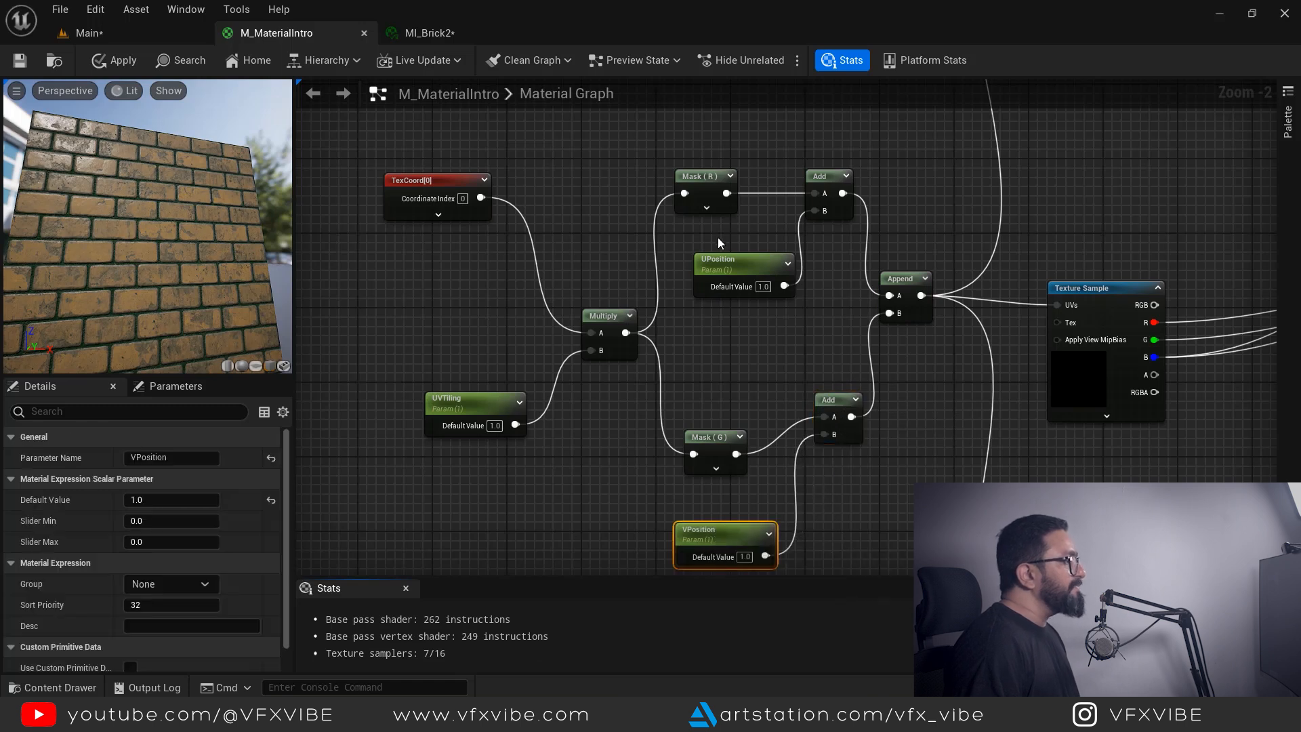
left_click_drag(733, 266, 723, 266)
left_click_drag(706, 535, 696, 535)
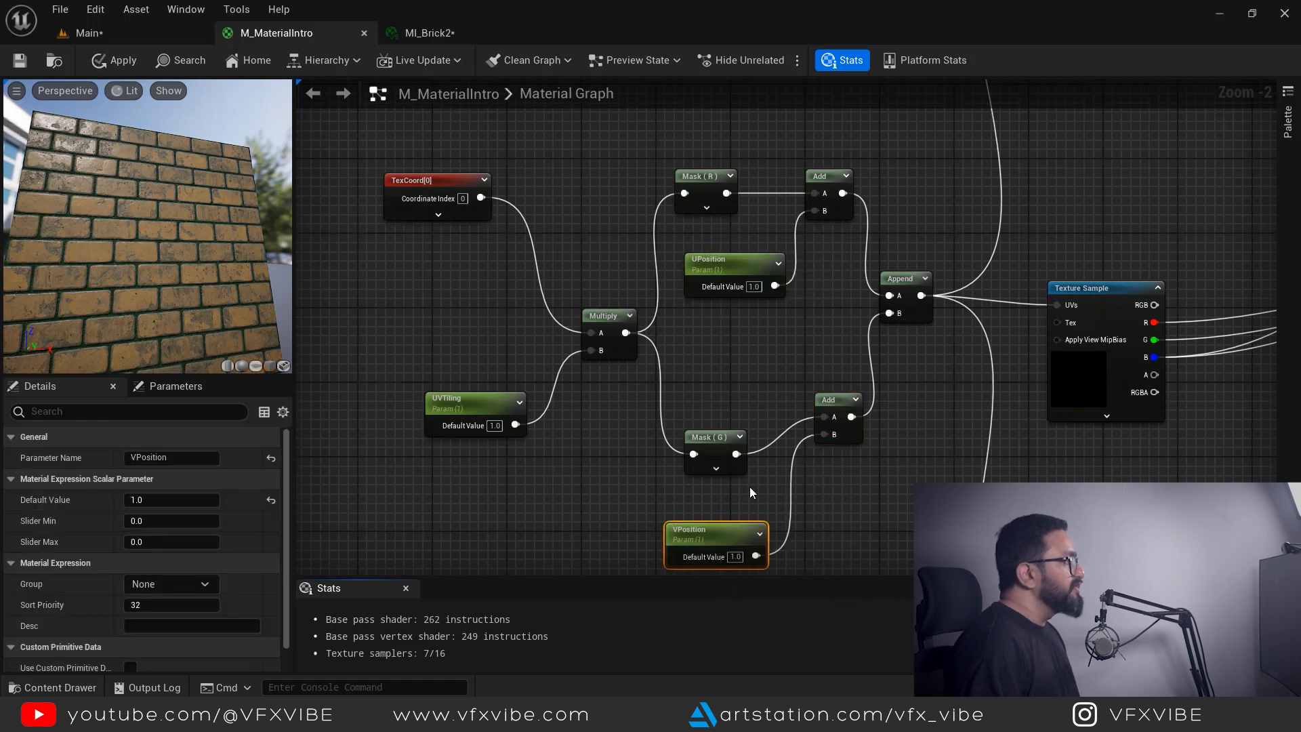
Save the material and float the MI_Brick2 editor over the Main level beside the large shader ball
left_click(22, 66)
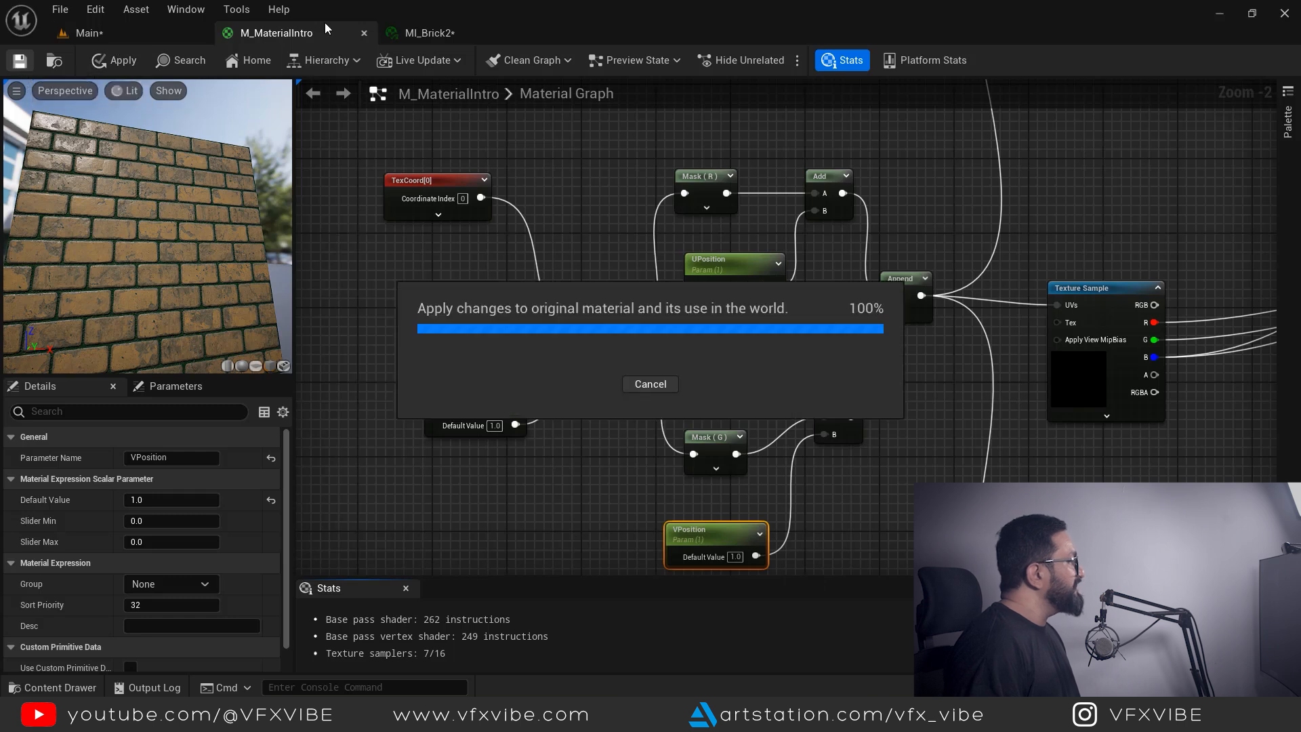
left_click(143, 42)
left_click_drag(444, 36, 523, 280)
left_click(112, 32)
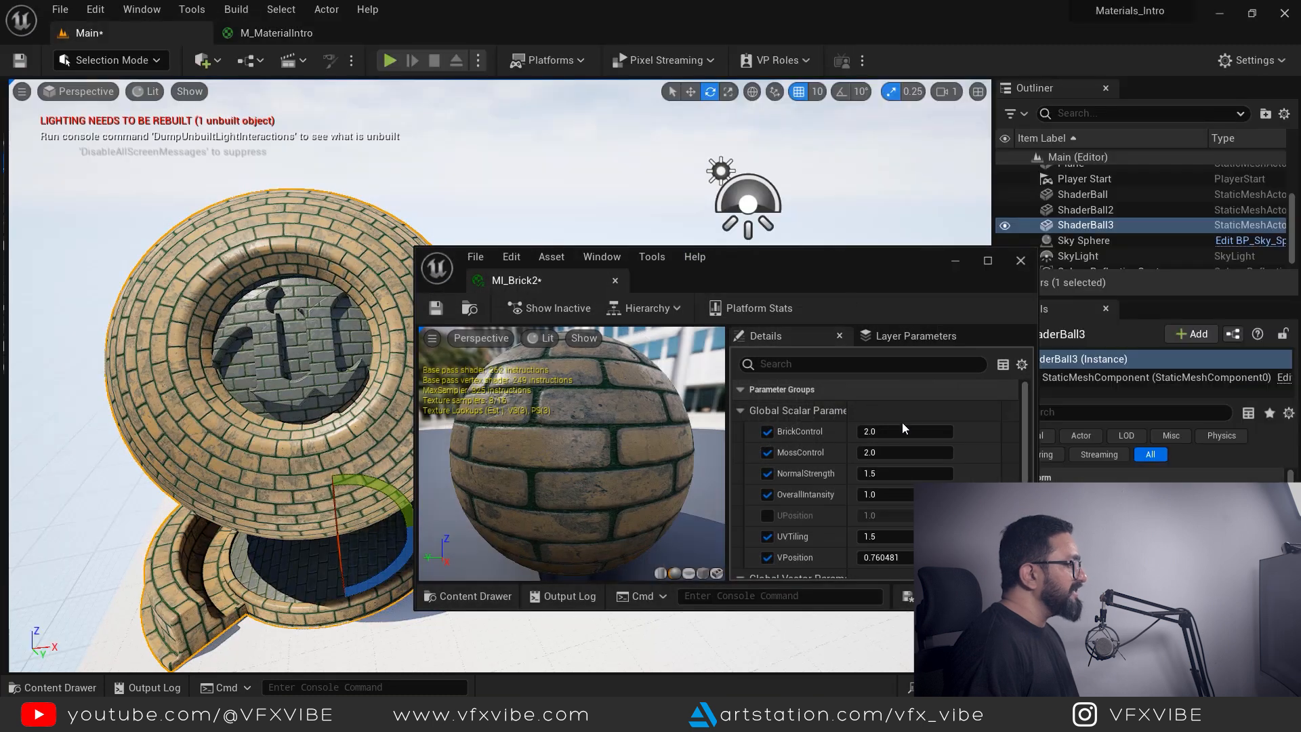
left_click_drag(825, 275, 824, 168)
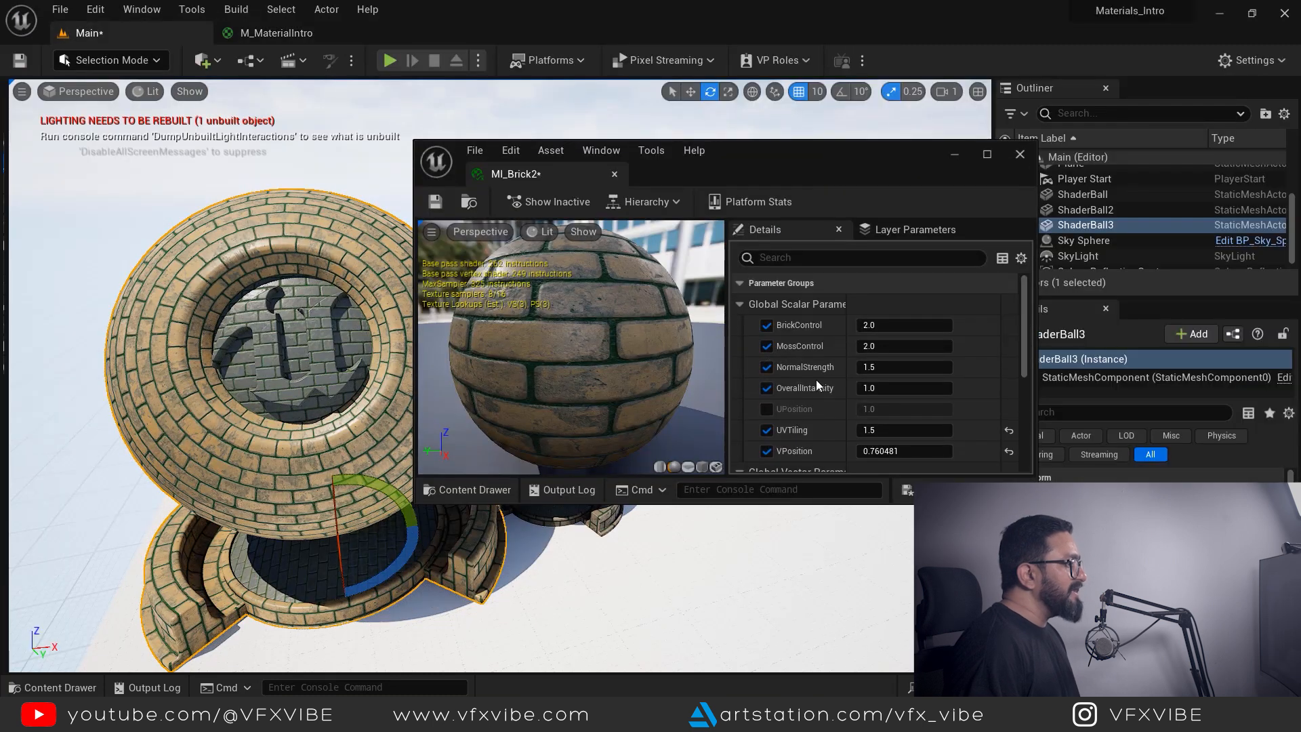
Enable MI_Brick2's UPosition override at 1.234747 and preview the material up close on a cube
left_click(767, 410)
left_click_drag(870, 410, 923, 410)
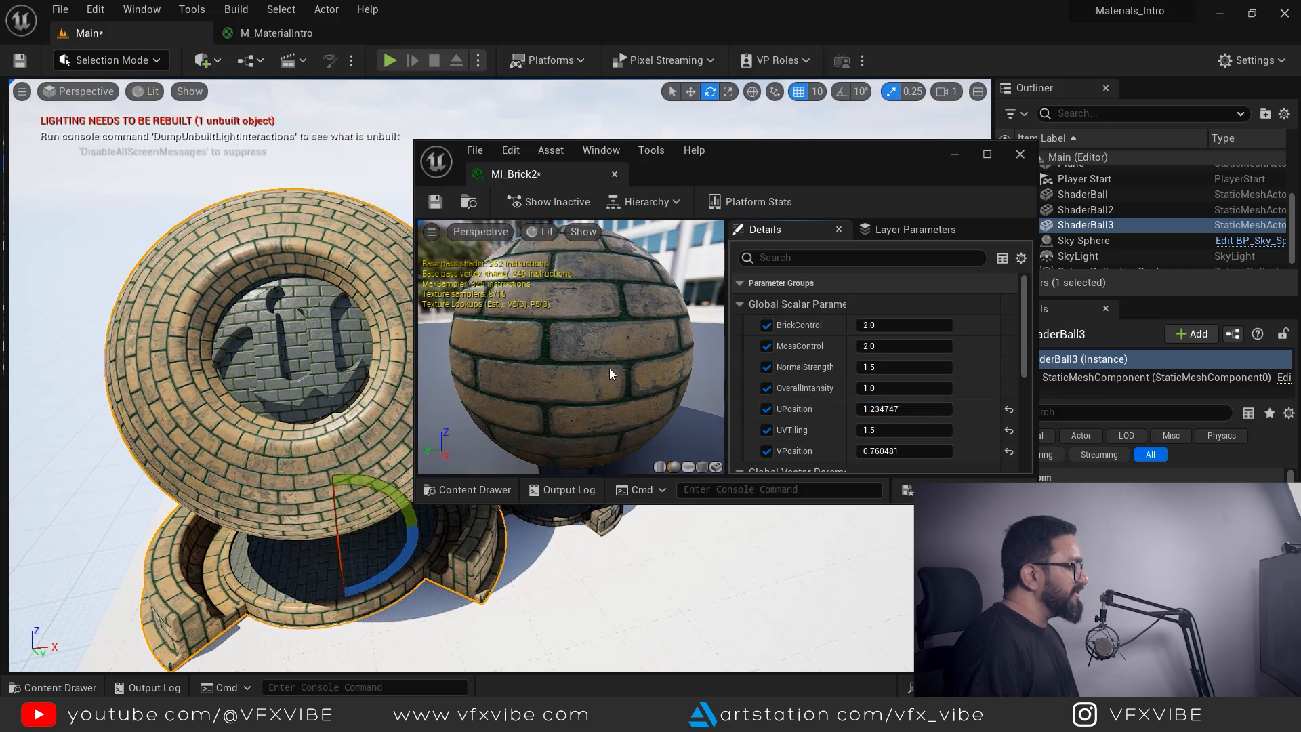
left_click(700, 467)
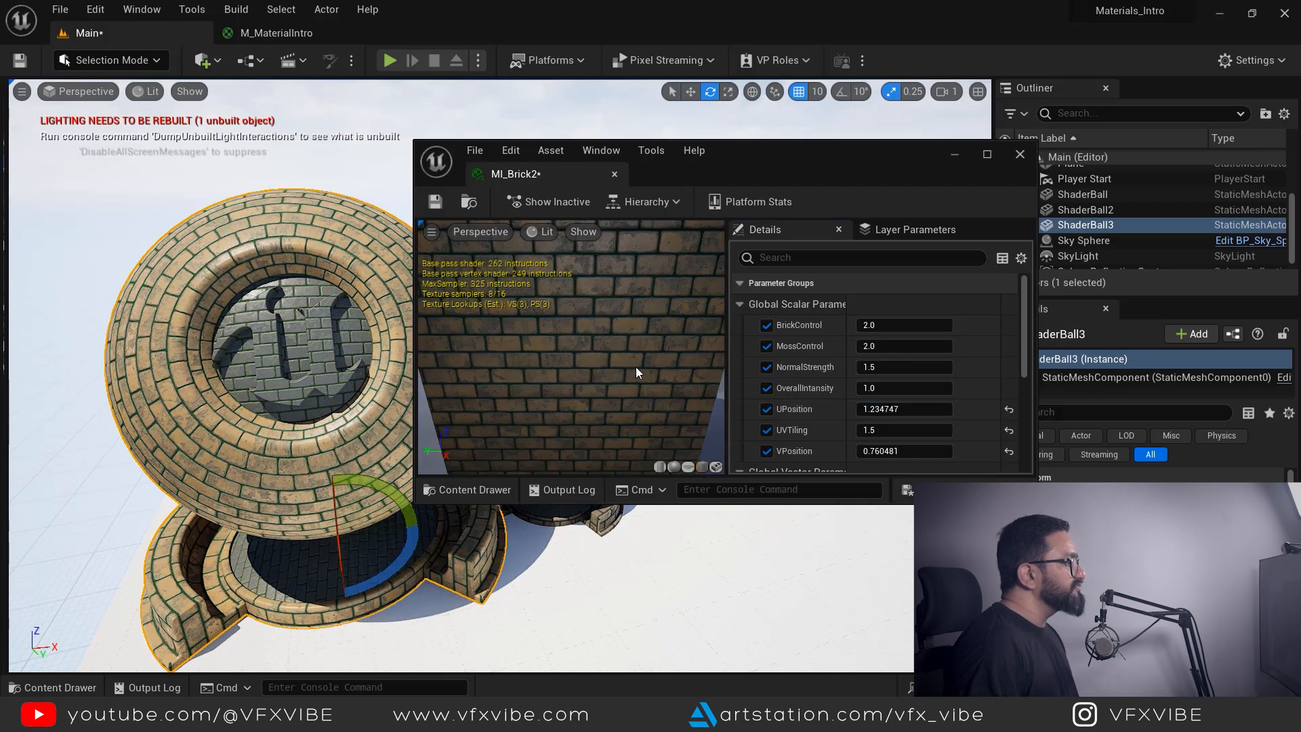
left_click_drag(581, 382, 538, 387)
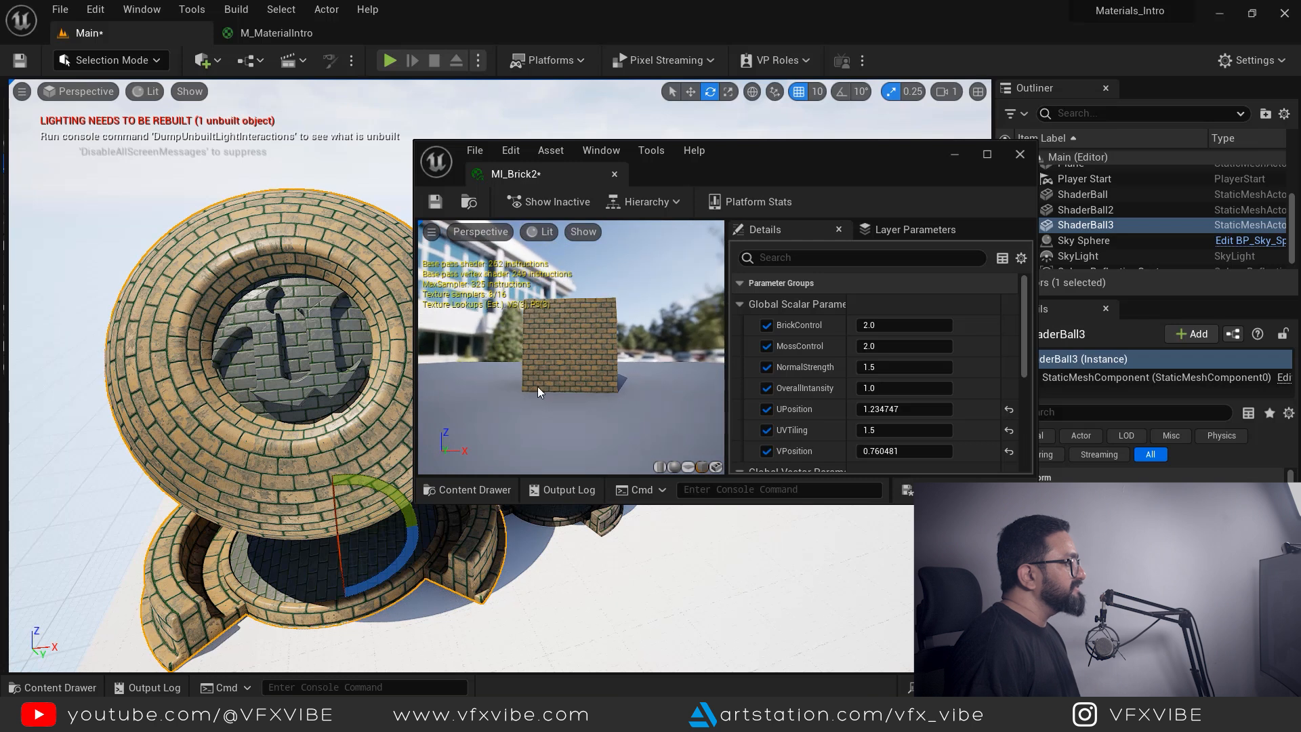
scroll(542, 390, "up", 3)
scroll(542, 385, "up", 3)
Vary MI_Brick2's offsets to UPosition 1.125056 and VPosition 0.898438, checking the brick shift on the preview cube
mouse_move(908, 409)
left_mouse_down()
mouse_move(874, 408)
mouse_move(911, 408)
left_mouse_up()
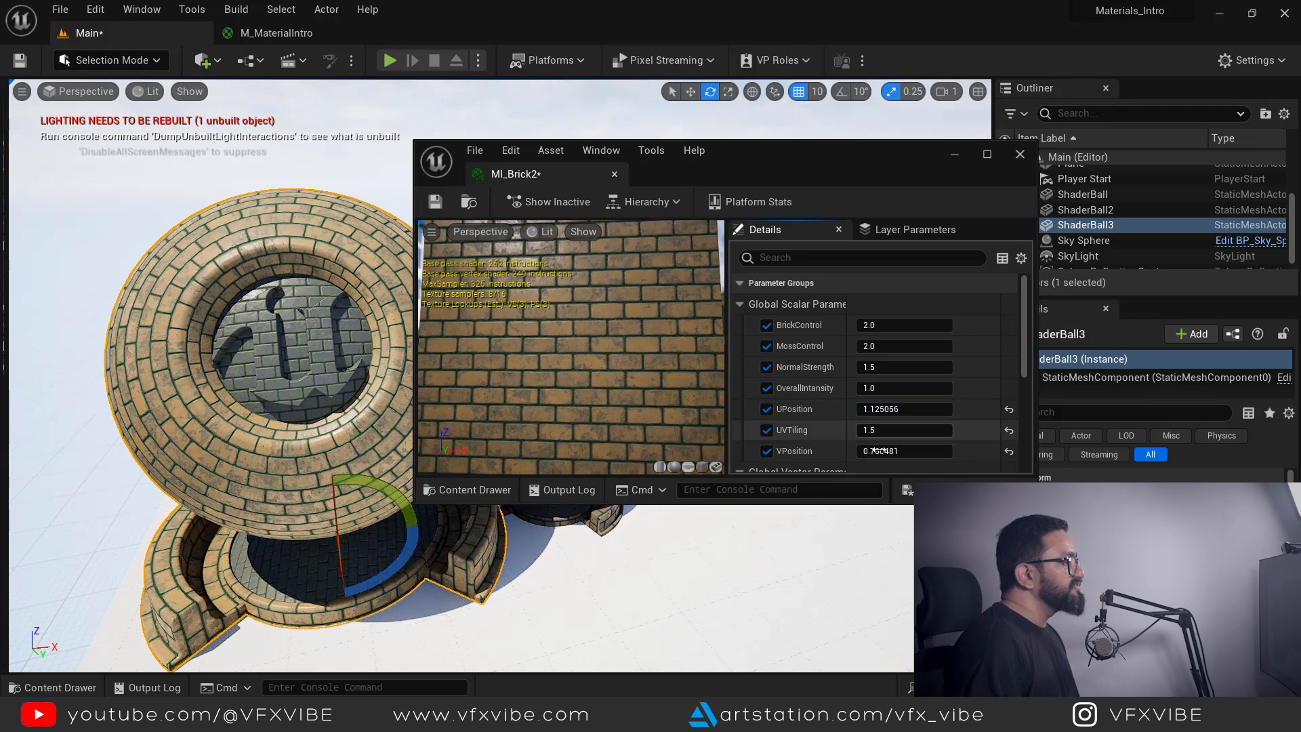
scroll(892, 449, "down", 1)
mouse_move(881, 426)
left_mouse_down()
mouse_move(929, 426)
mouse_move(891, 426)
left_mouse_up()
scroll(633, 373, "down", 3)
scroll(633, 373, "up", 2)
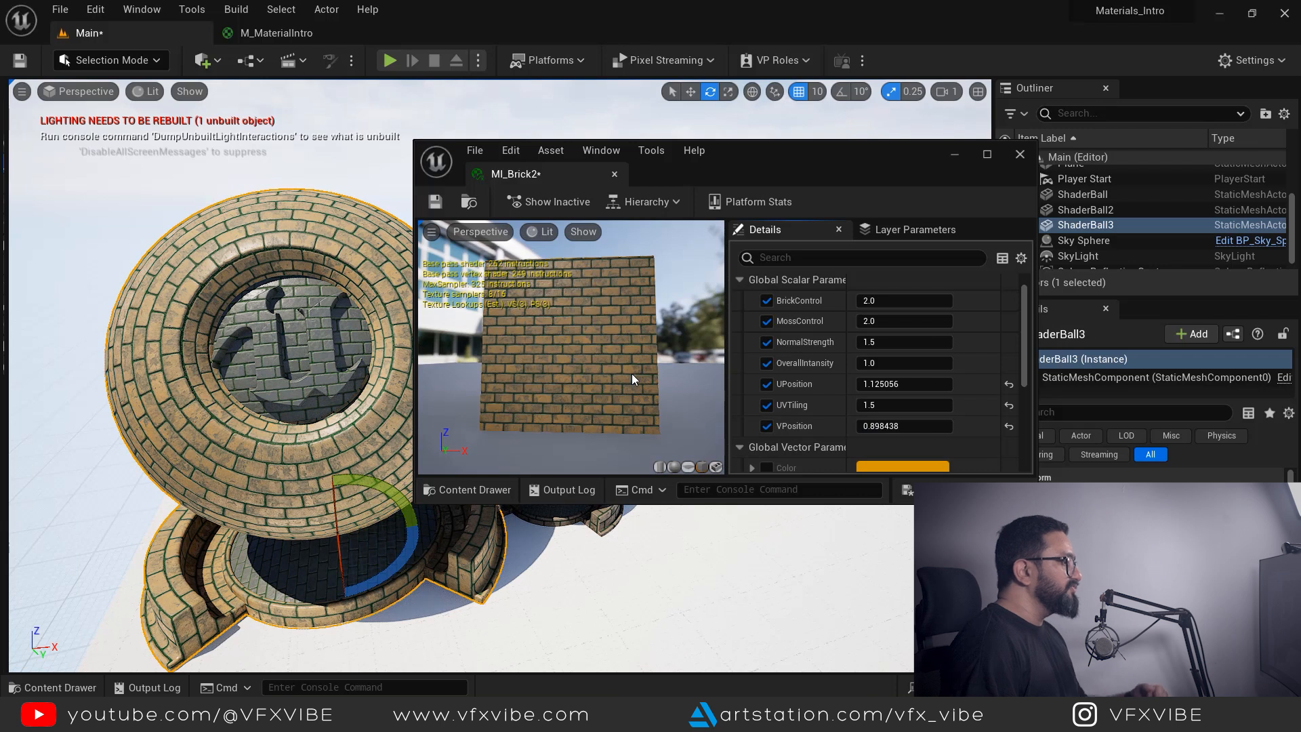